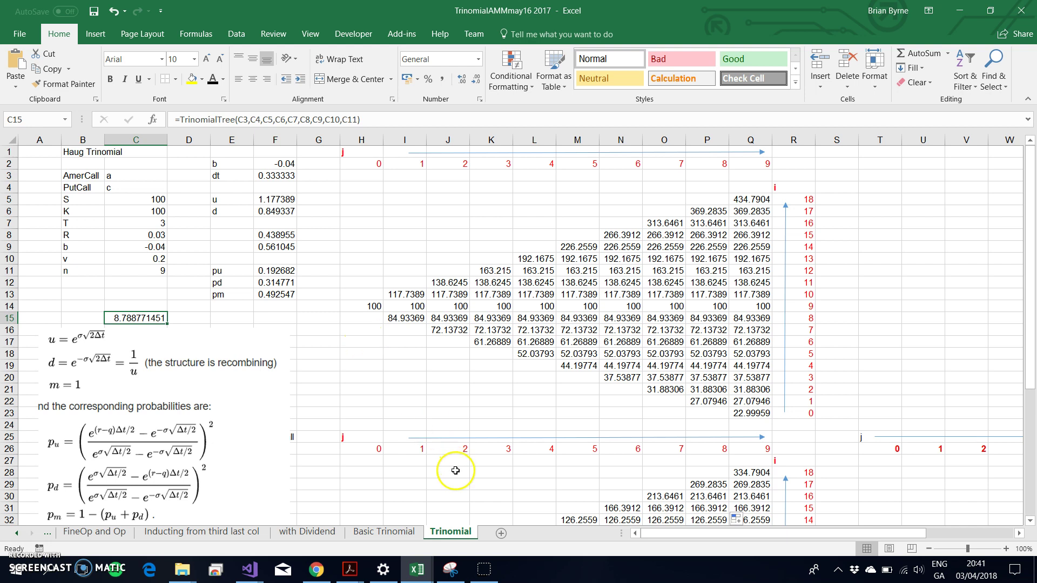
Step: In Excel, check the VBA trinomial result in C15 and the second tree's root value in H37
scroll(455, 470, down, 5)
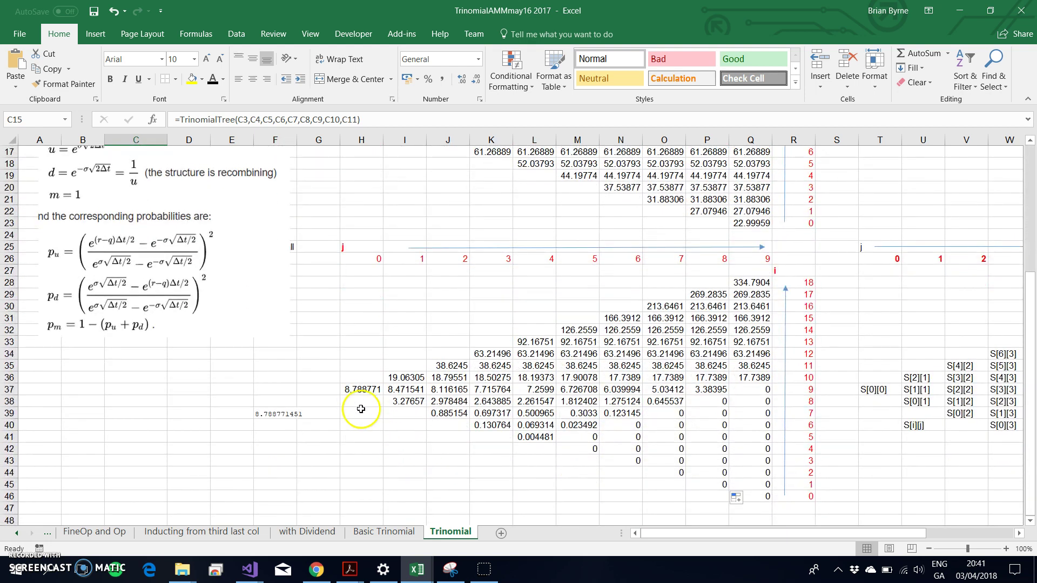
click(355, 387)
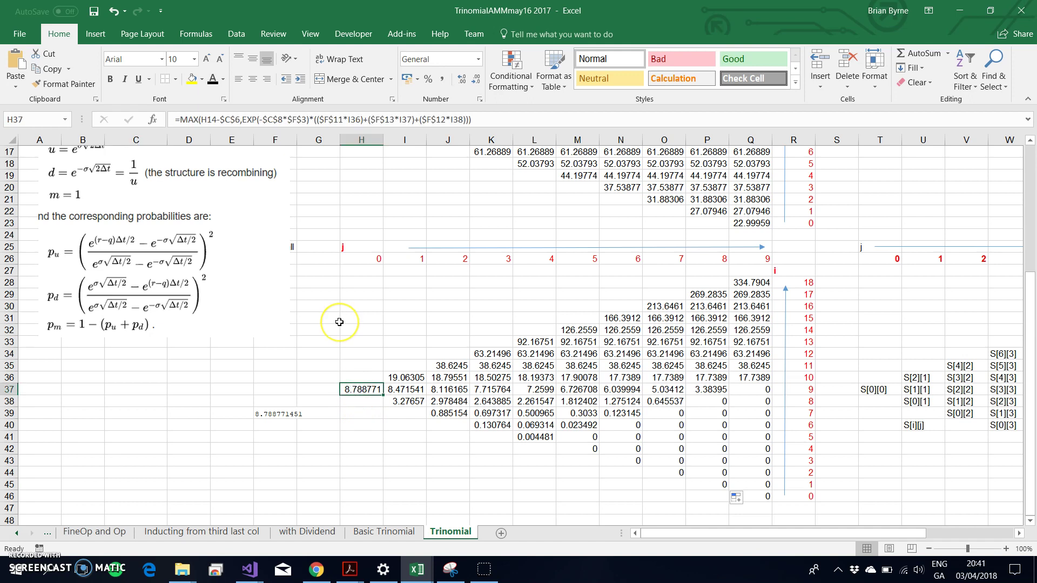
scroll(340, 322, up, 5)
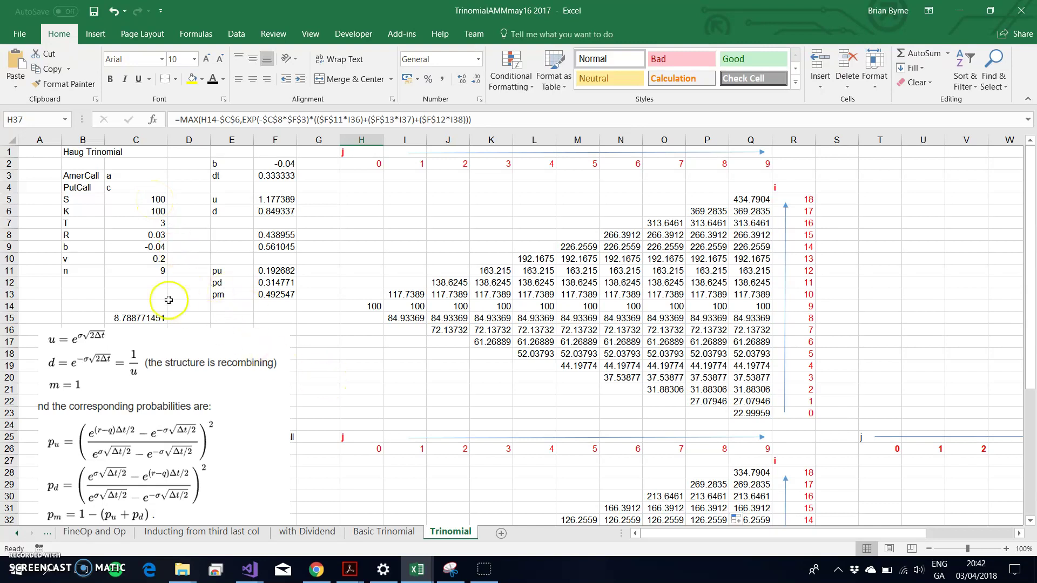
click(135, 318)
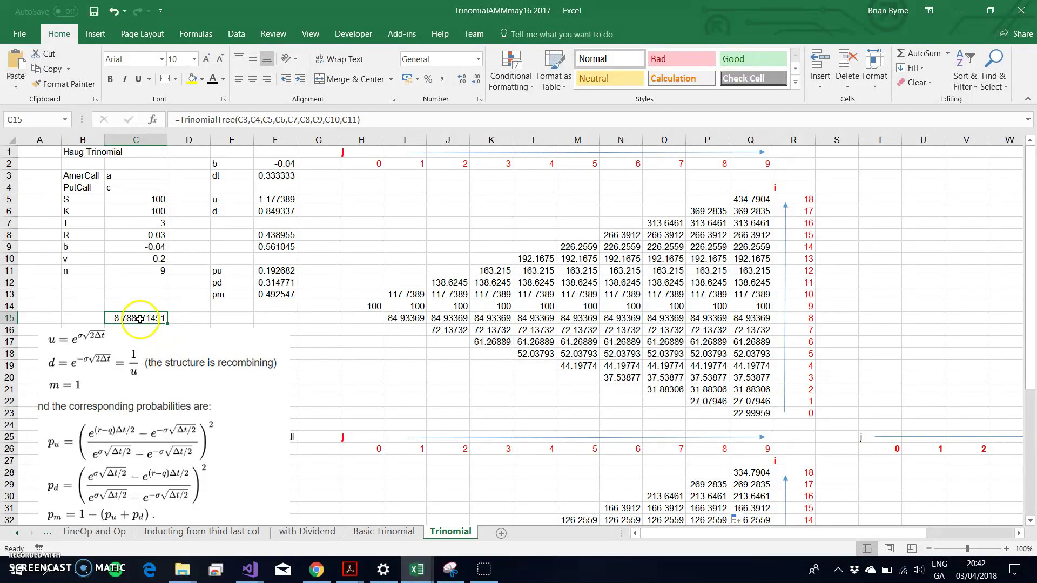
scroll(357, 349, down, 3)
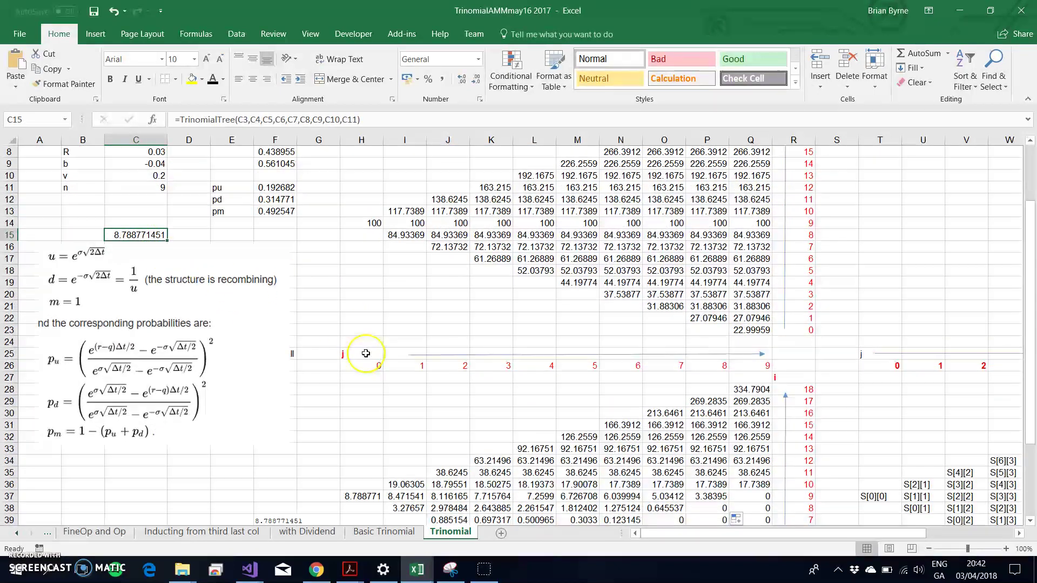
scroll(365, 353, down, 2)
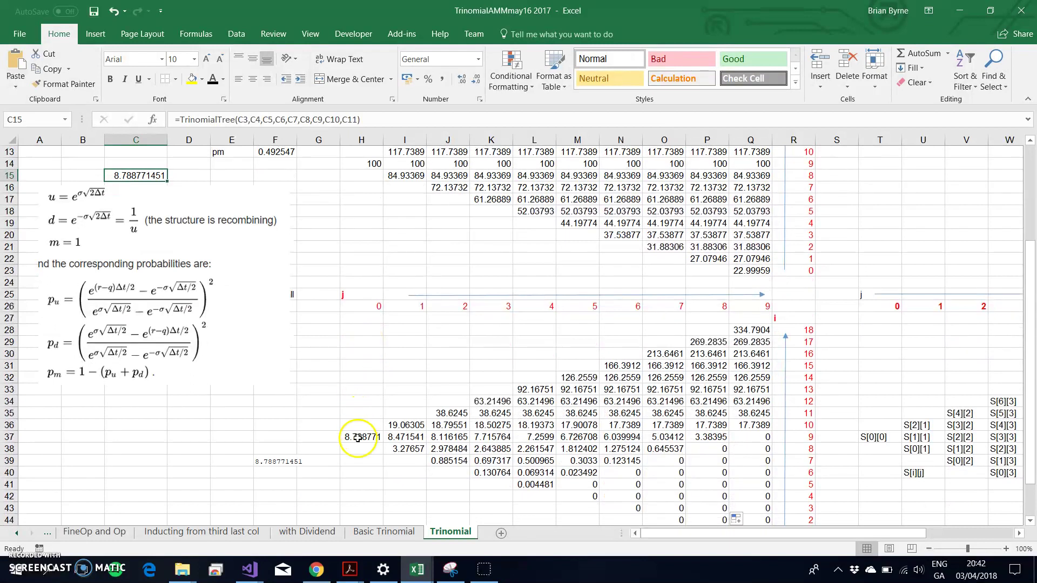
click(358, 438)
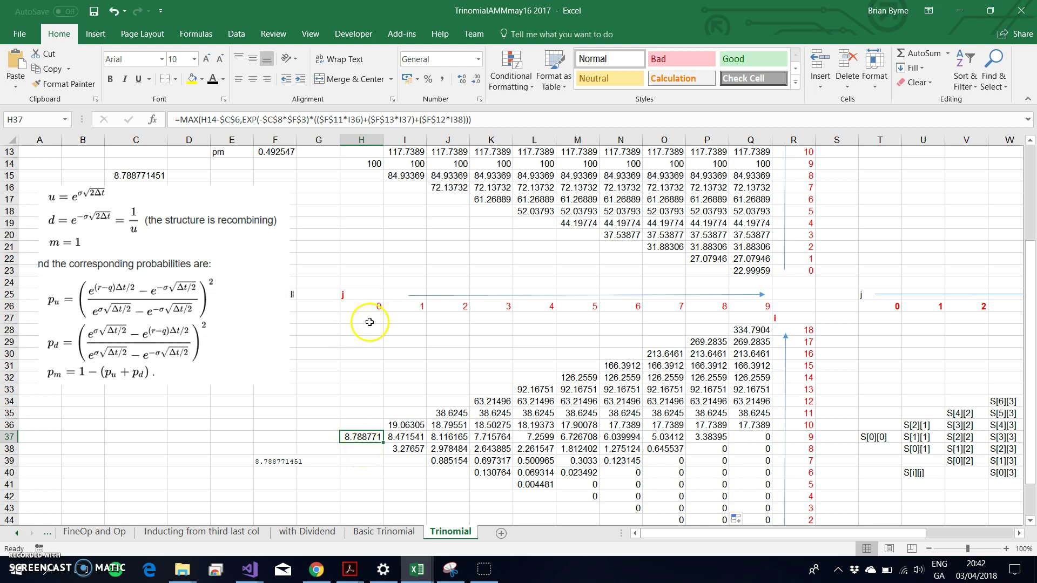
mouse_move(325, 577)
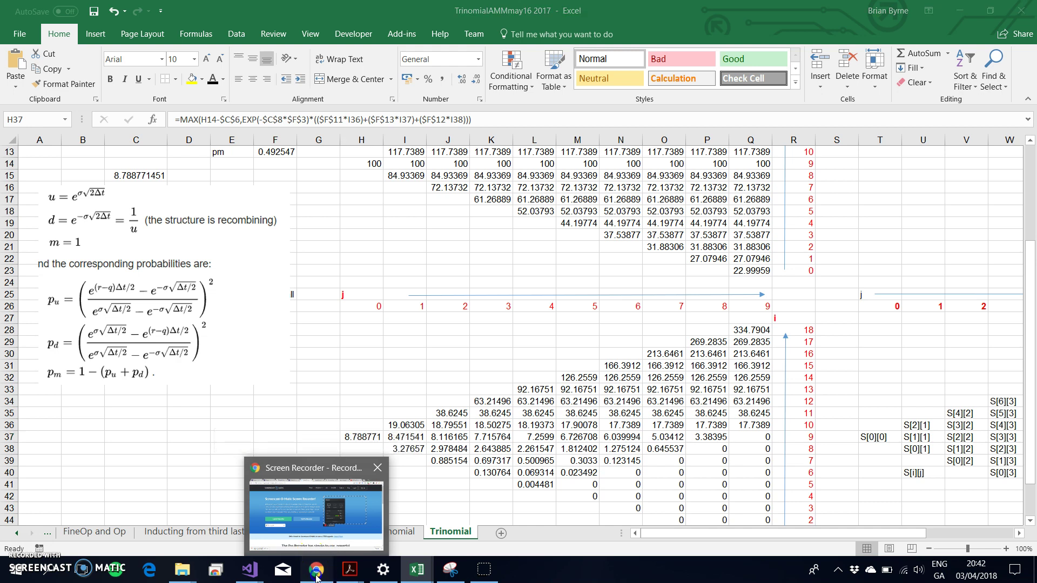
Step: In Chrome, bring up the first OnlineGDB trinomial program
click(323, 573)
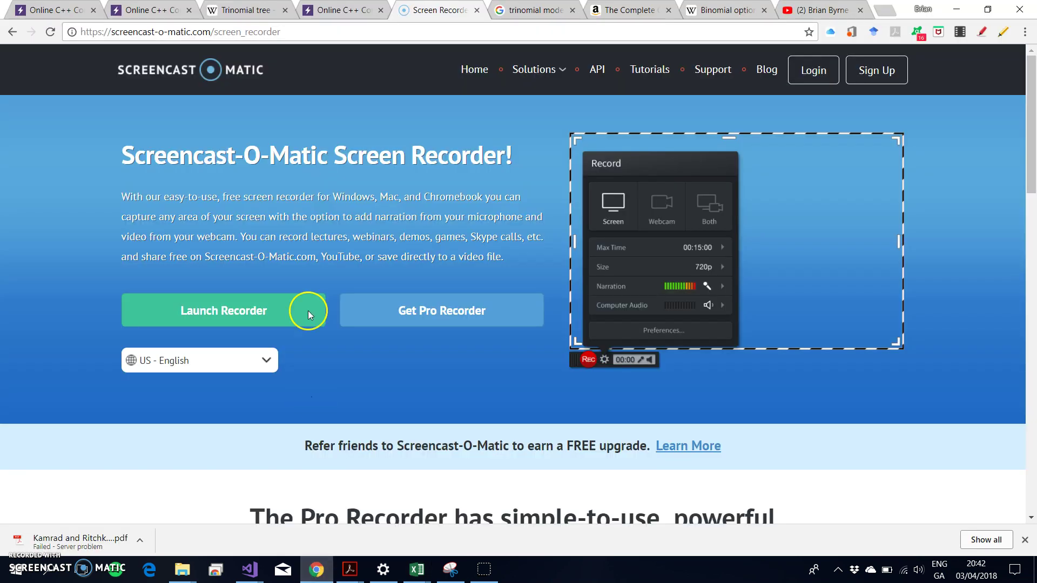
click(73, 8)
scroll(266, 312, down, 4)
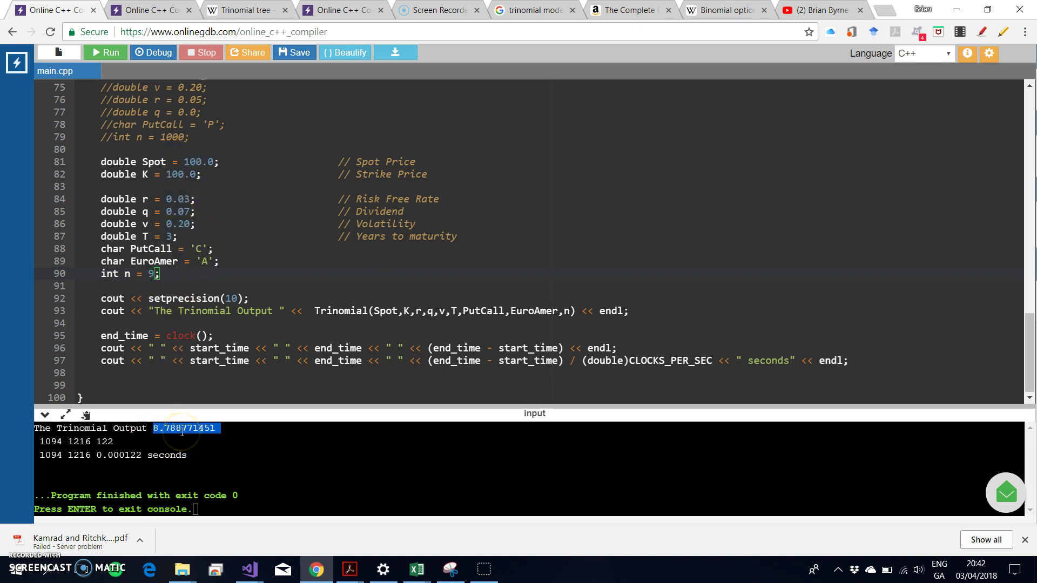
Step: Review the second program's Trinomial function, main() and its 8.788771451 output
click(129, 15)
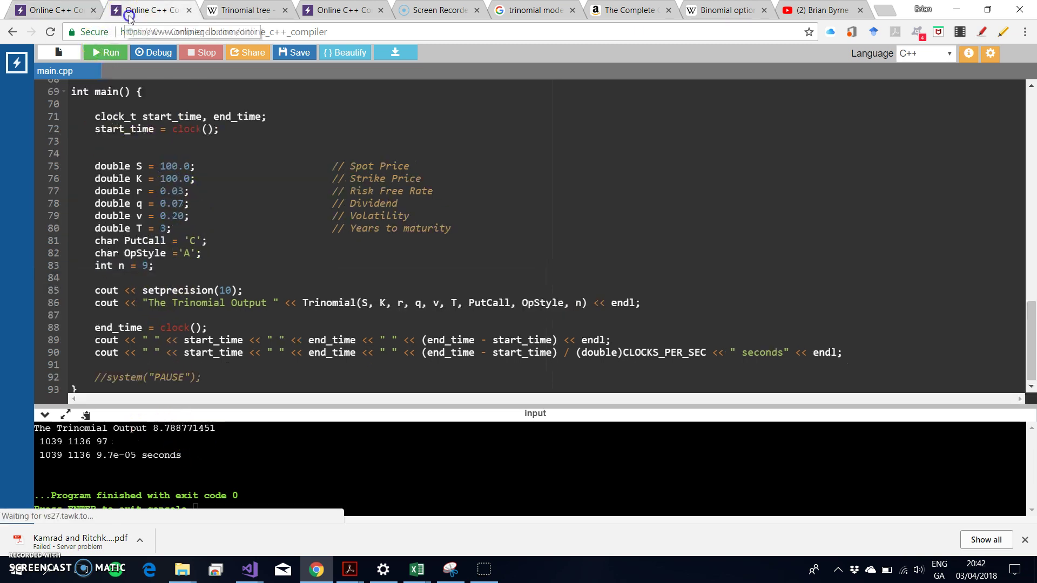
scroll(187, 173, up, 13)
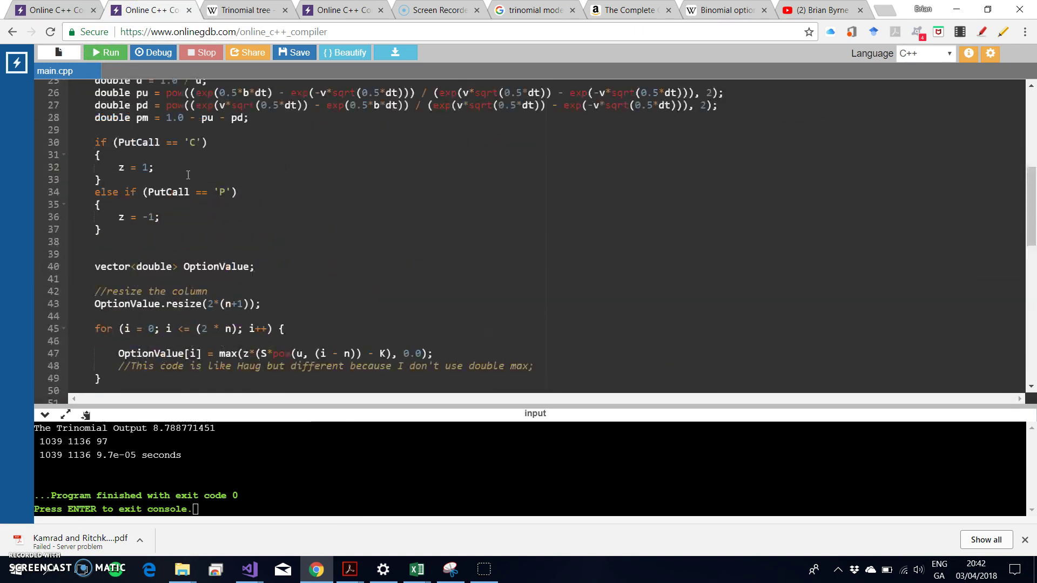
scroll(186, 174, up, 3)
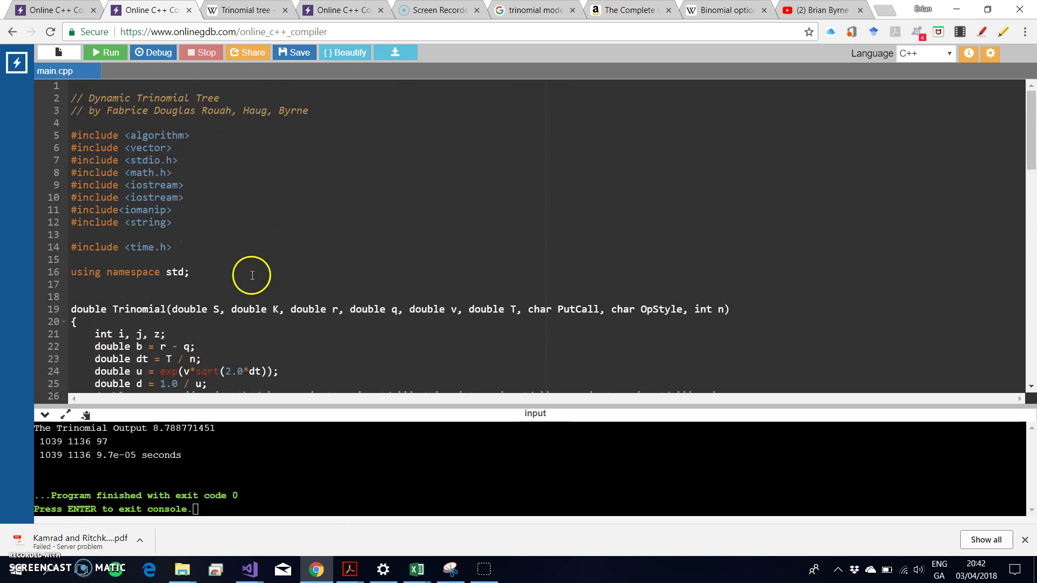
scroll(281, 214, down, 5)
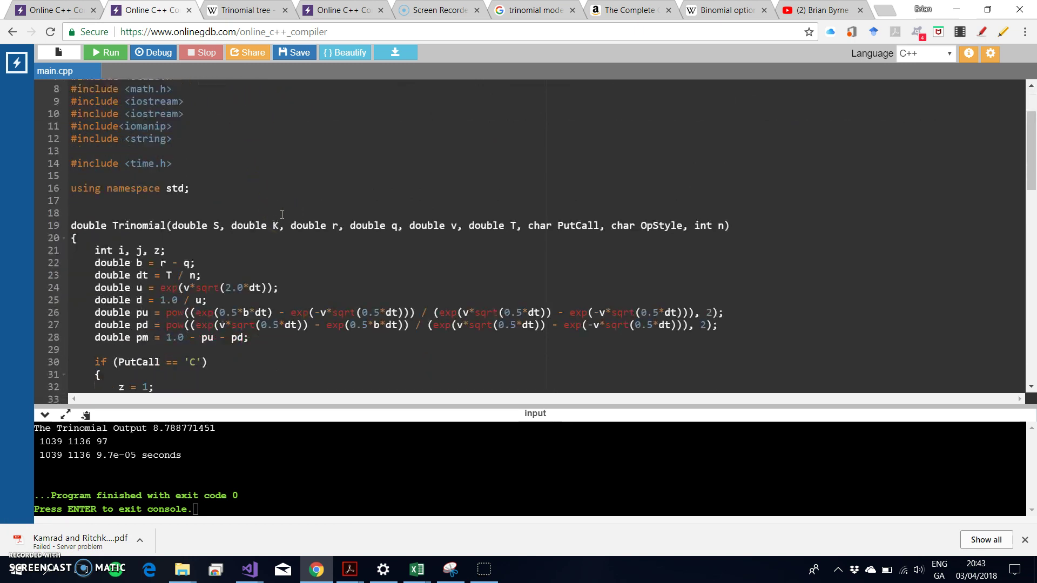
scroll(282, 215, down, 5)
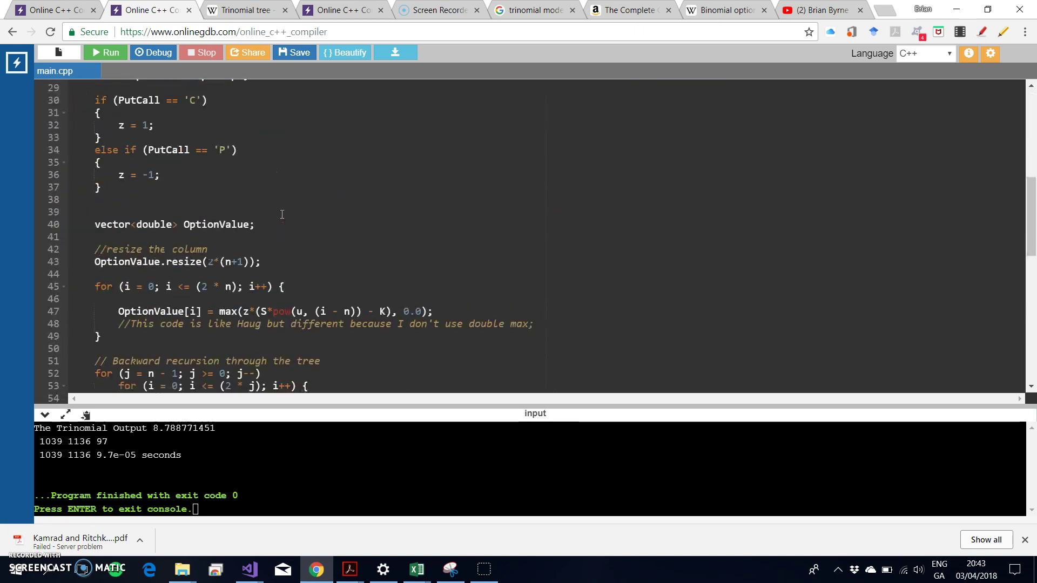
scroll(282, 214, down, 3)
scroll(282, 214, down, 4)
scroll(282, 214, up, 2)
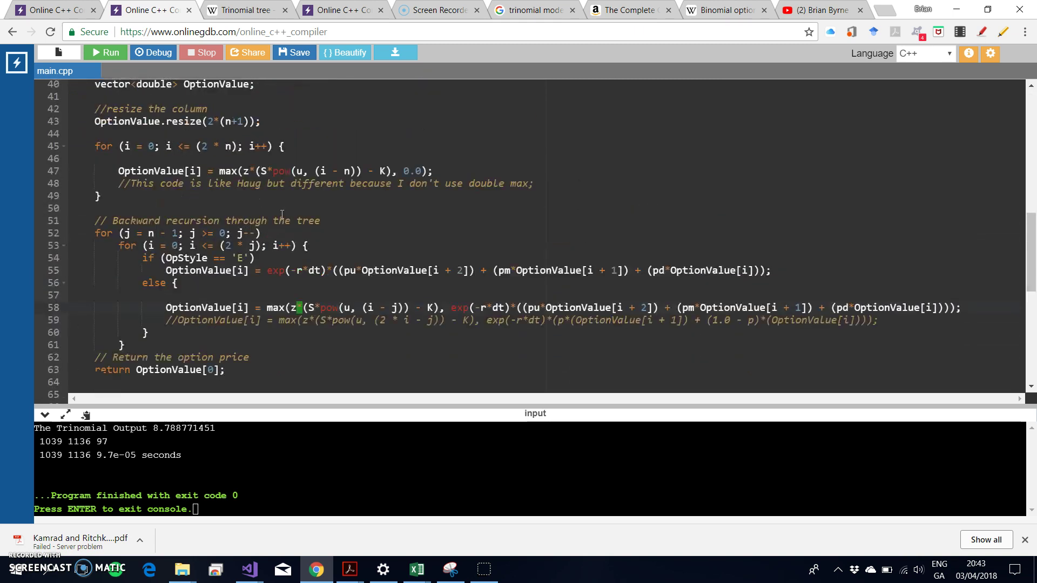
click(196, 443)
scroll(269, 223, down, 6)
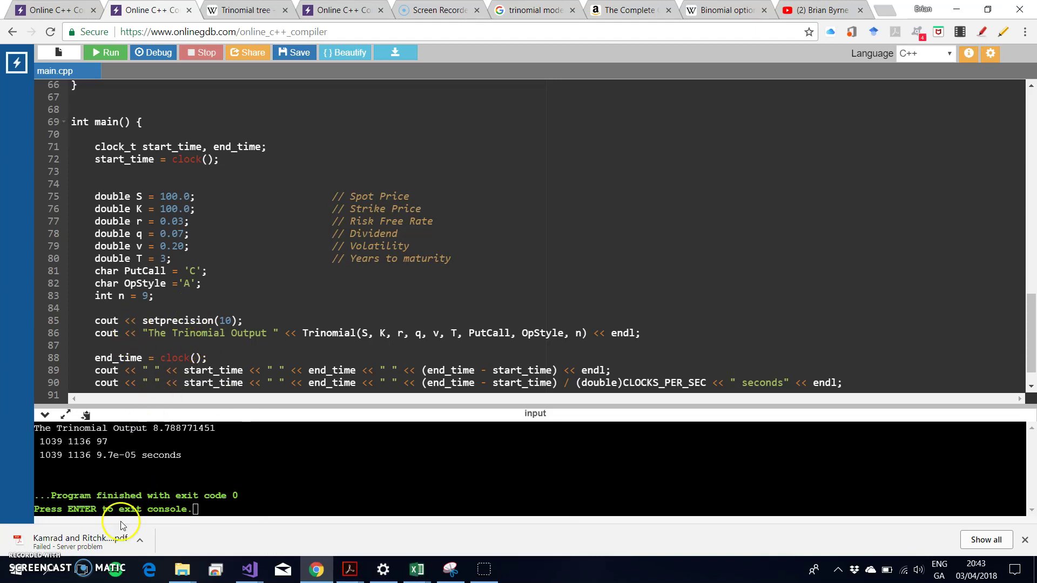
Step: In the first program, change n from 9 to 6000 and retitle the header 'Static Trinomial Tree'
click(53, 16)
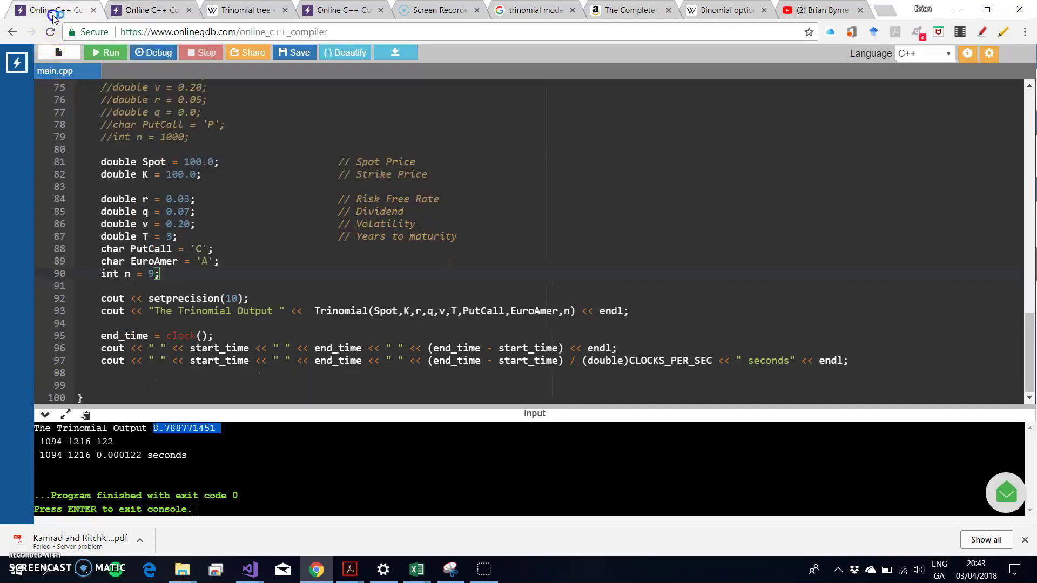
double_click(153, 273)
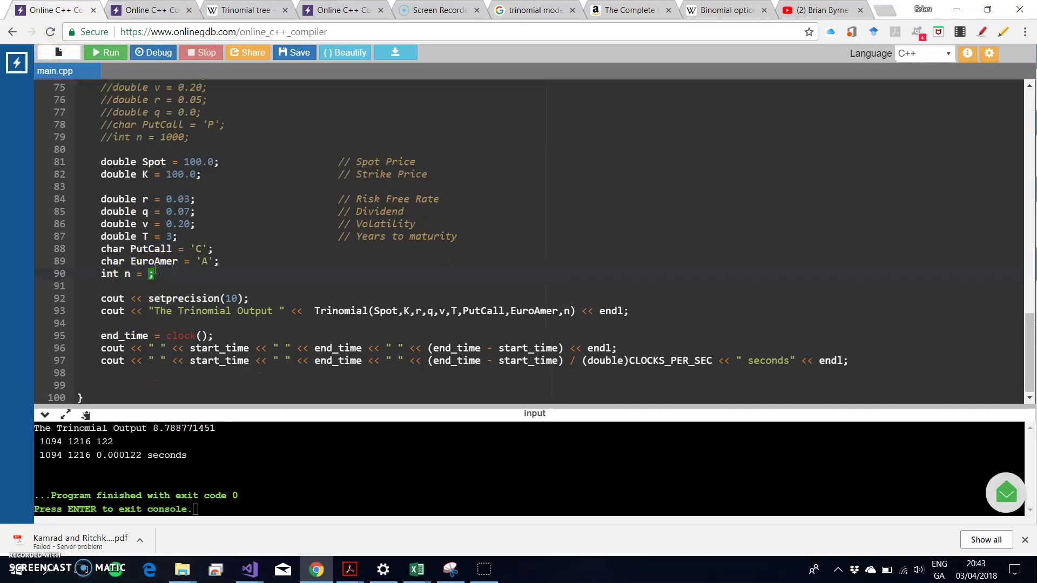
text(6000)
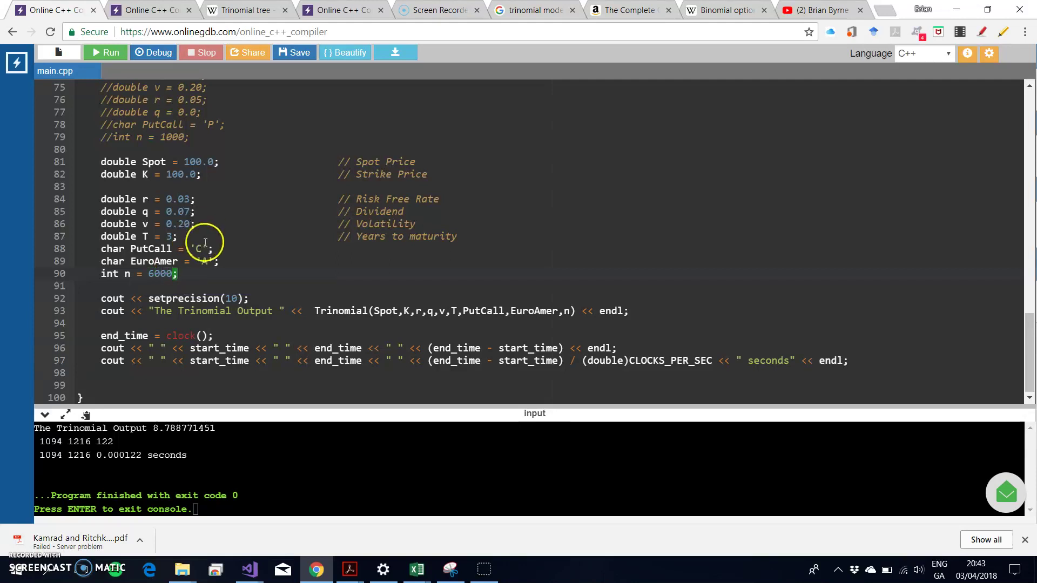
scroll(205, 235, up, 12)
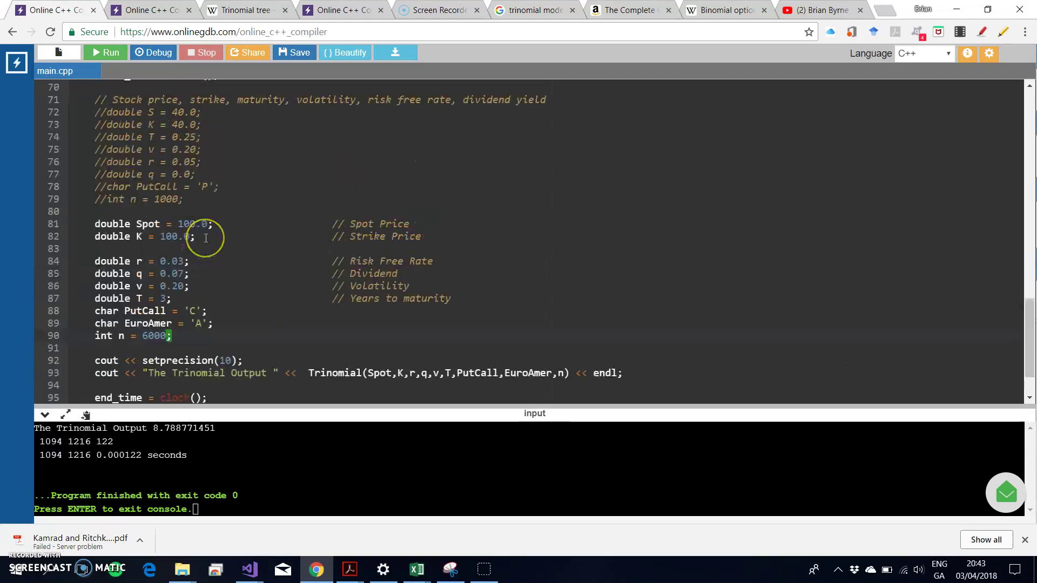
scroll(206, 238, up, 5)
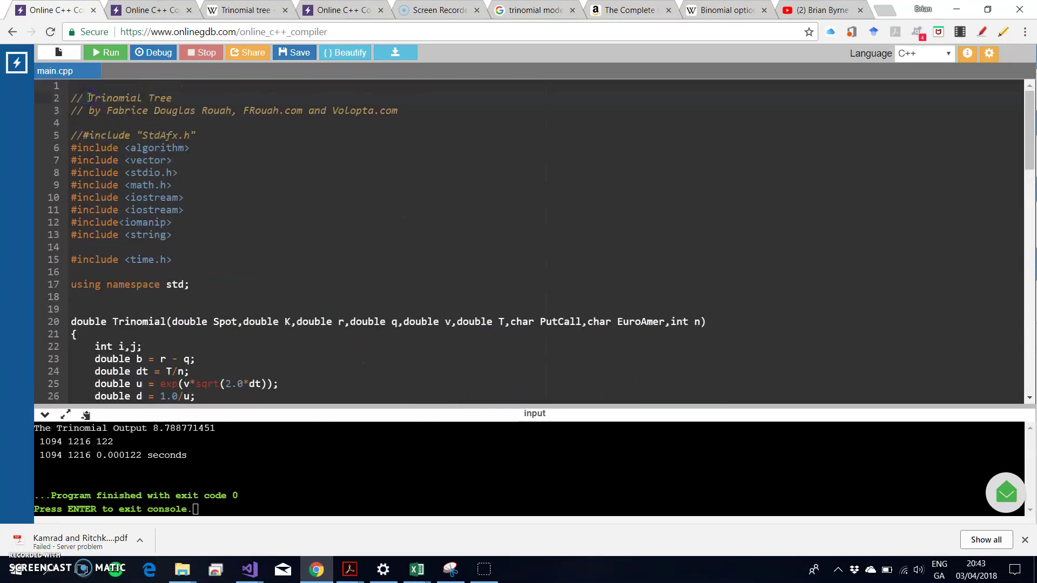
text(Stati)
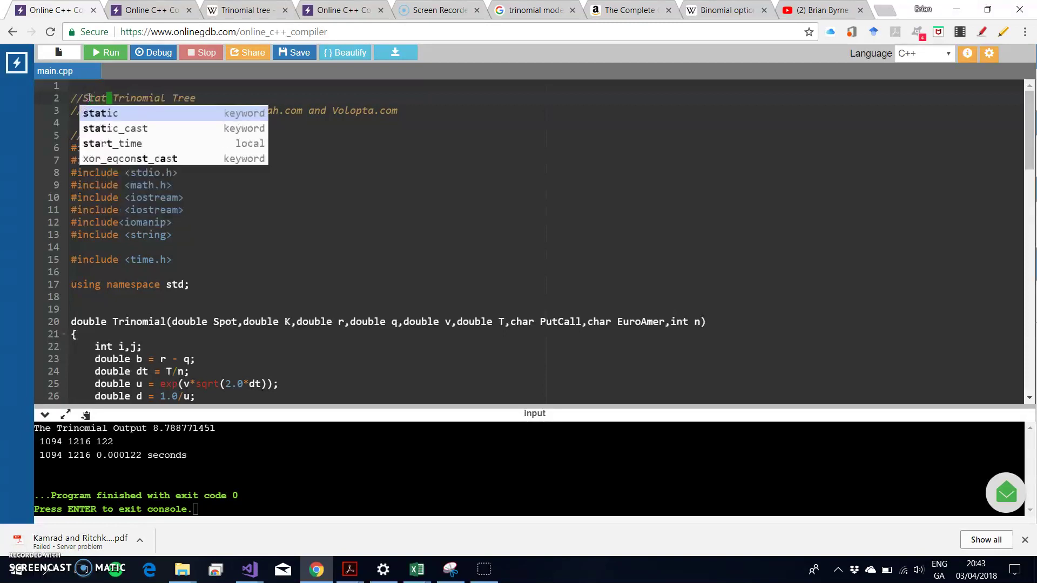
text(c)
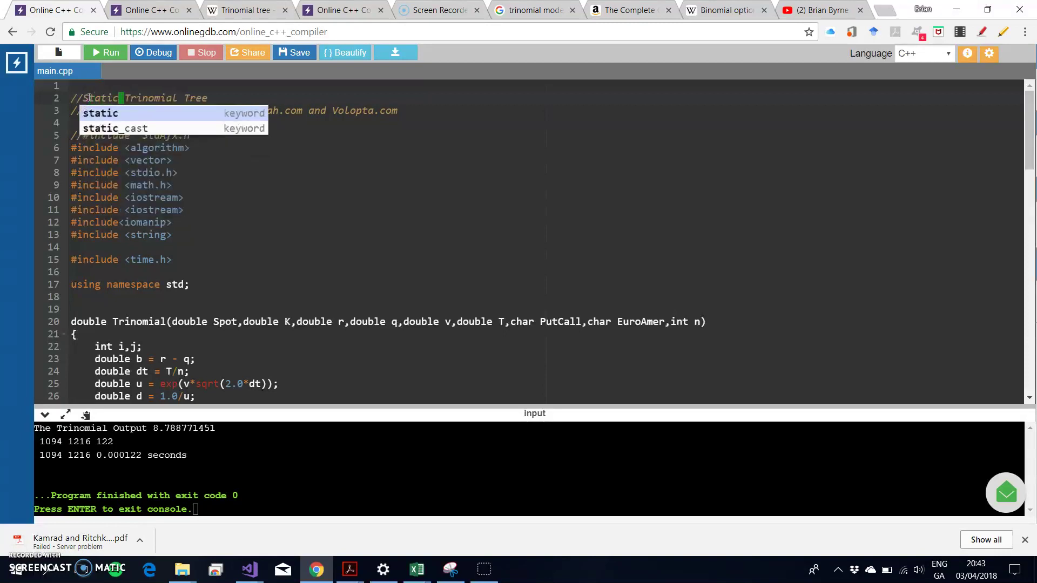
Step: Run the static program and change the dynamic program's n from 9 to 6000
click(104, 51)
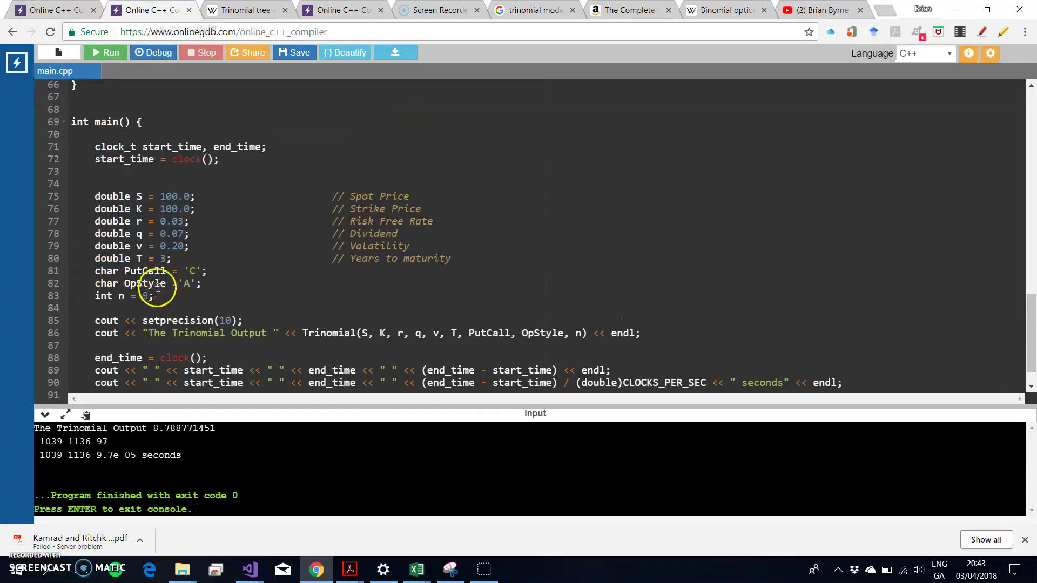
double_click(149, 292)
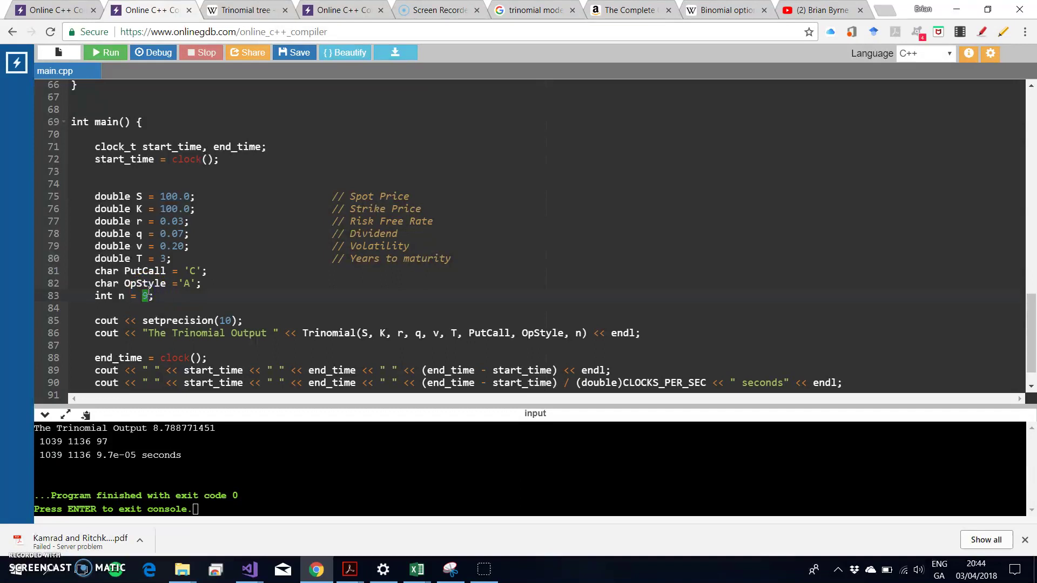
text(6000)
Step: Run the dynamic program, then review the static code and its 9.065778141 output (7.543239 s)
click(103, 52)
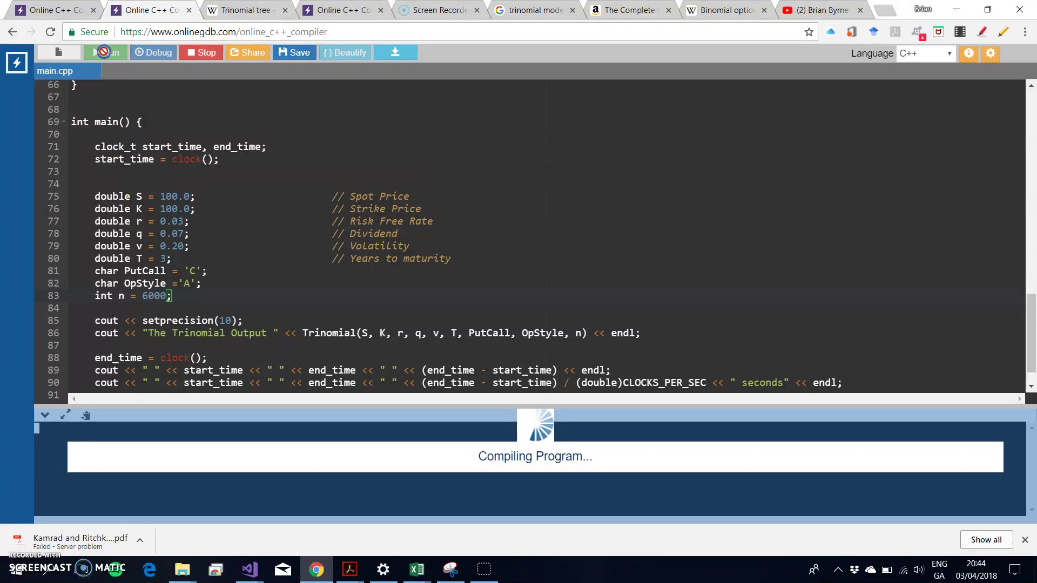
click(65, 11)
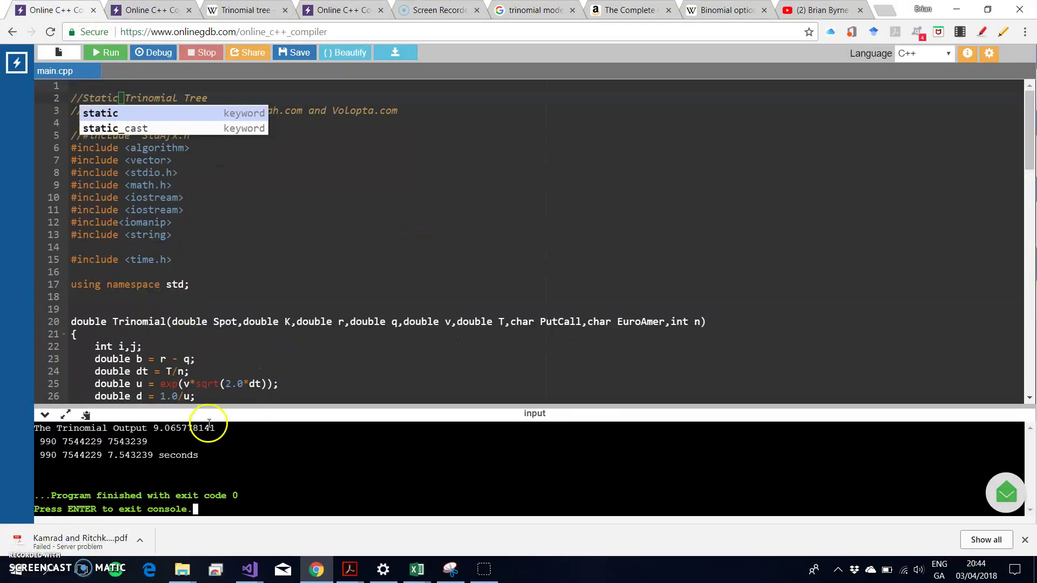
click(190, 444)
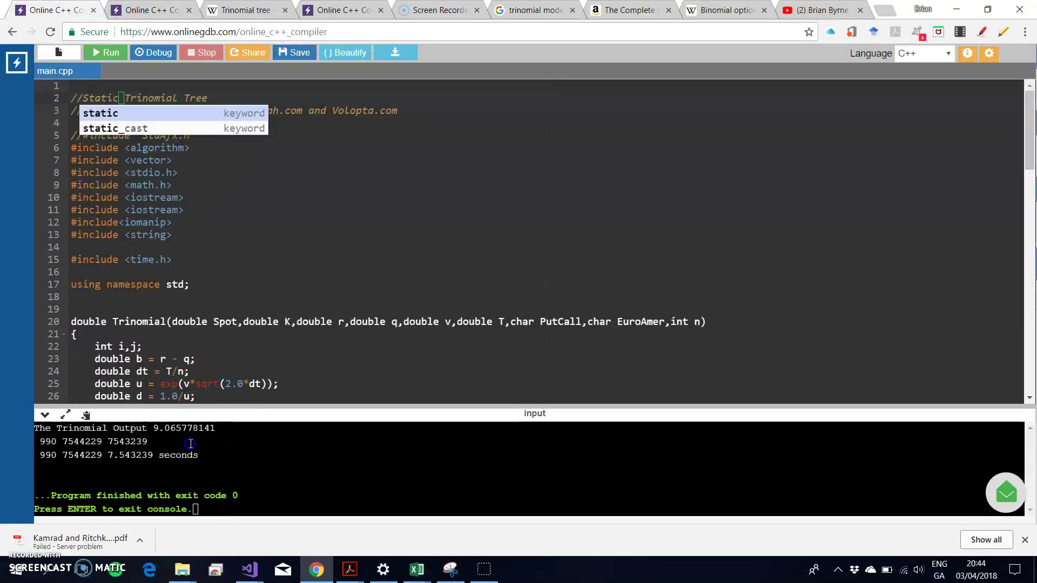
click(194, 365)
scroll(194, 366, down, 11)
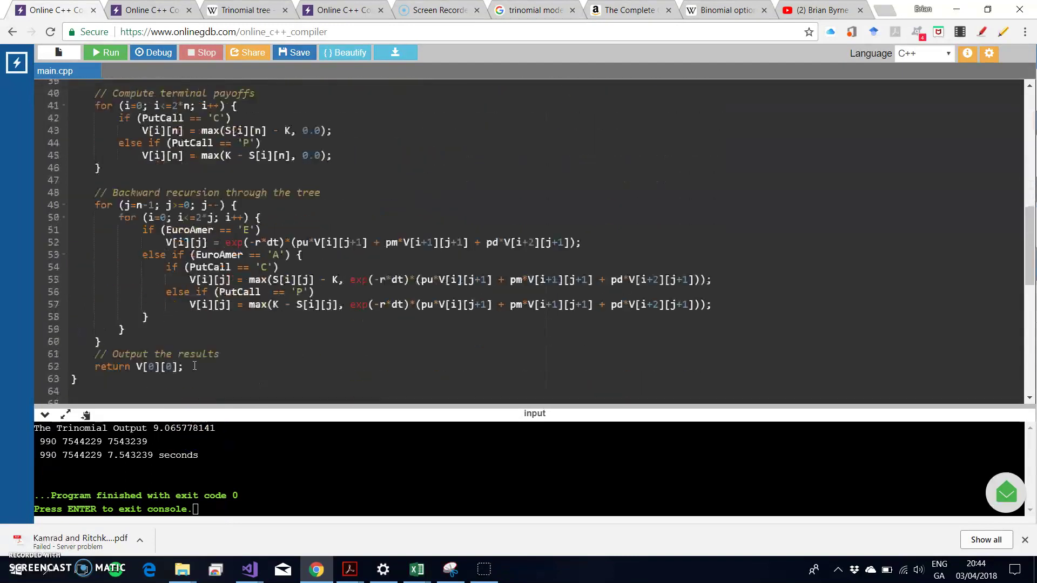
scroll(195, 366, down, 6)
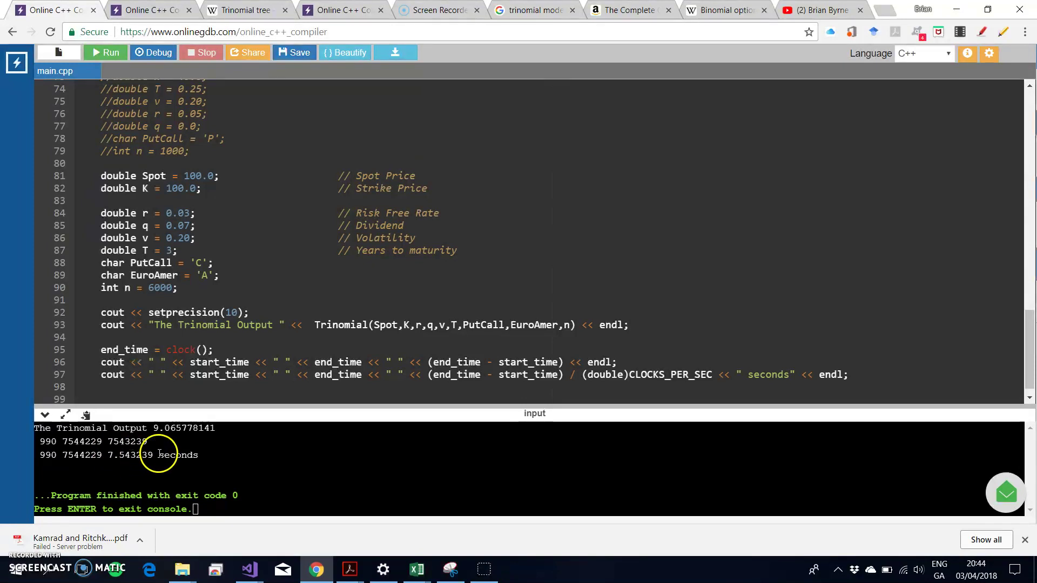
scroll(146, 215, up, 8)
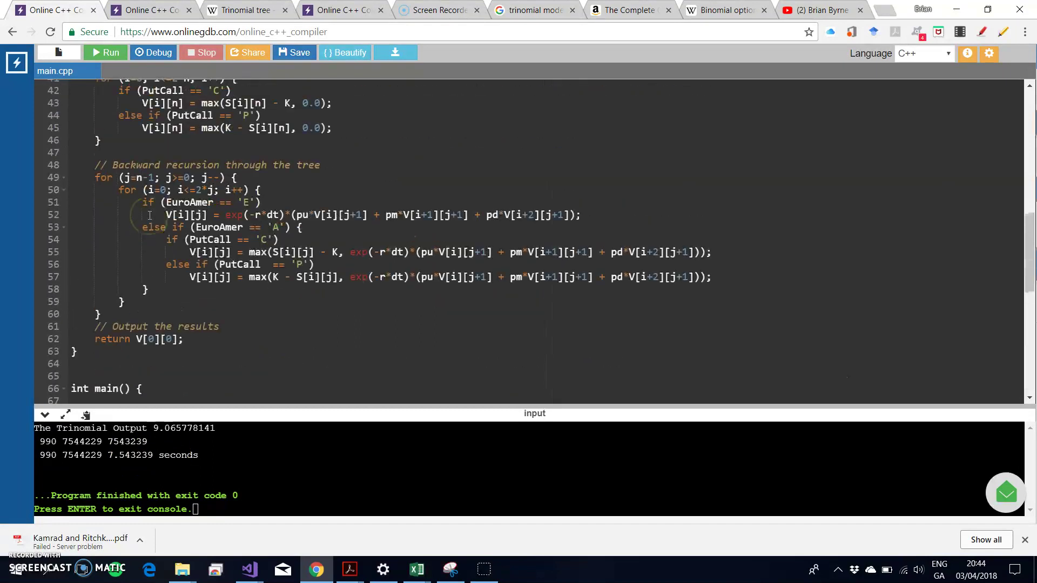
scroll(150, 215, up, 10)
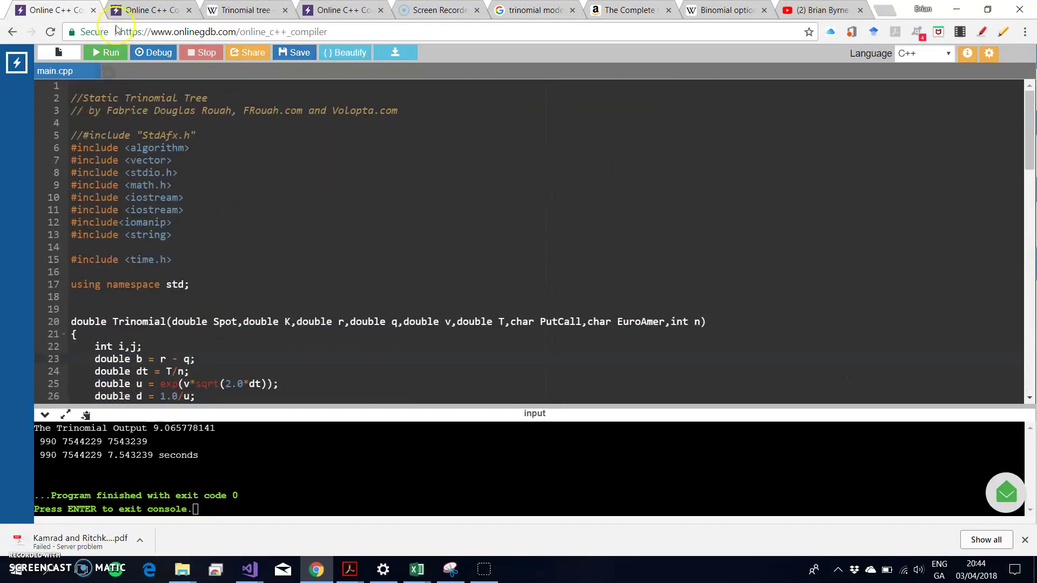
Step: Compare the dynamic program's n = 6000 result (9.065778141 in 4.004401 s) against the static program
click(141, 10)
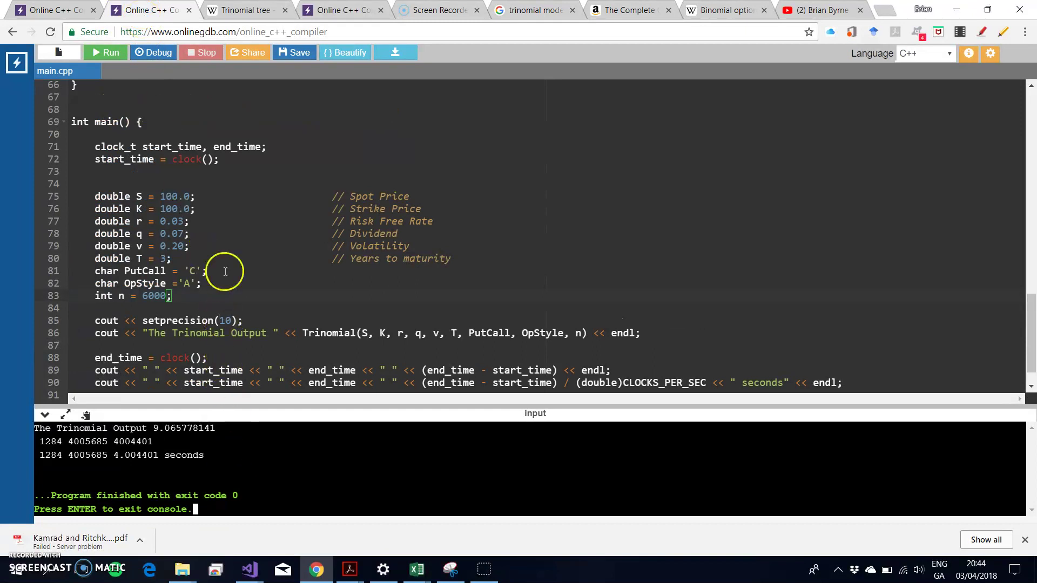
scroll(185, 146, up, 15)
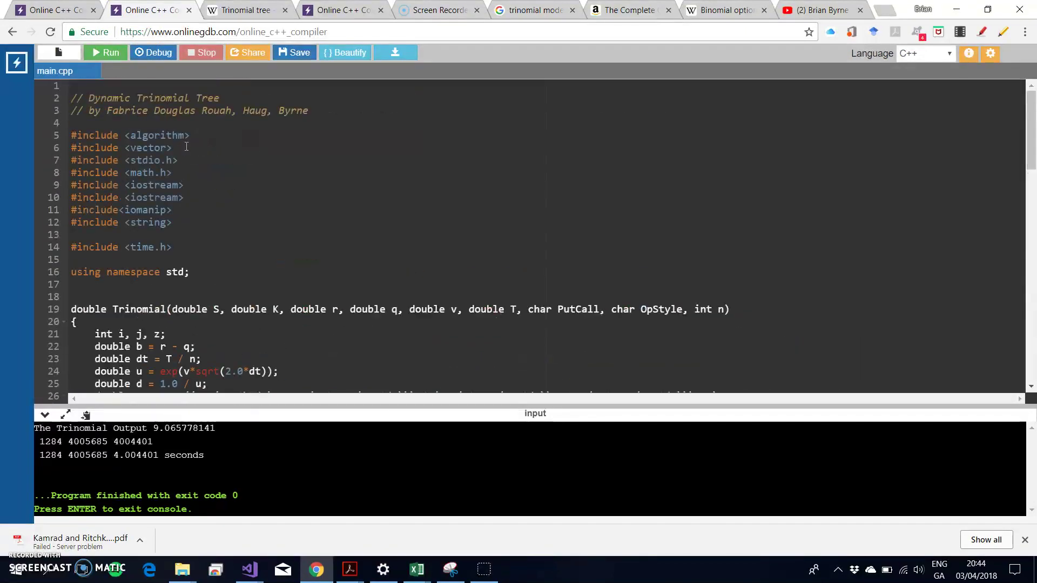
scroll(214, 189, down, 8)
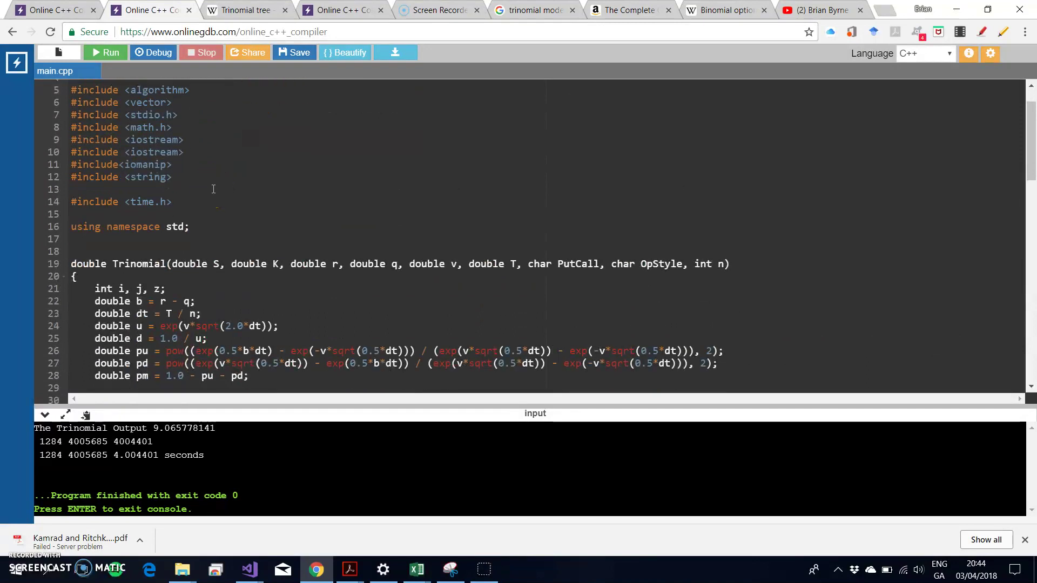
scroll(213, 189, down, 15)
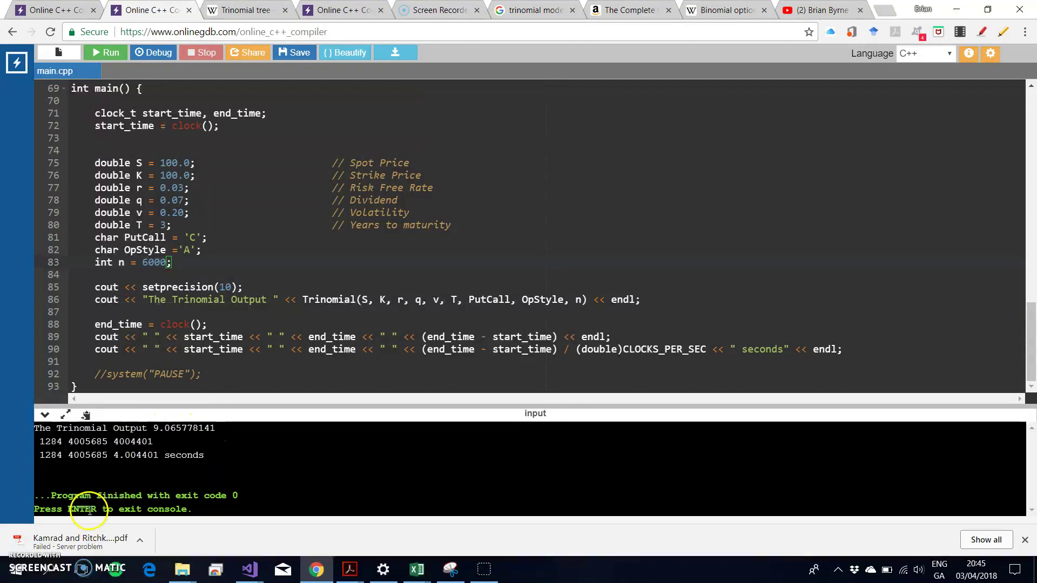
click(50, 11)
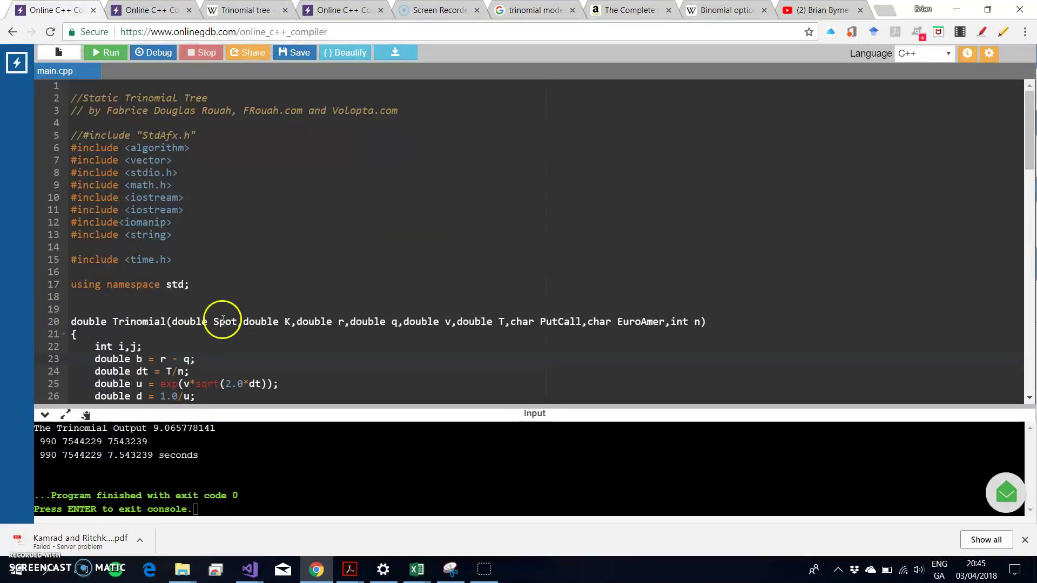
click(134, 9)
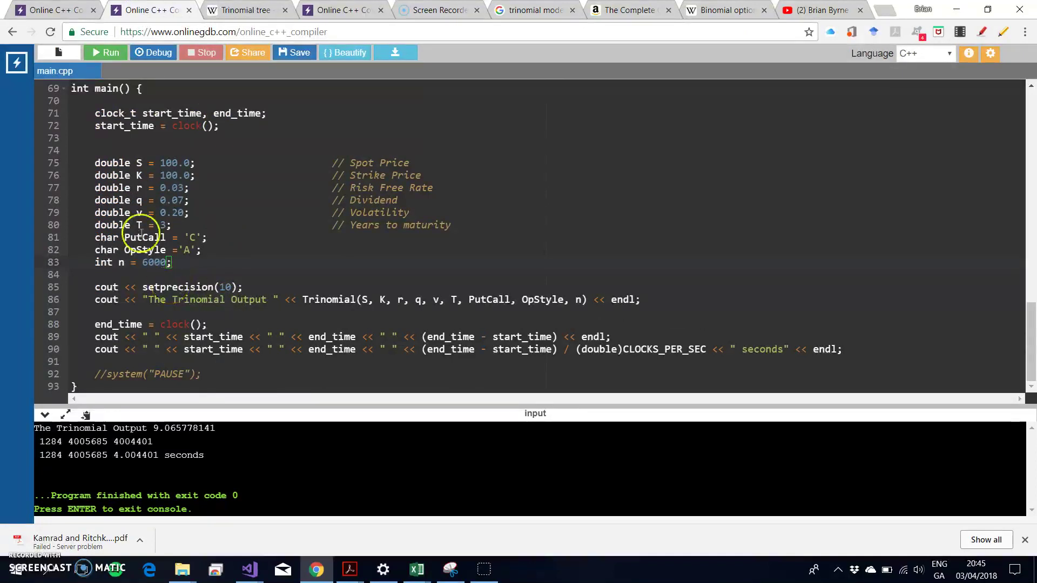
Step: In the static program, change the PutCall flag on line 88 from 'C' to 'P'
click(50, 11)
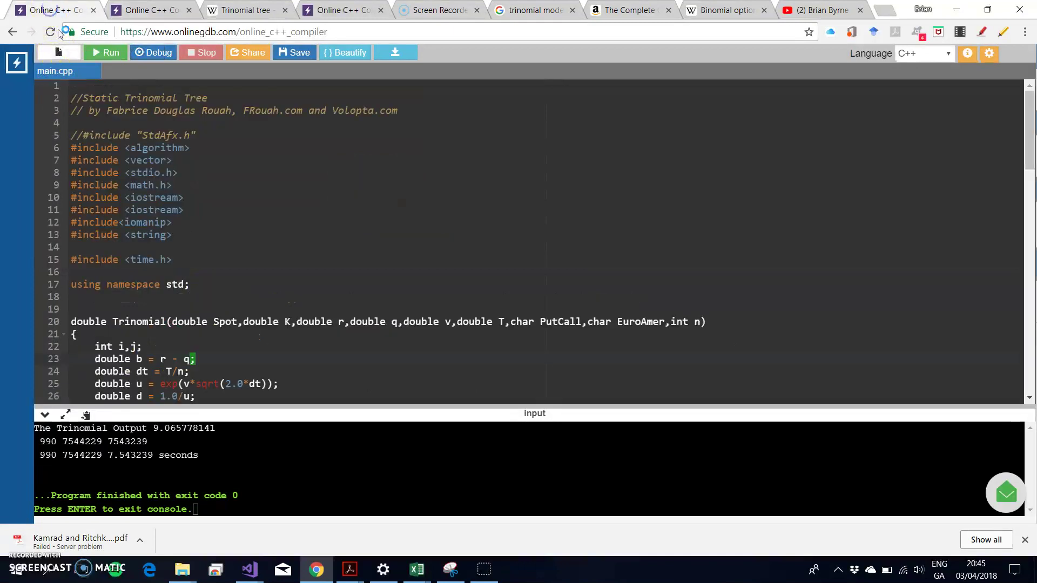
scroll(184, 361, down, 3)
scroll(184, 361, down, 15)
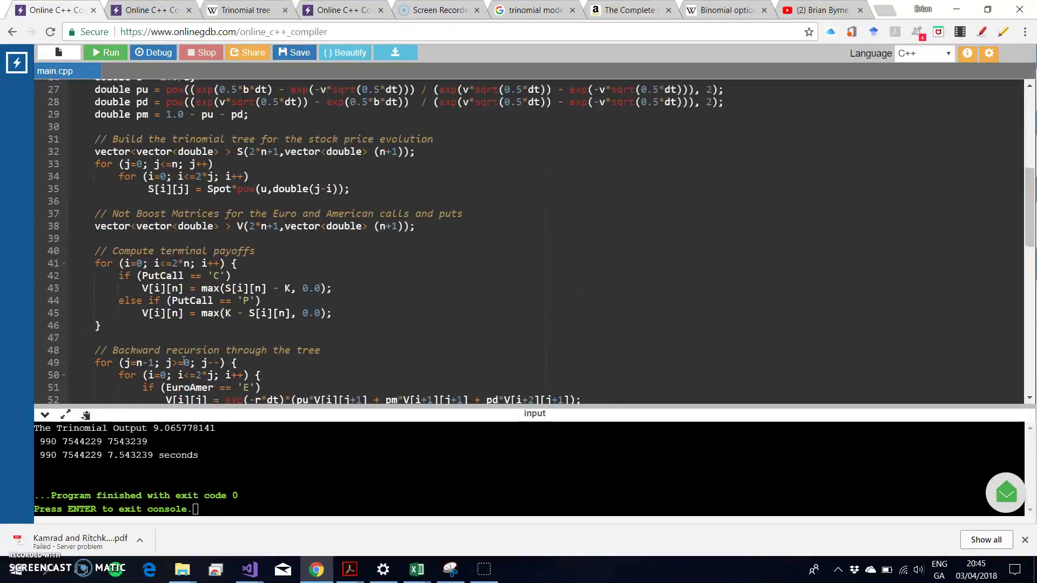
scroll(184, 361, down, 1)
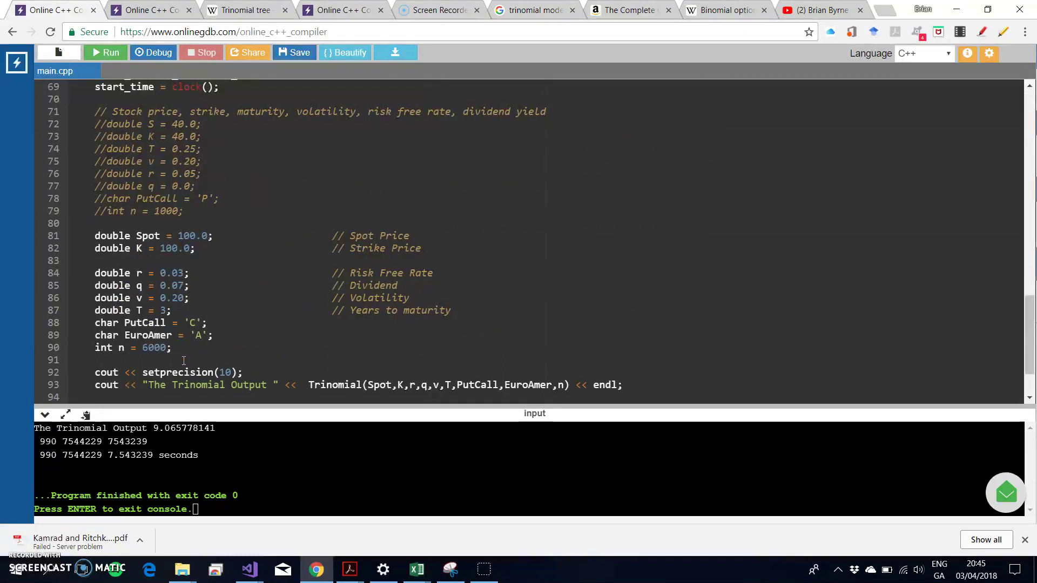
click(178, 357)
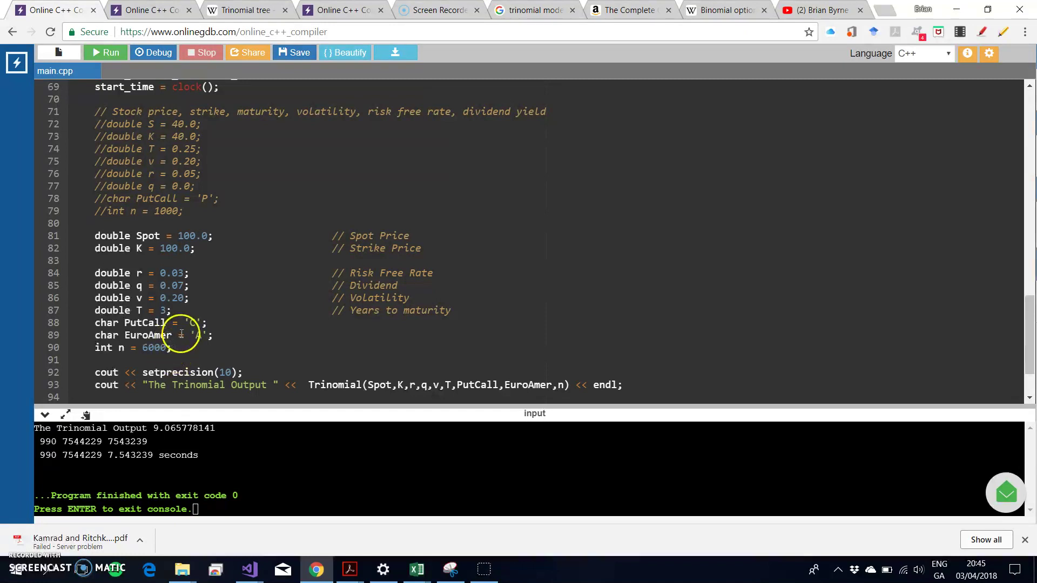
click(197, 324)
double_click(193, 323)
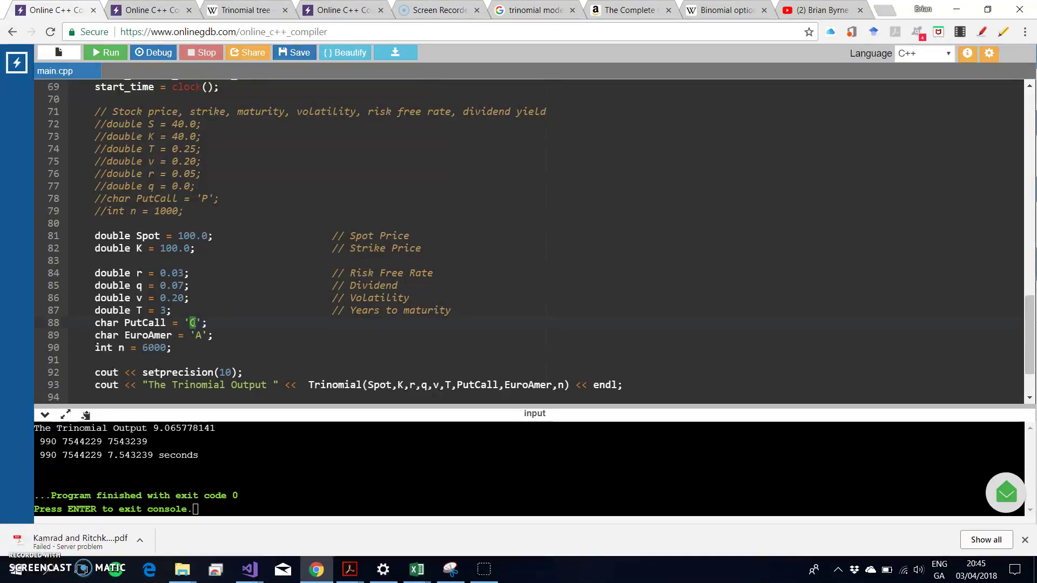
text(P)
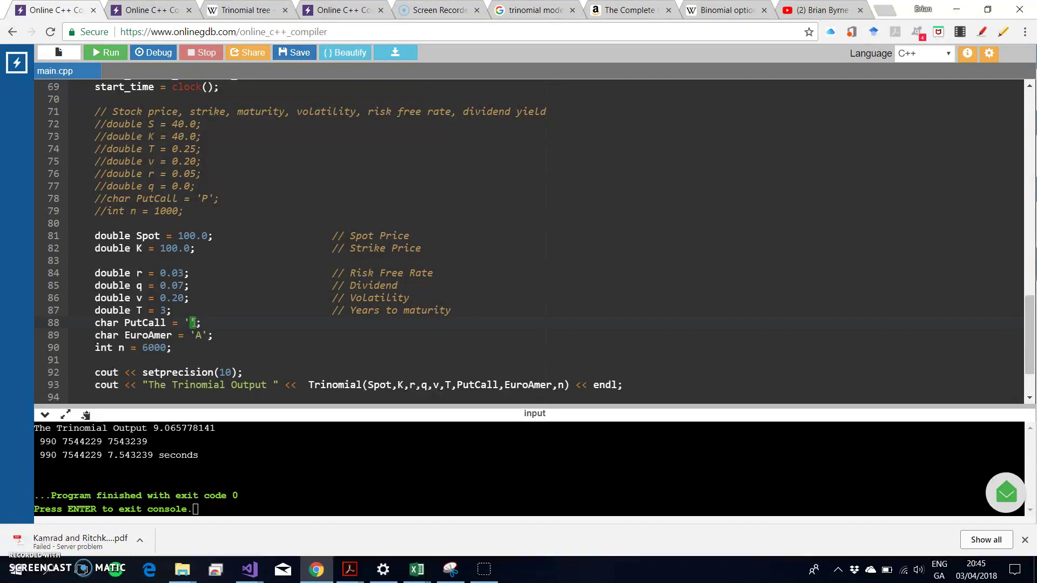
text(P)
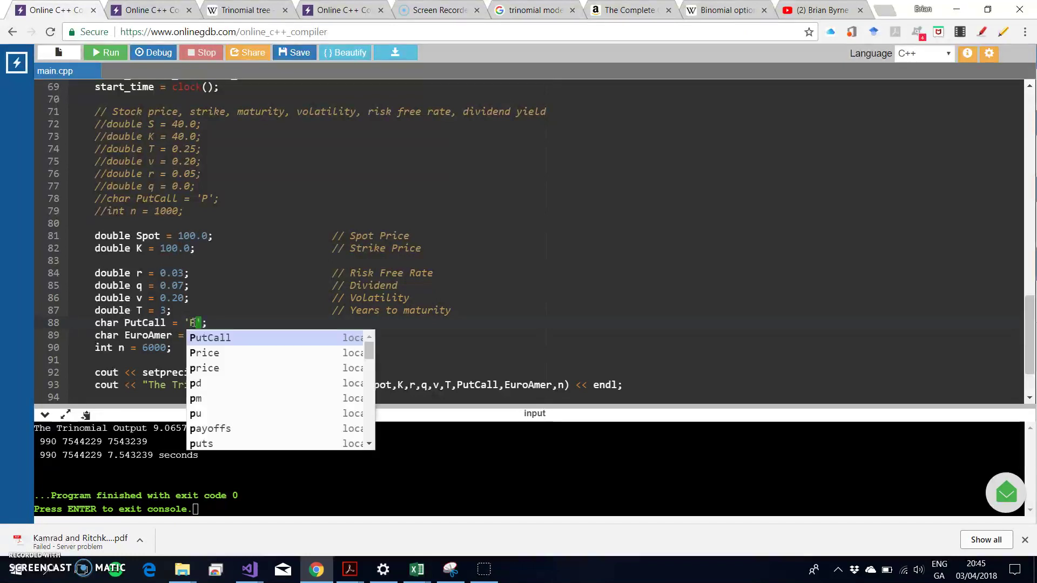
Step: Change the static program's n from 6000 to 9 and run it
click(169, 352)
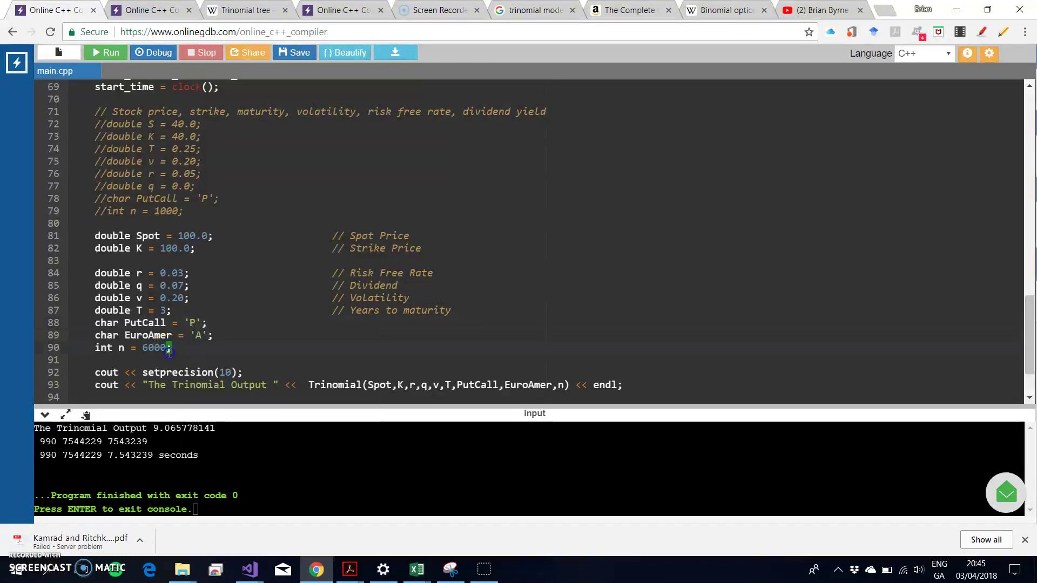
click(141, 348)
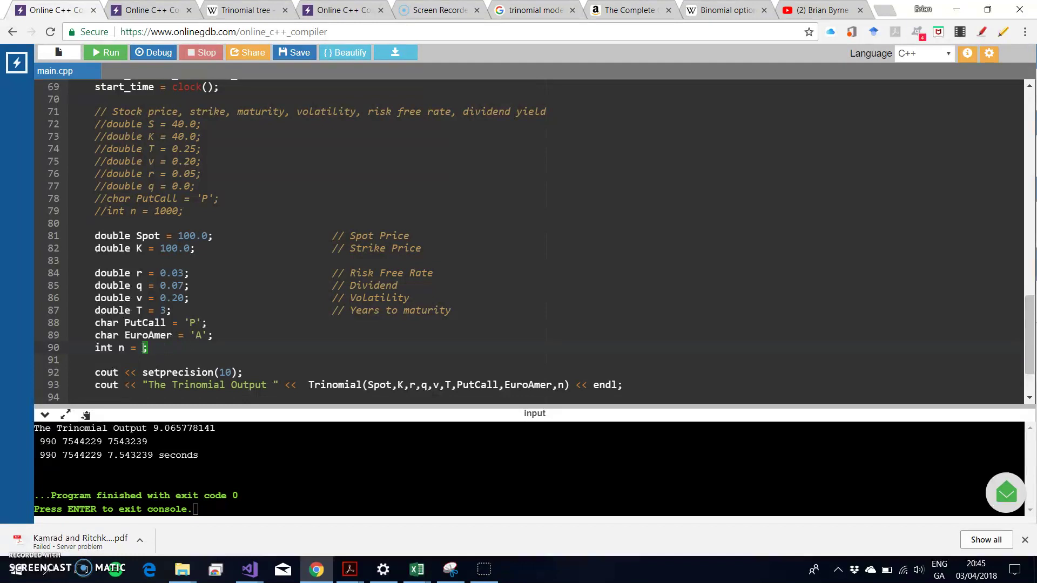
text(9)
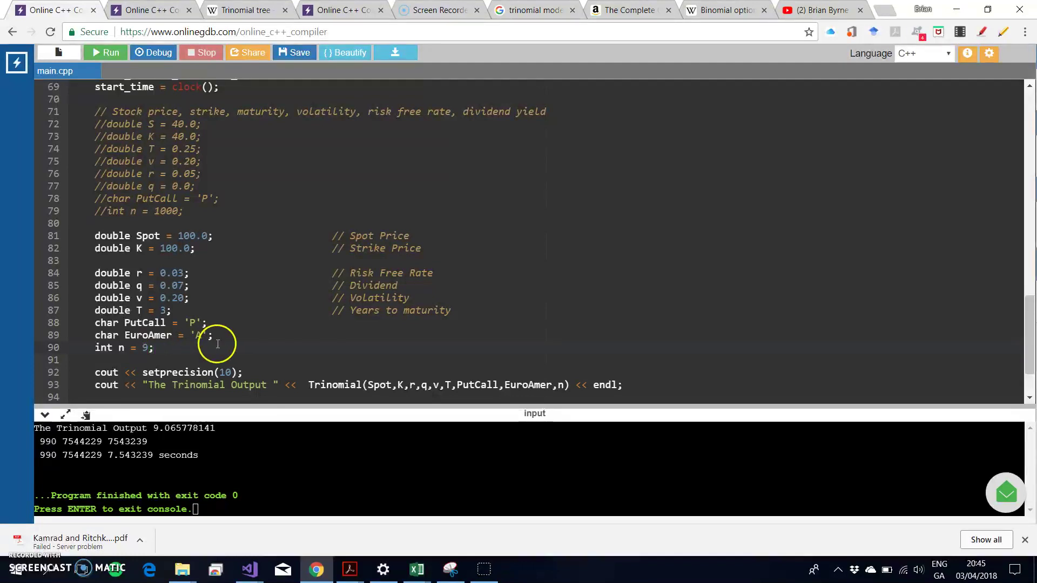
click(105, 52)
click(144, 11)
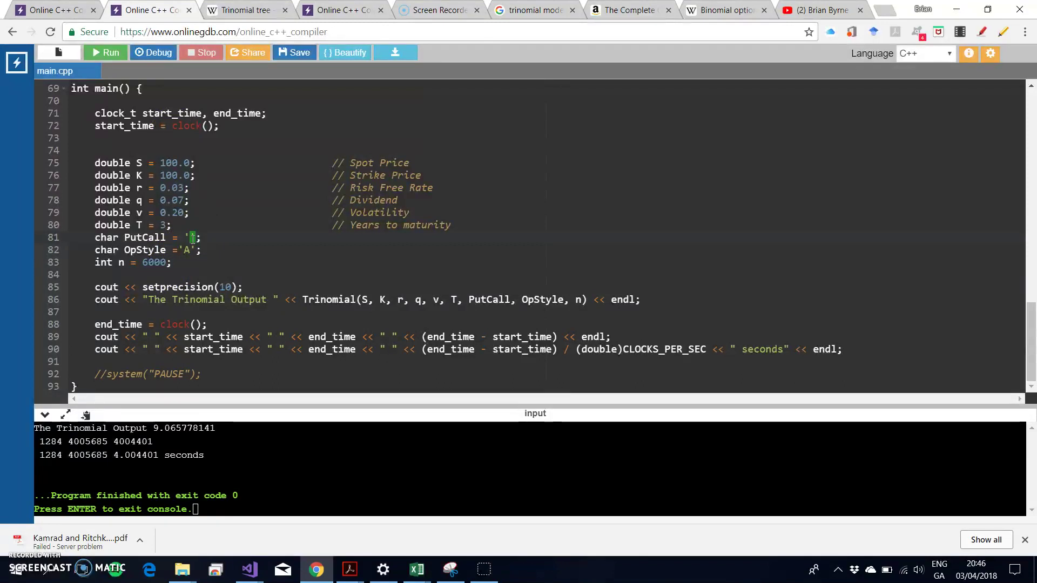
Step: Set the dynamic program's PutCall to 'P' and n to 9, then run it
text(P)
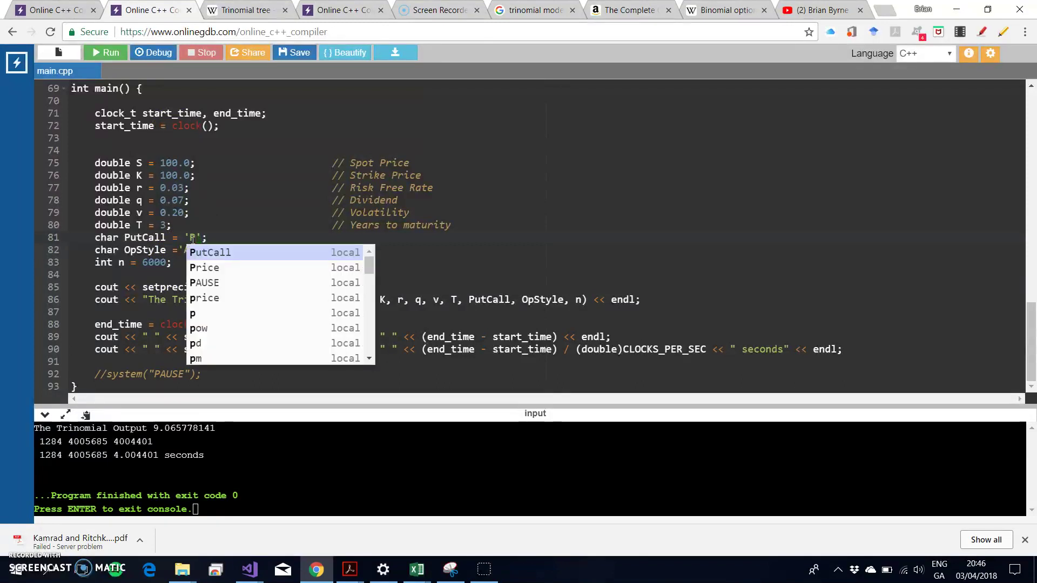
click(167, 285)
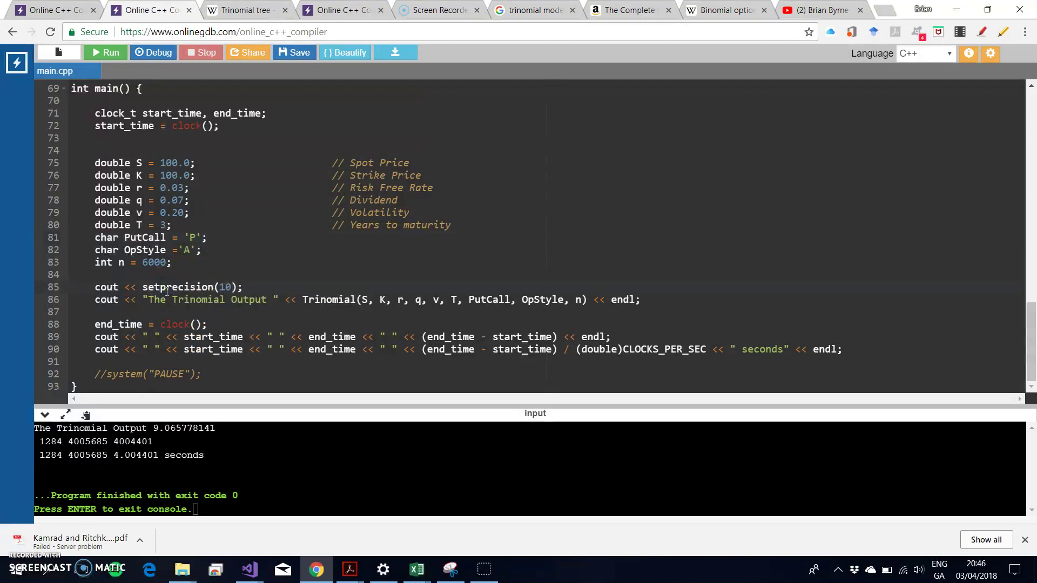
click(145, 262)
text(9)
click(101, 54)
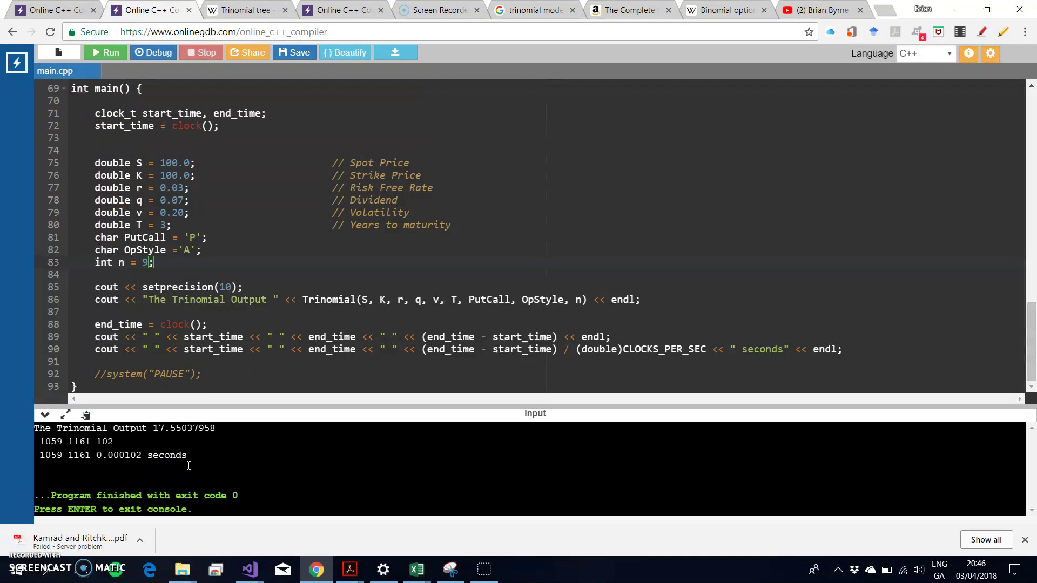
Step: Compare both programs' outputs, each showing 17.55037958 in about 0.0001 seconds
click(187, 464)
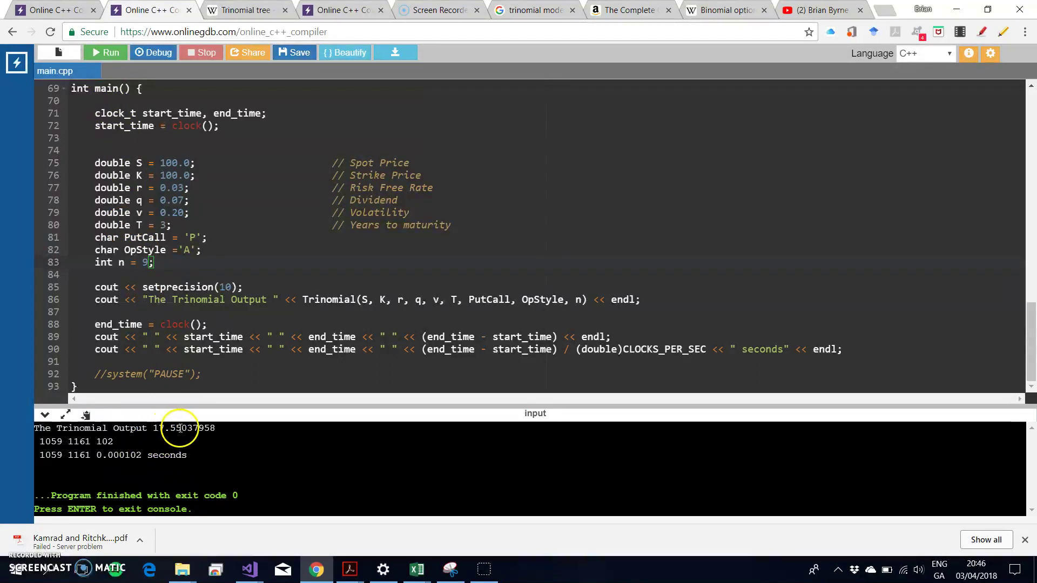
click(48, 11)
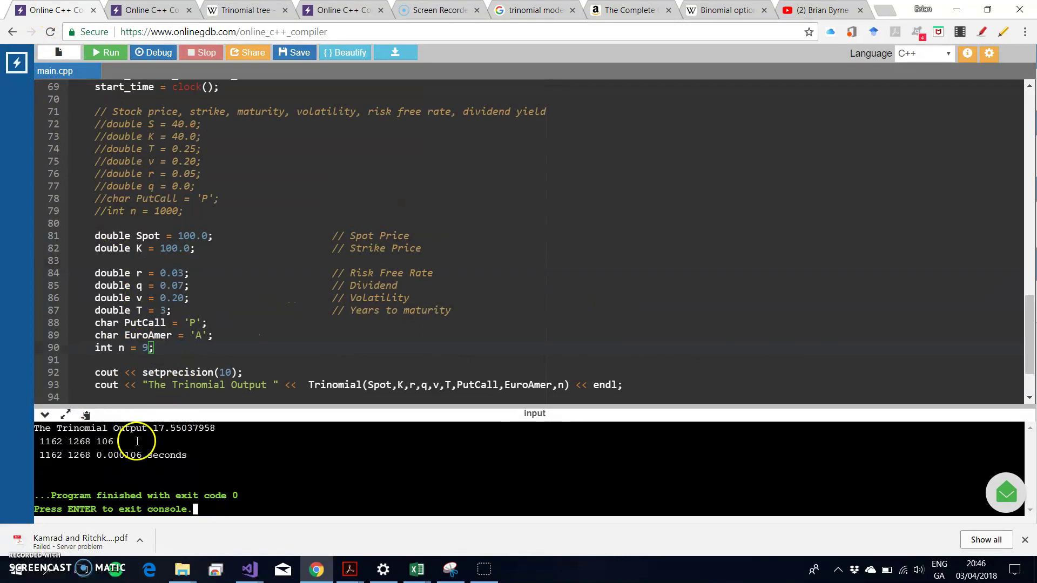
click(132, 10)
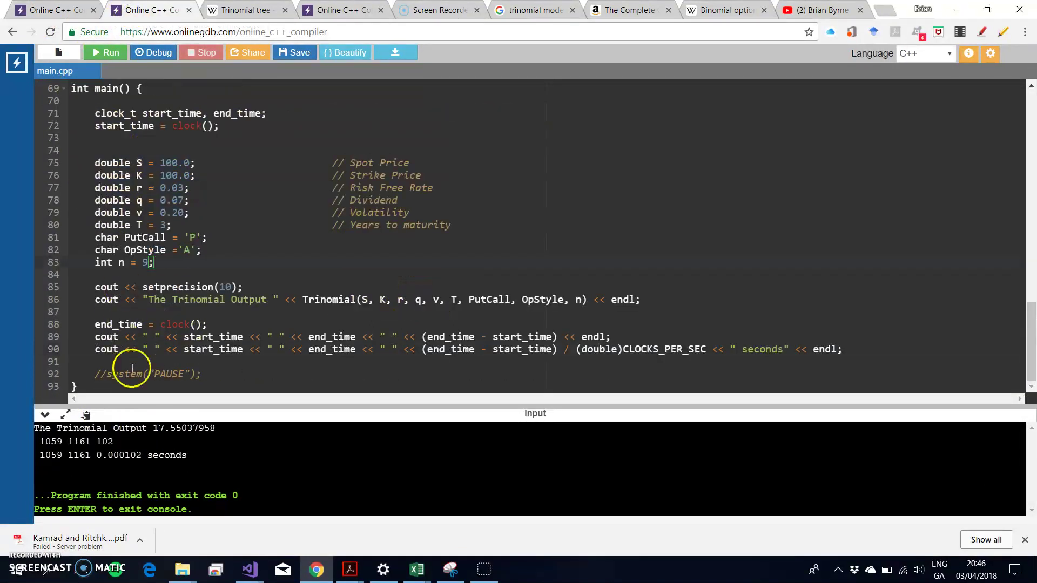
click(53, 11)
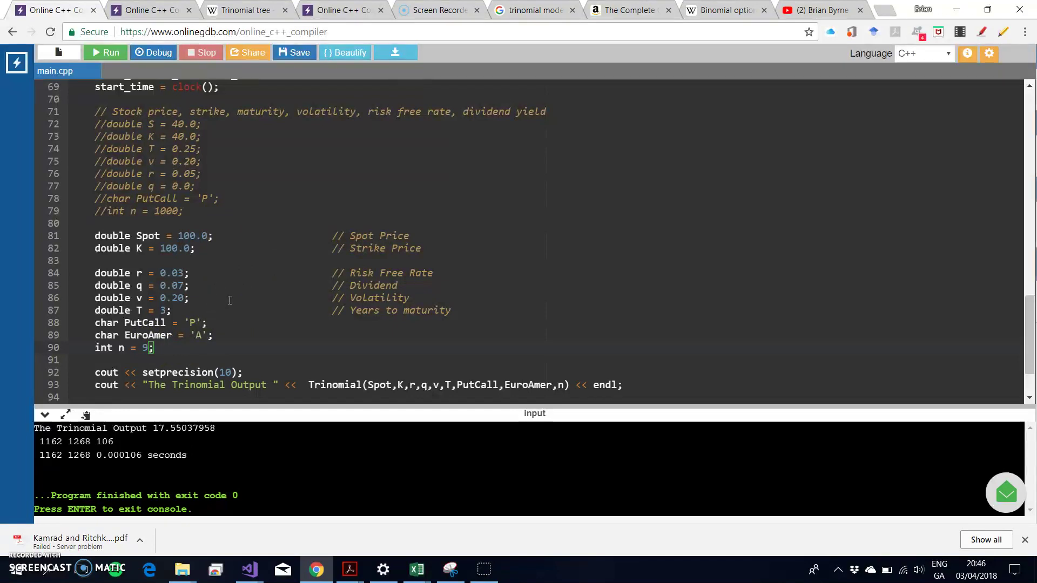
click(416, 569)
click(474, 514)
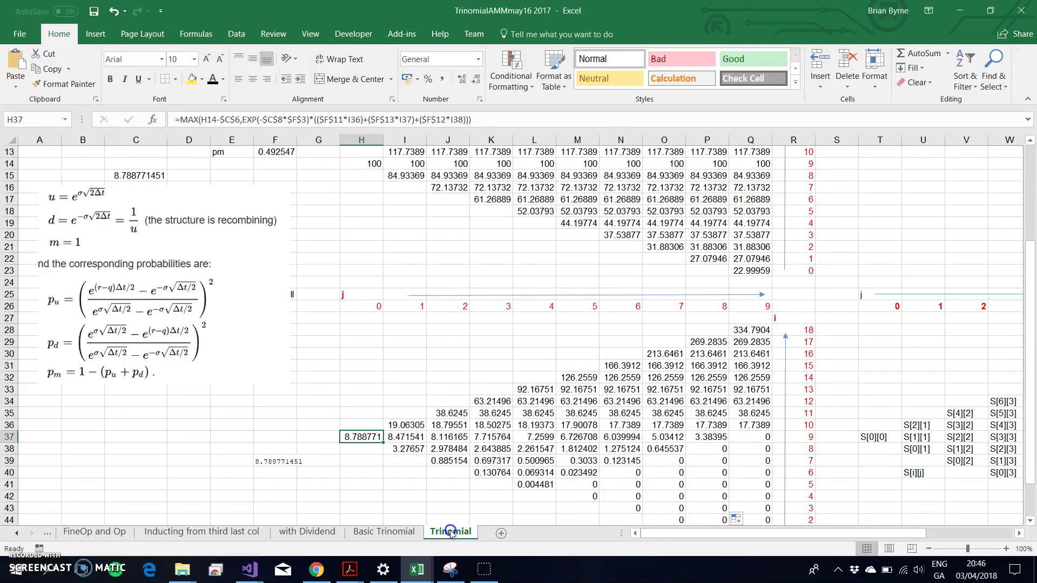
double_click(451, 532)
click(471, 530)
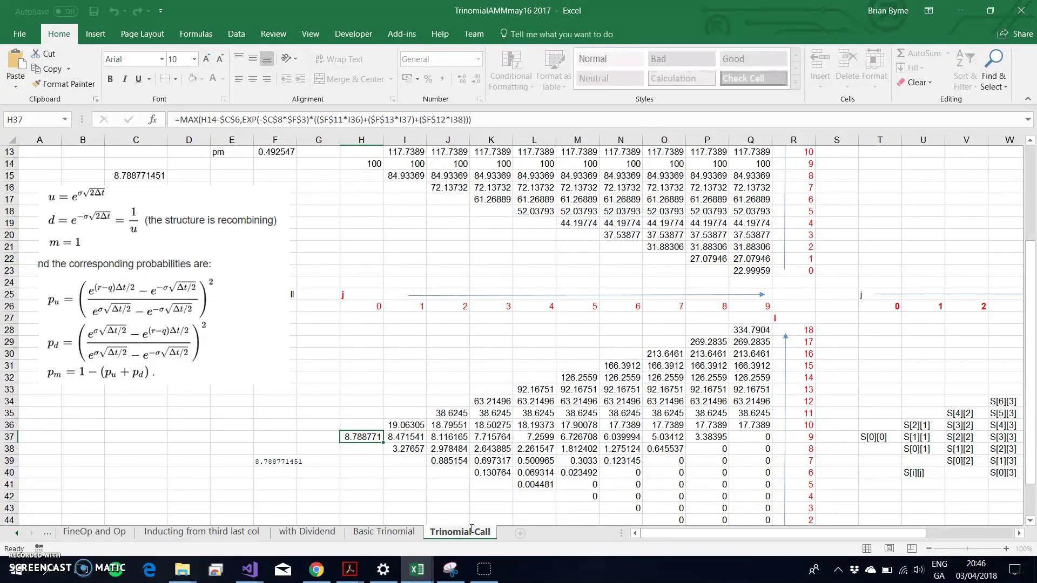
click(360, 357)
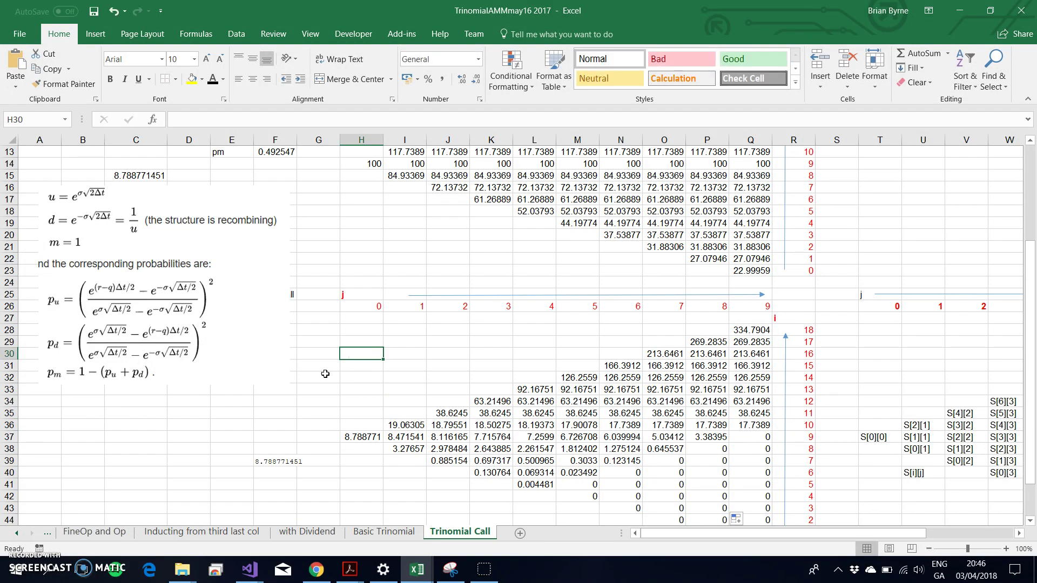
scroll(224, 381, up, 4)
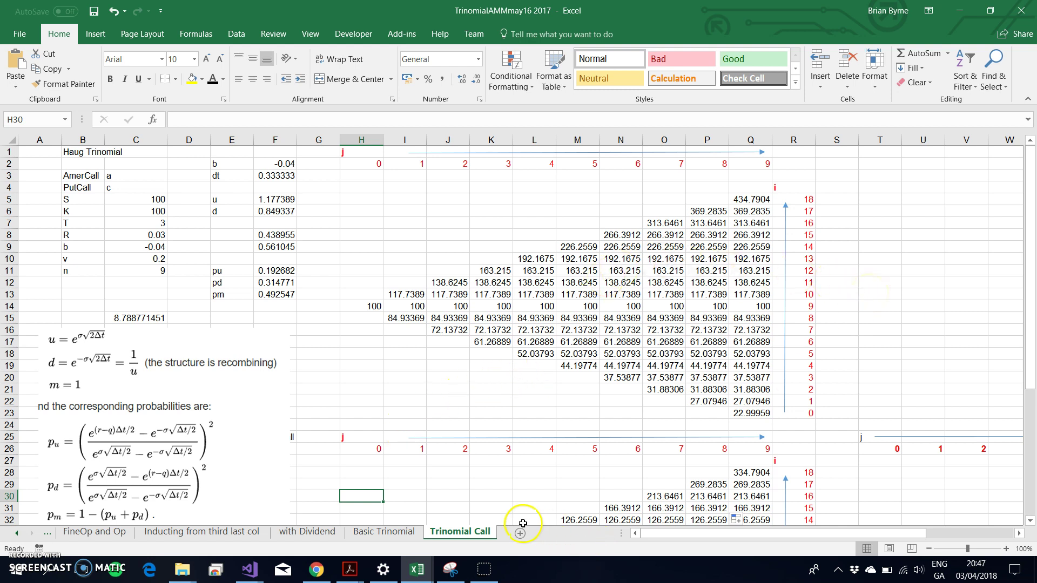
click(477, 533)
Step: Create a copy of the Trinomial Call sheet using Move or Copy with Create a copy
right_click(468, 535)
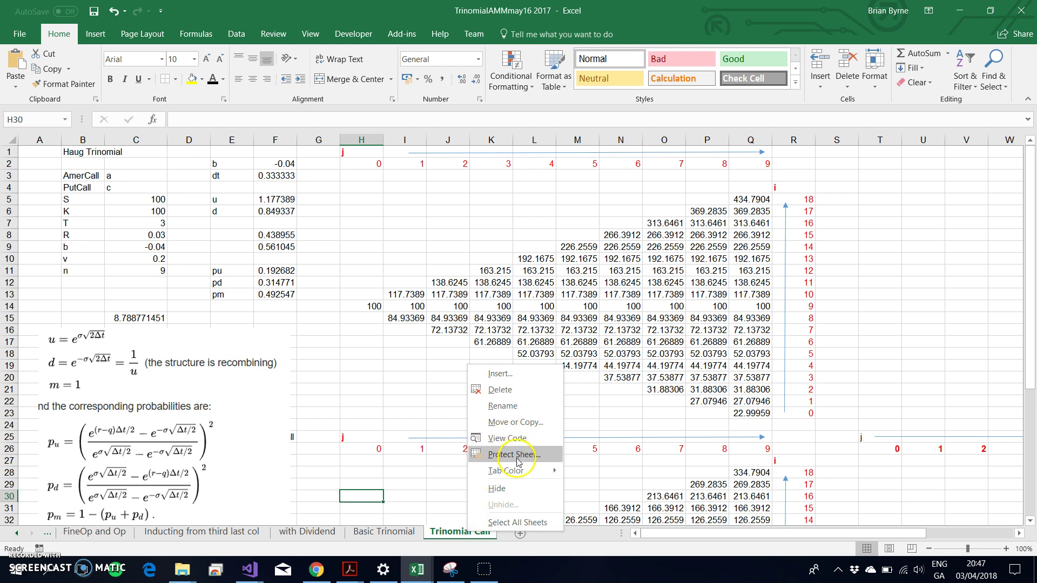
click(513, 424)
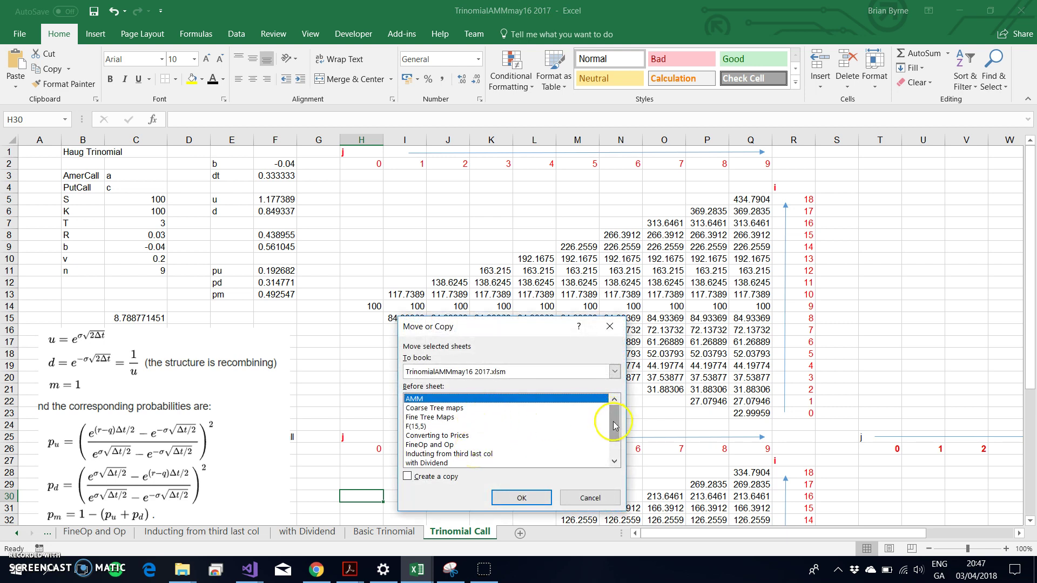
click(616, 461)
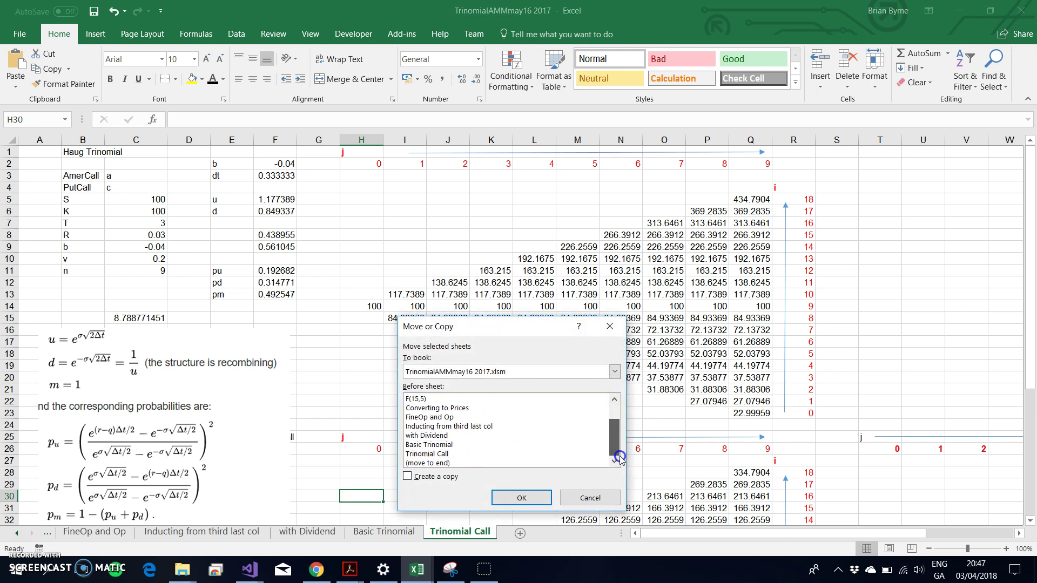
click(451, 454)
click(407, 477)
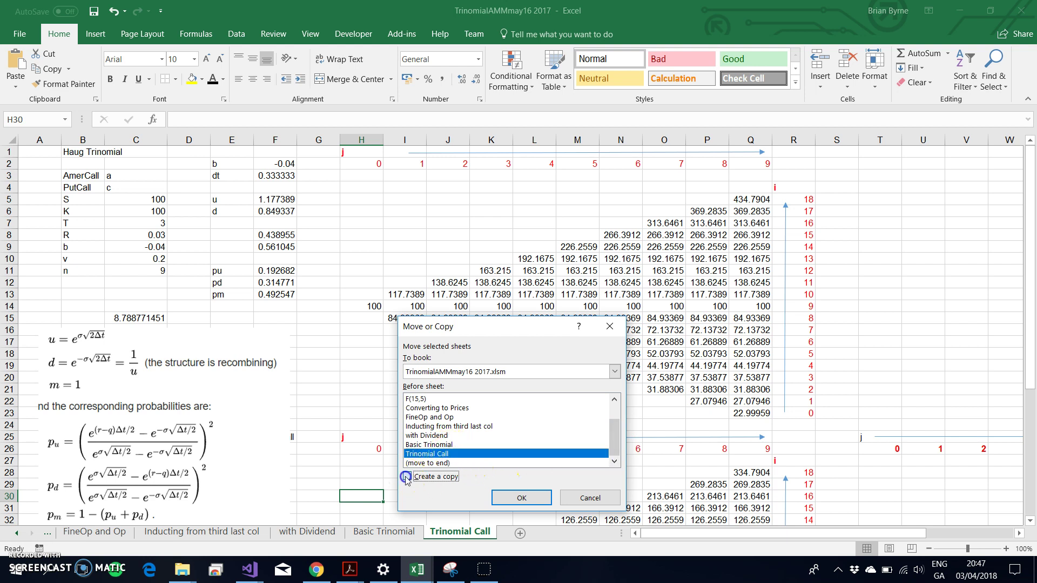
click(521, 497)
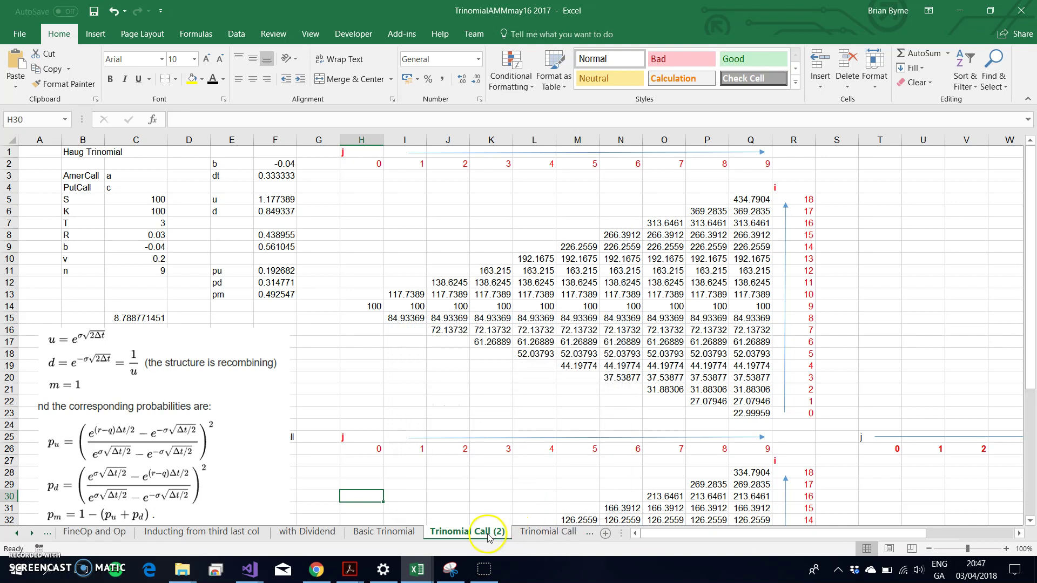
Step: Move the Trinomial Call (2) sheet so it sits after the original Trinomial Call
click(488, 533)
click(531, 533)
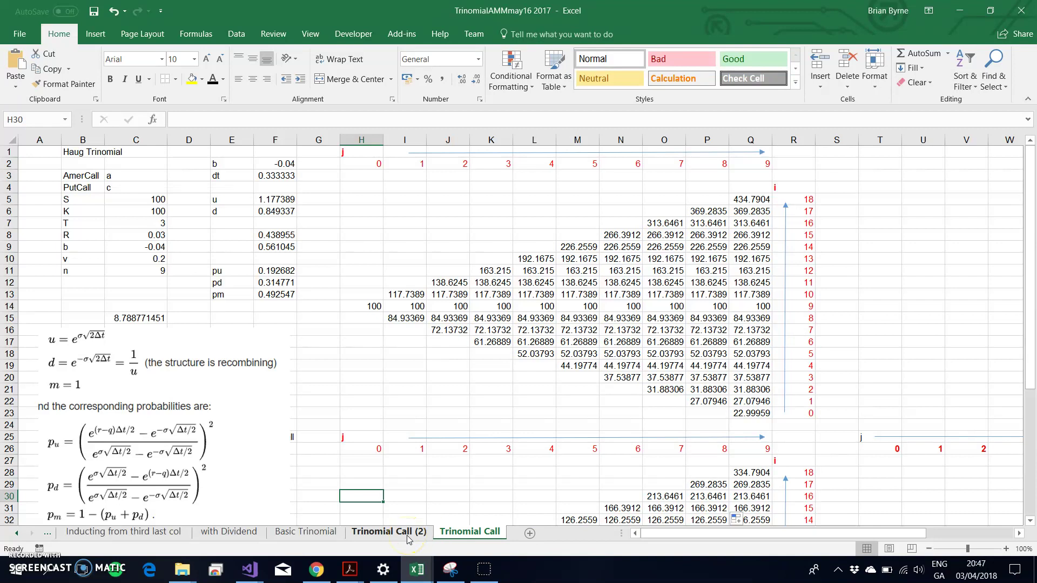
click(377, 534)
drag(505, 524, 518, 527)
click(476, 533)
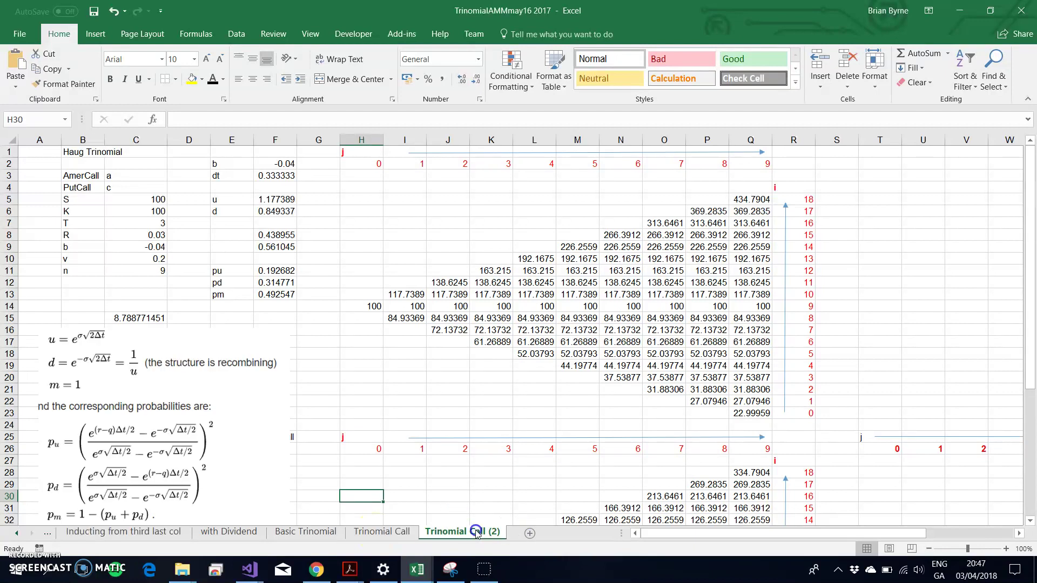
Step: Rename the copied sheet to 'Trinomial Put'
right_click(476, 533)
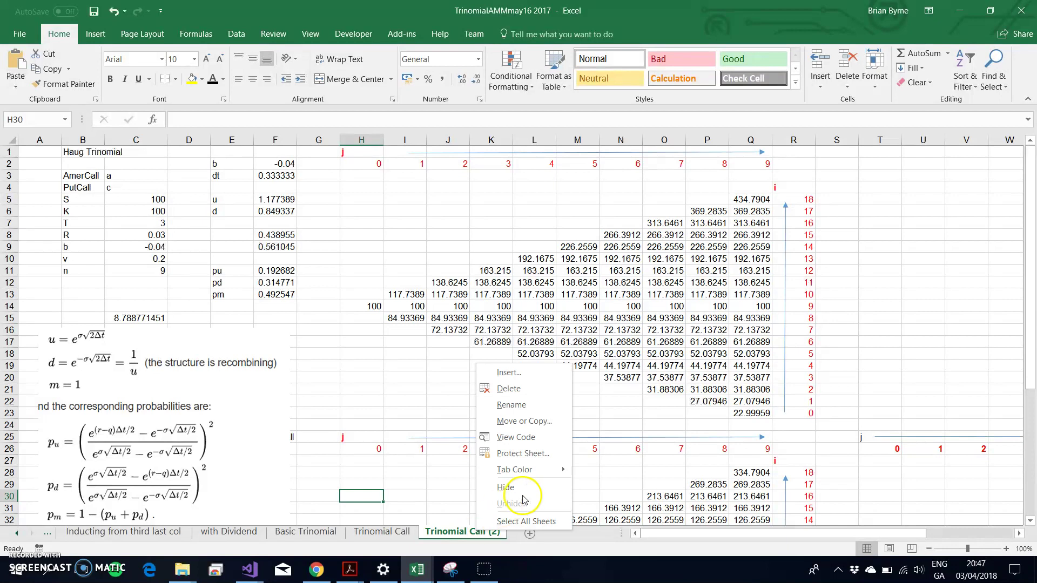
click(508, 405)
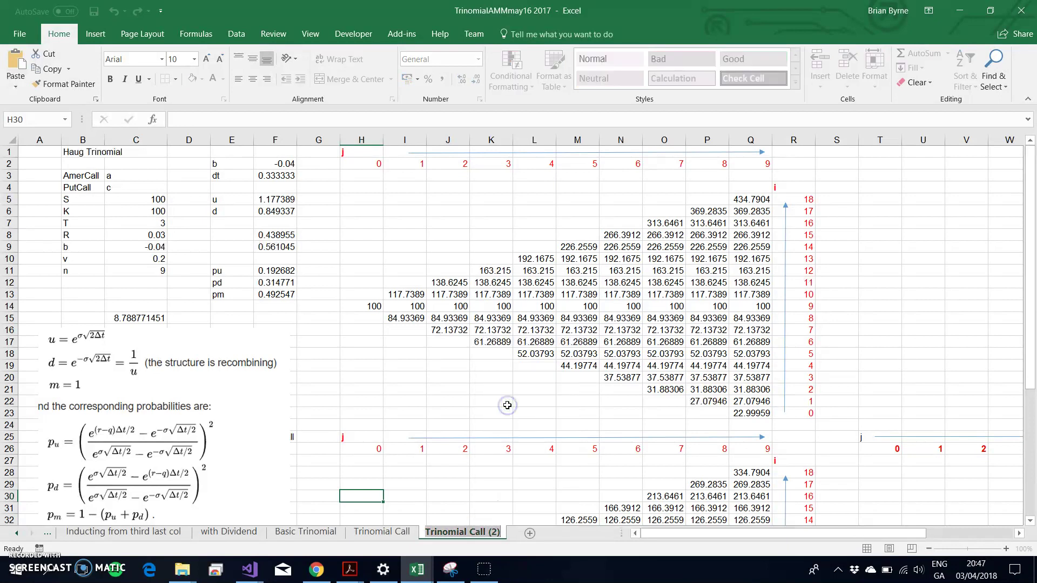
click(493, 533)
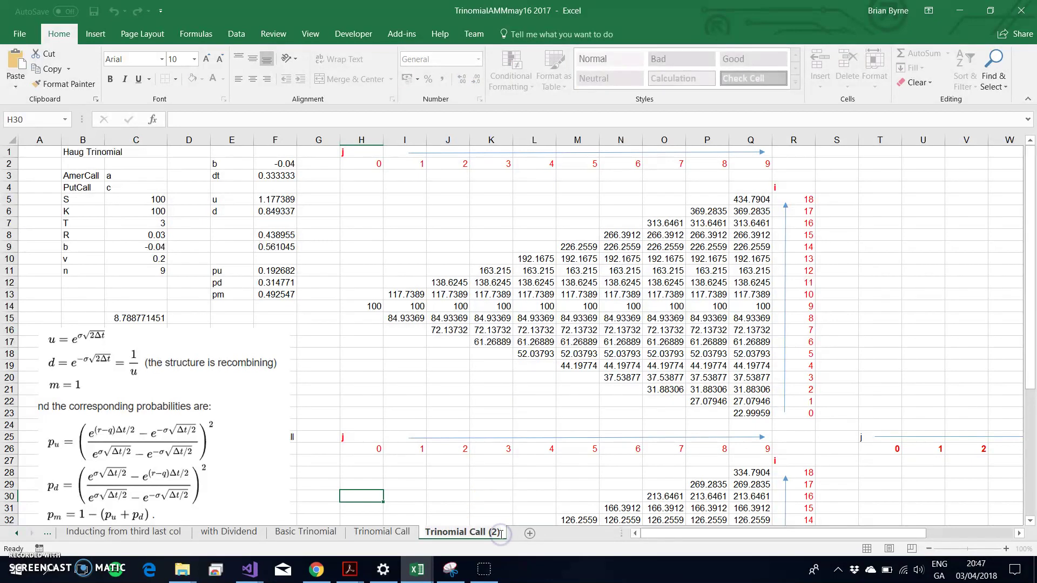
key(BackSpace)
key(BackSpace)
key(BackSpace)
key(BackSpace)
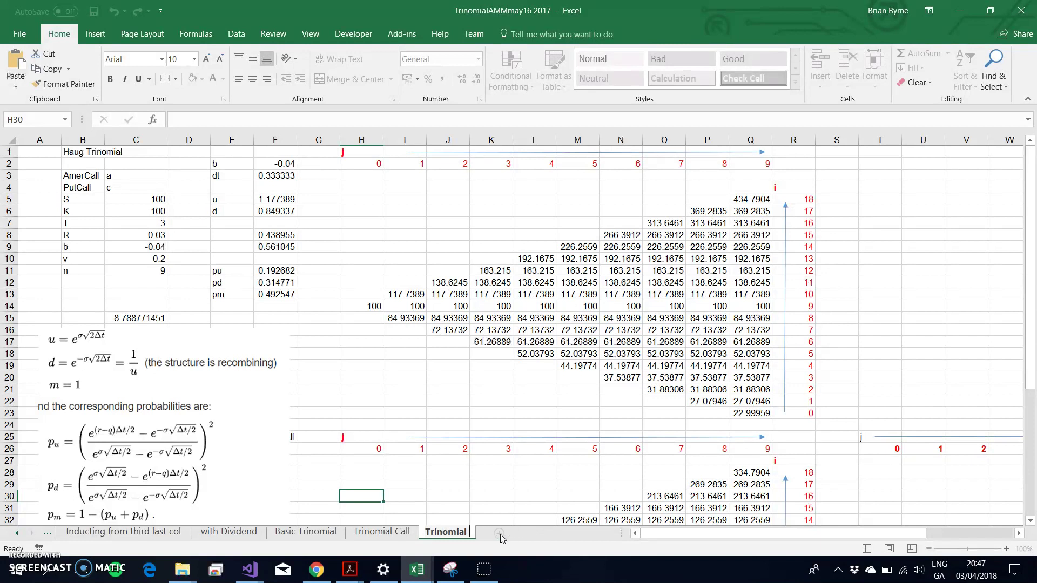
text(P)
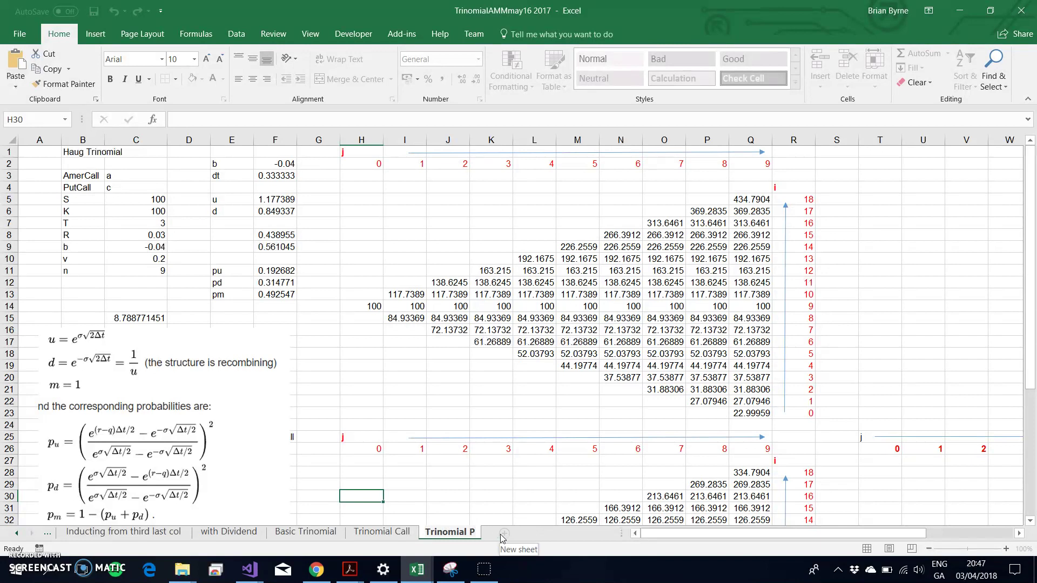
text(ut)
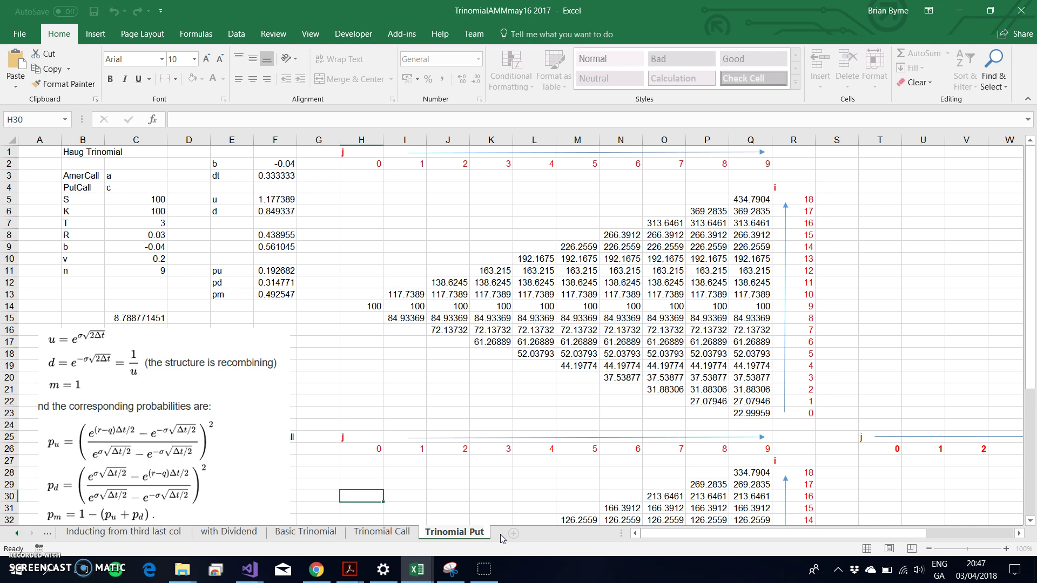
click(836, 294)
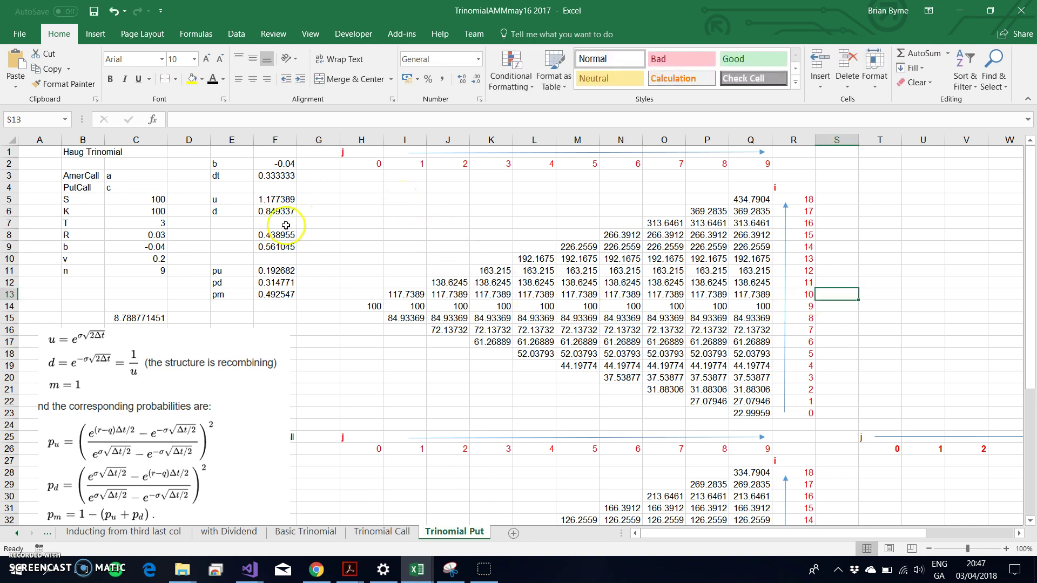
Step: Set the PutCall flag in C4 to p so C15 recalculates to 17.55037958
click(129, 186)
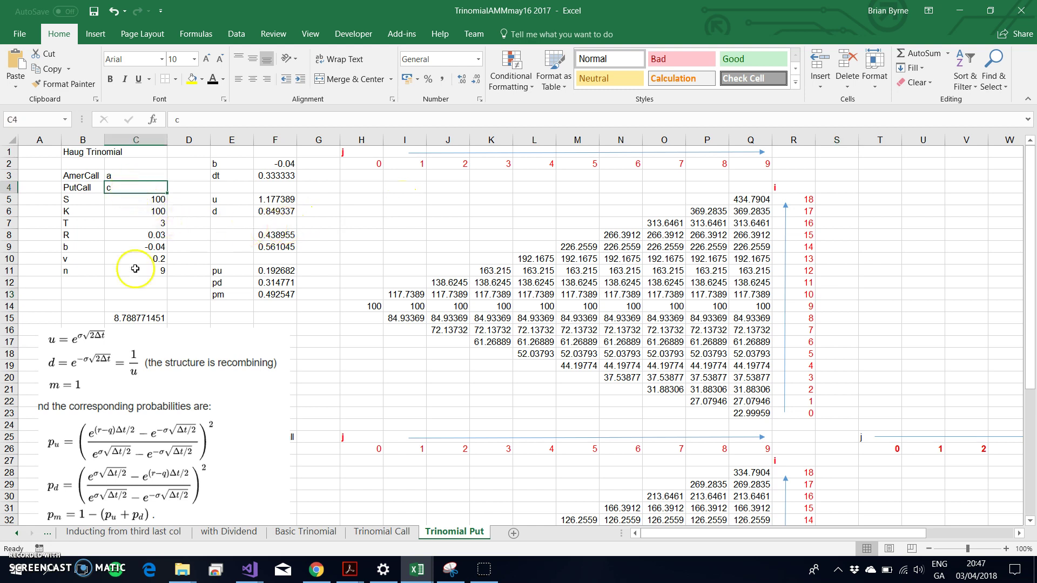
click(138, 317)
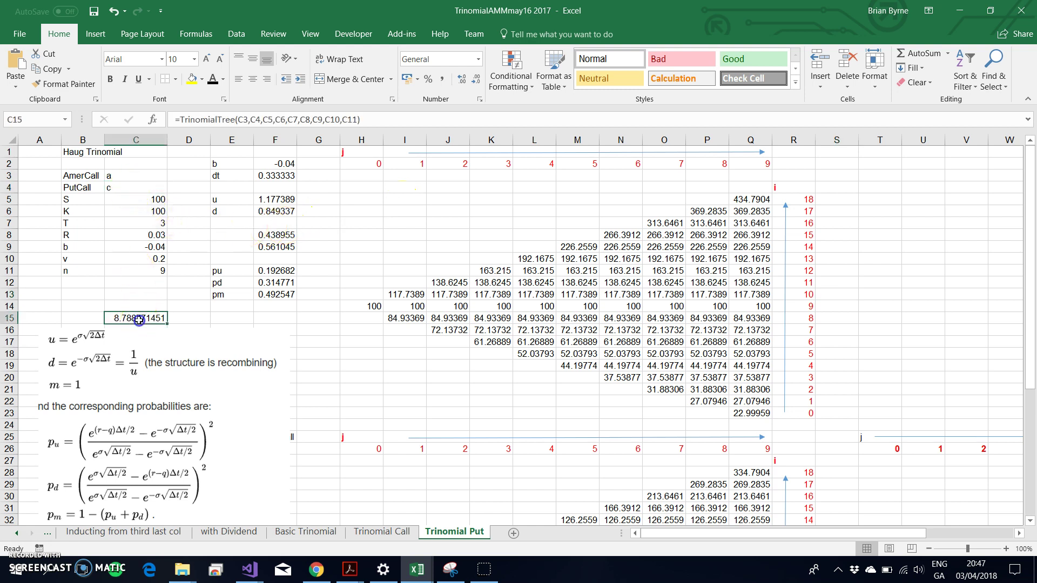
click(116, 190)
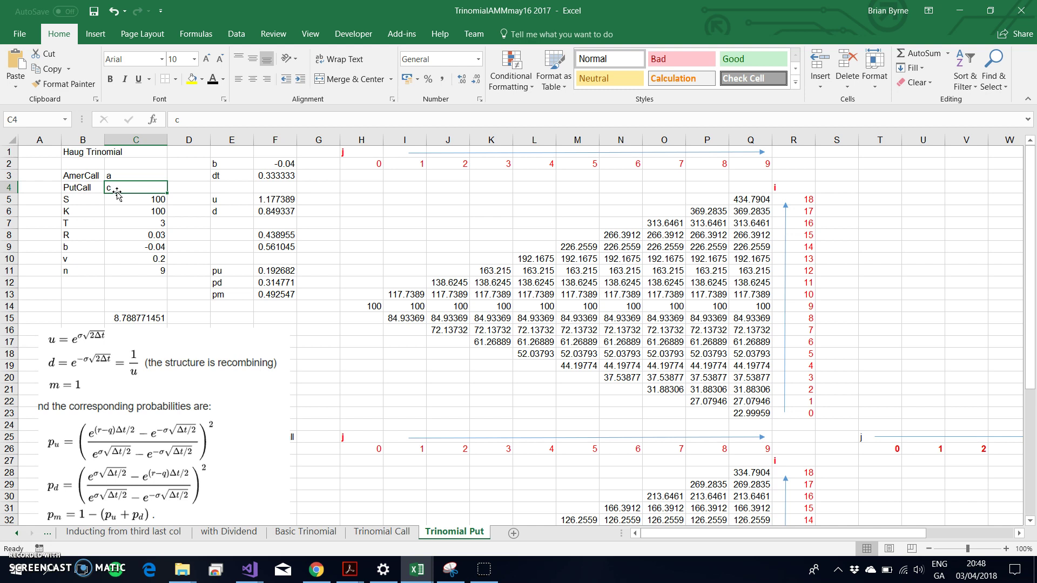
text(p)
key(Return)
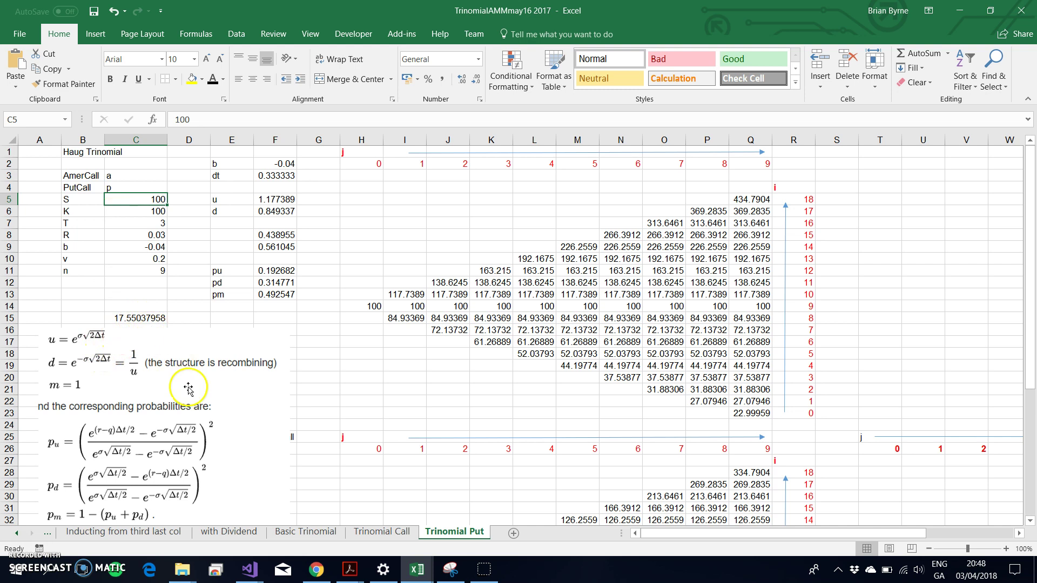
click(316, 569)
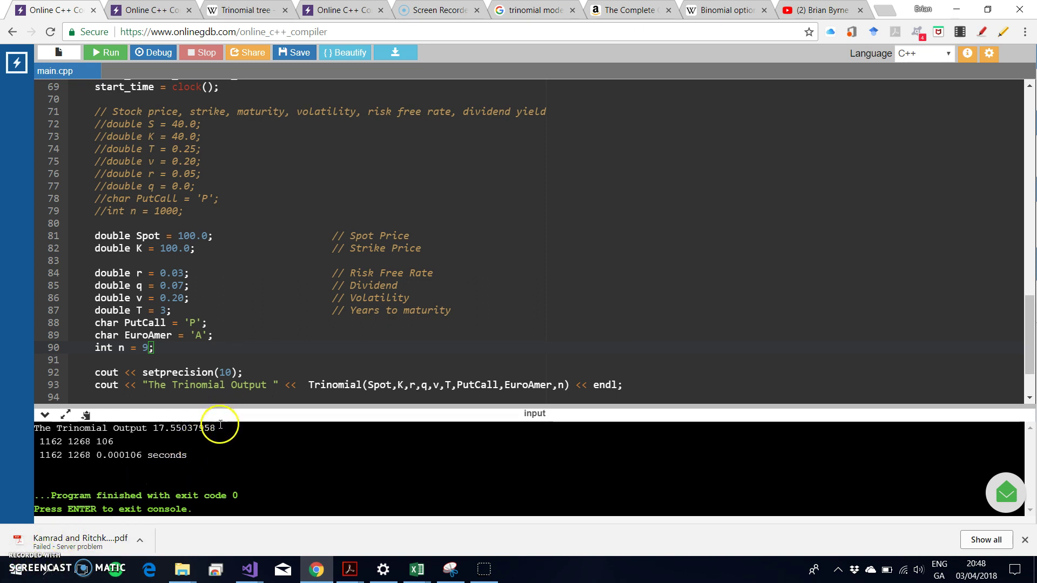
Step: Copy the console output 17.55037958 and bring the trinomial workbook back to the front
drag(220, 425, 155, 425)
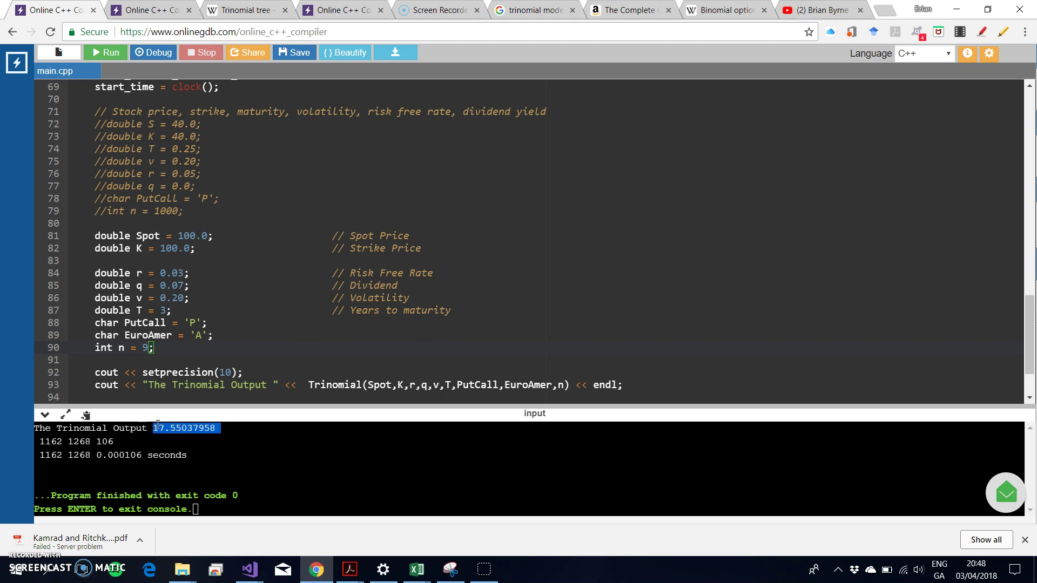
key(ctrl+c)
click(154, 428)
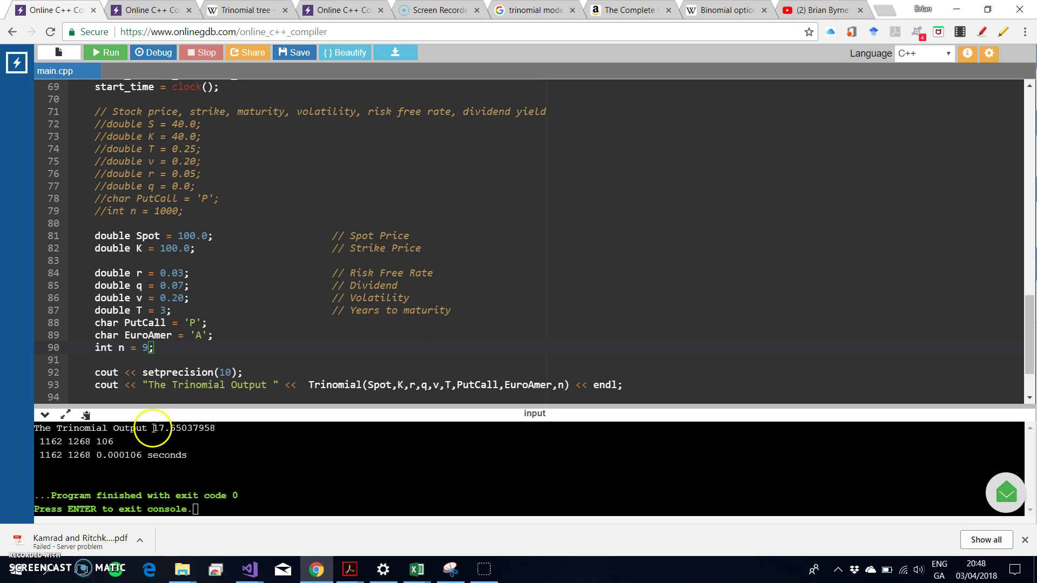
drag(153, 428, 215, 430)
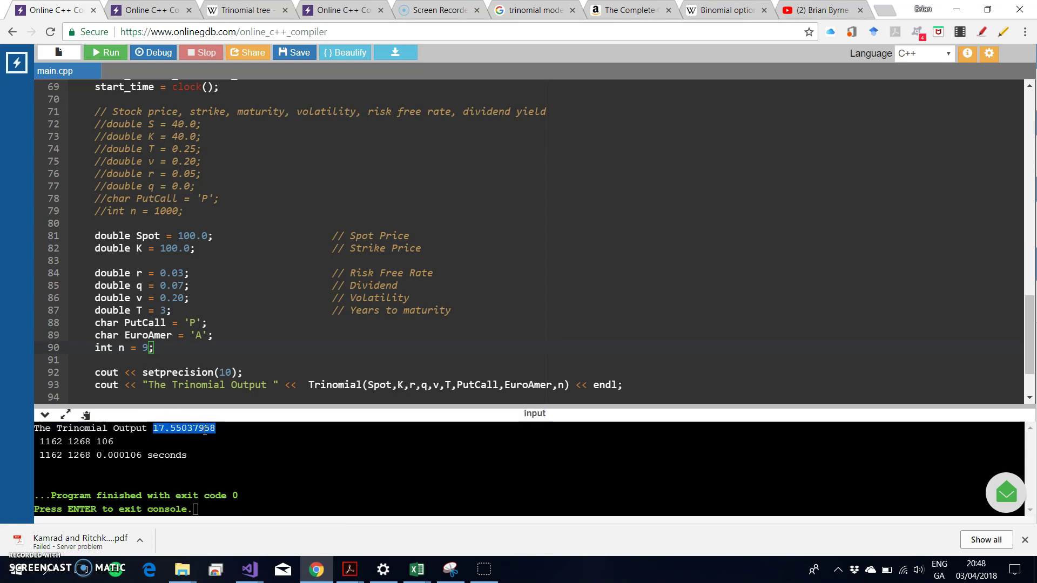
right_click(204, 432)
click(216, 440)
click(416, 570)
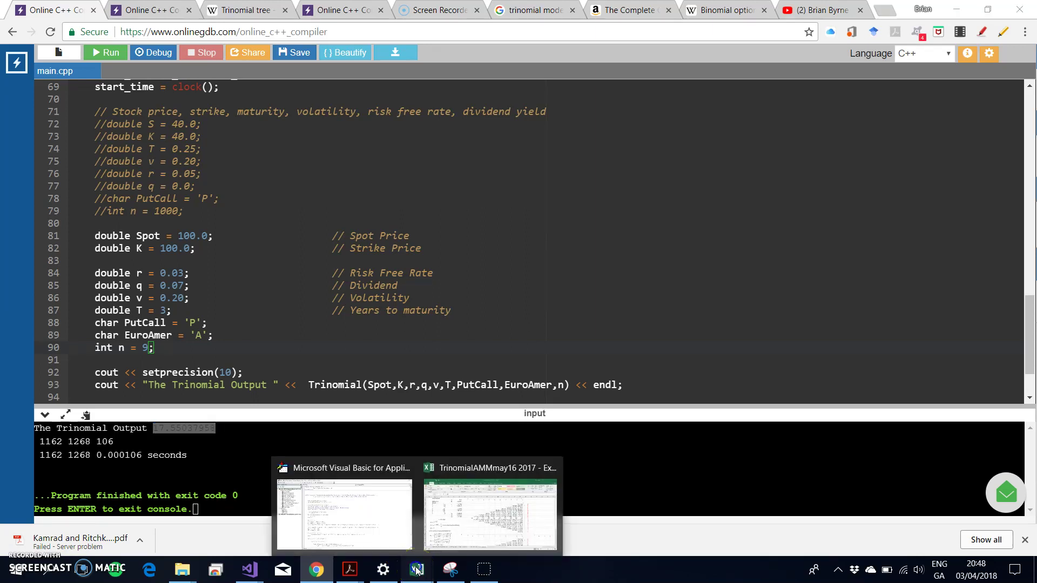
click(454, 548)
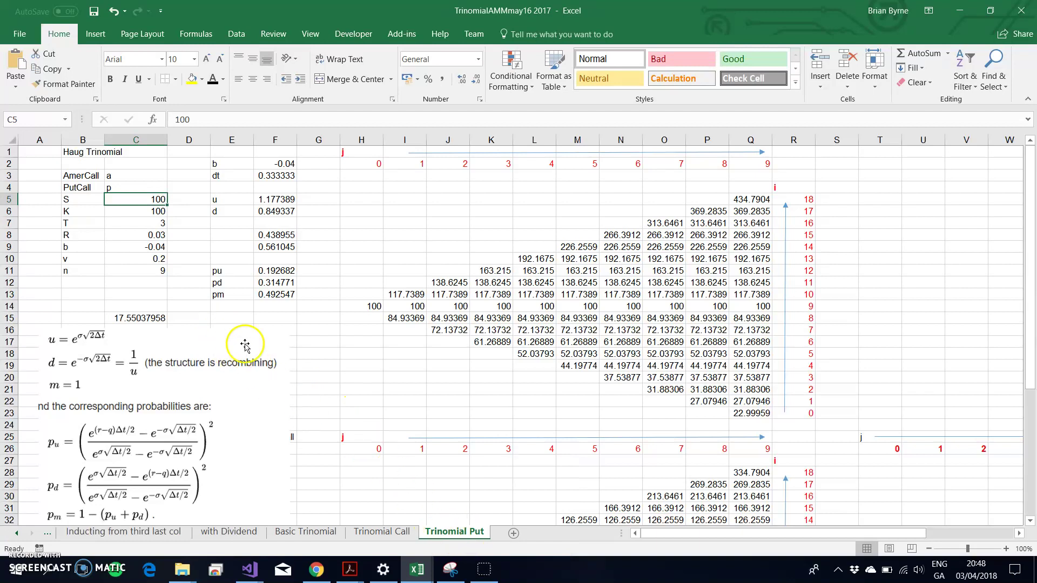
Step: Paste 17.55037958 into cell F39, replacing the old 8.788771451 value
scroll(359, 483, down, 3)
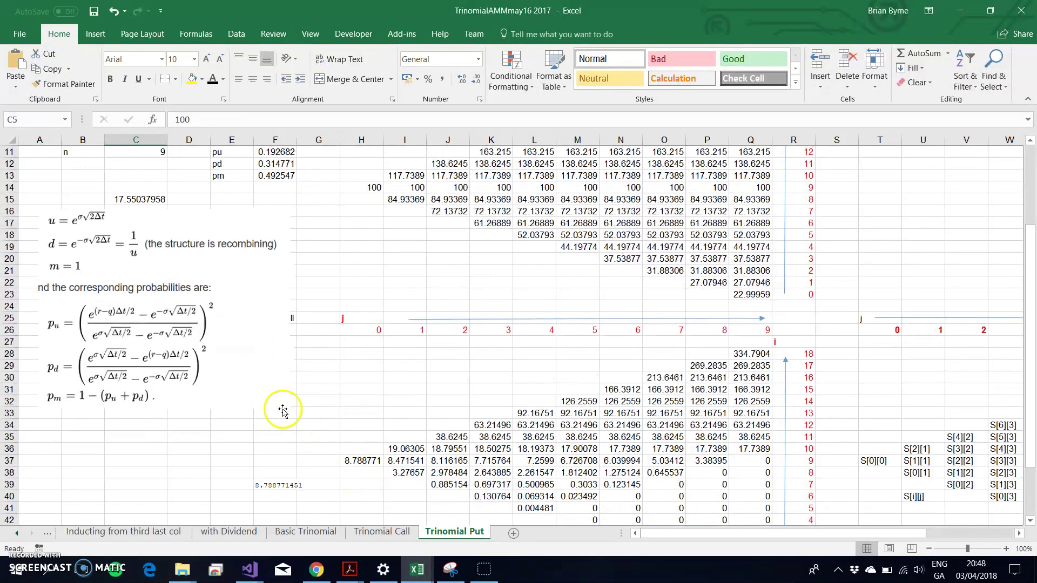
click(265, 485)
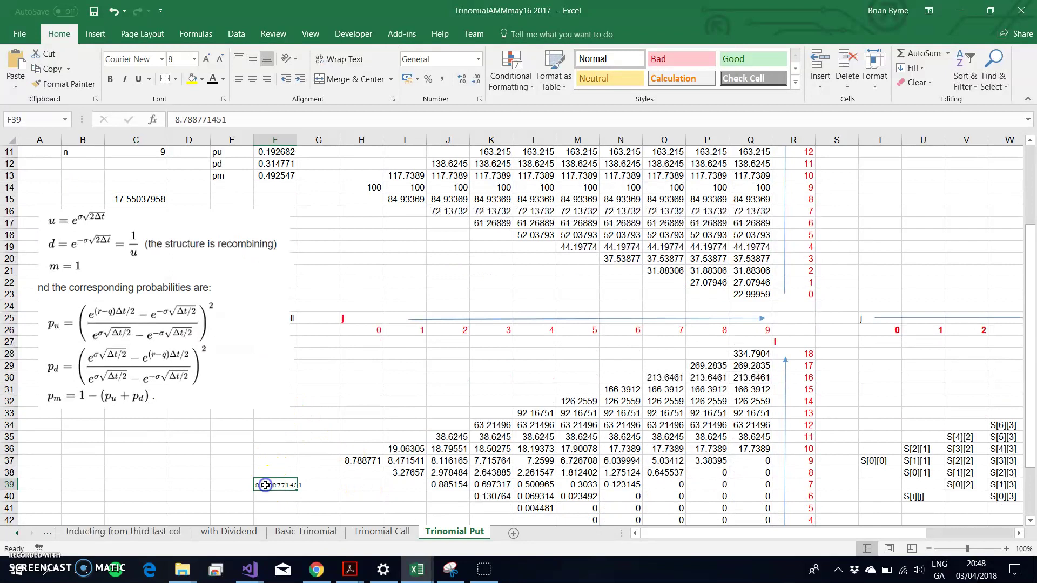
click(18, 63)
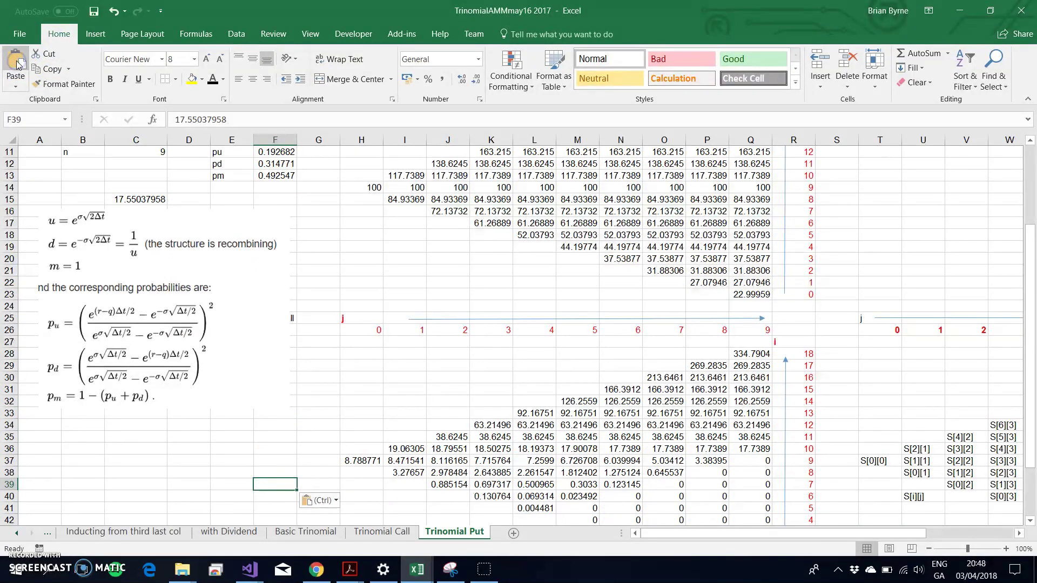
click(214, 79)
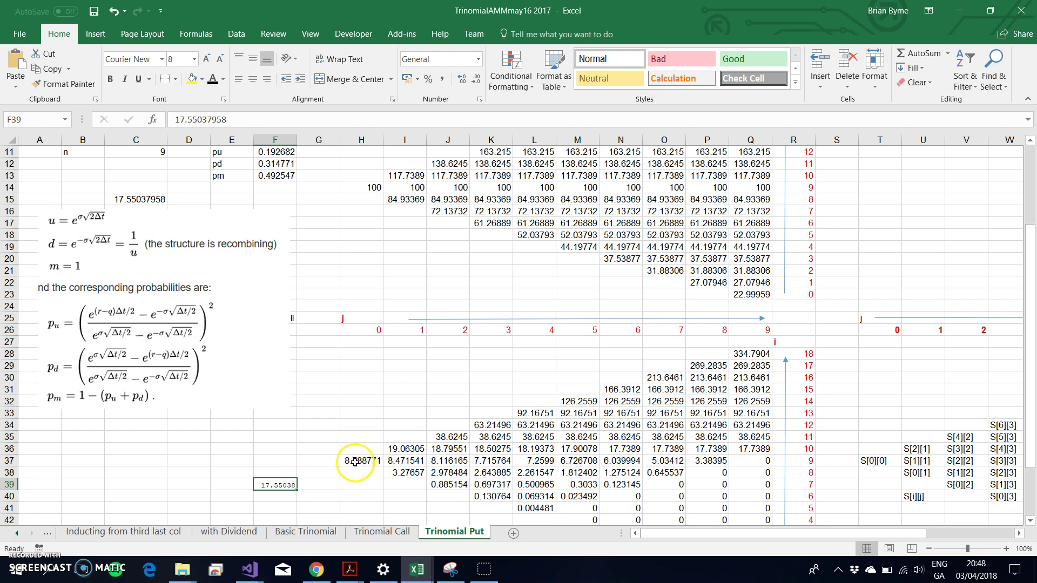
scroll(396, 273, up, 2)
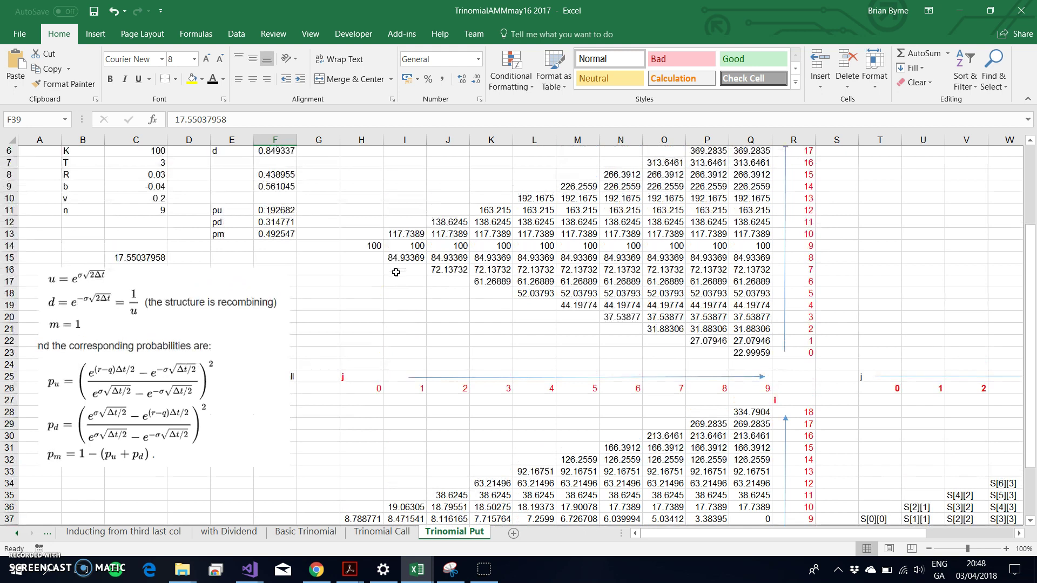
Step: Check the top node Q5's formula, then select Q28 holding the call payoff =MAX(Q5-$C$6,0)
scroll(396, 272, up, 2)
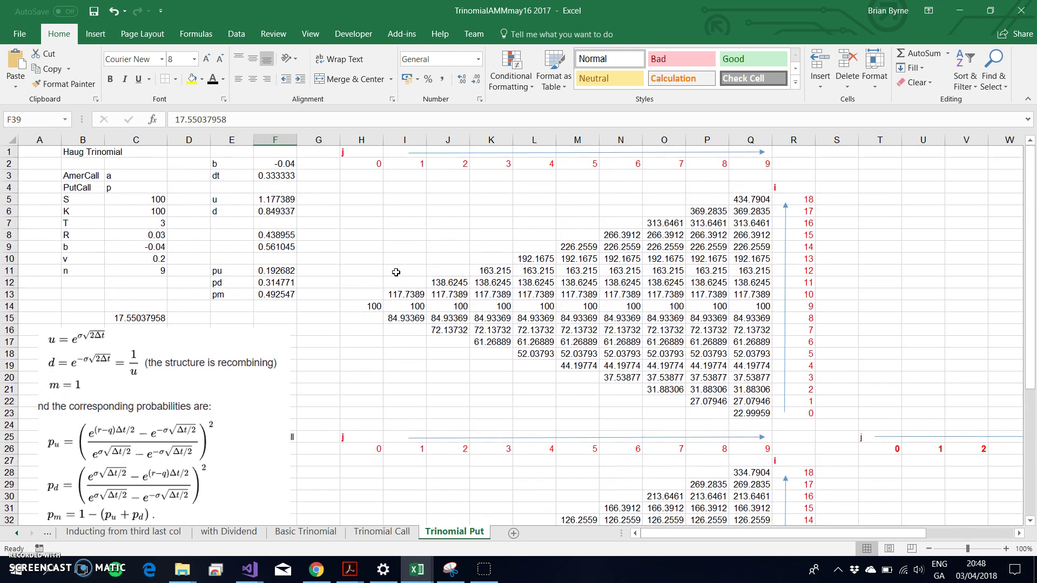
click(743, 197)
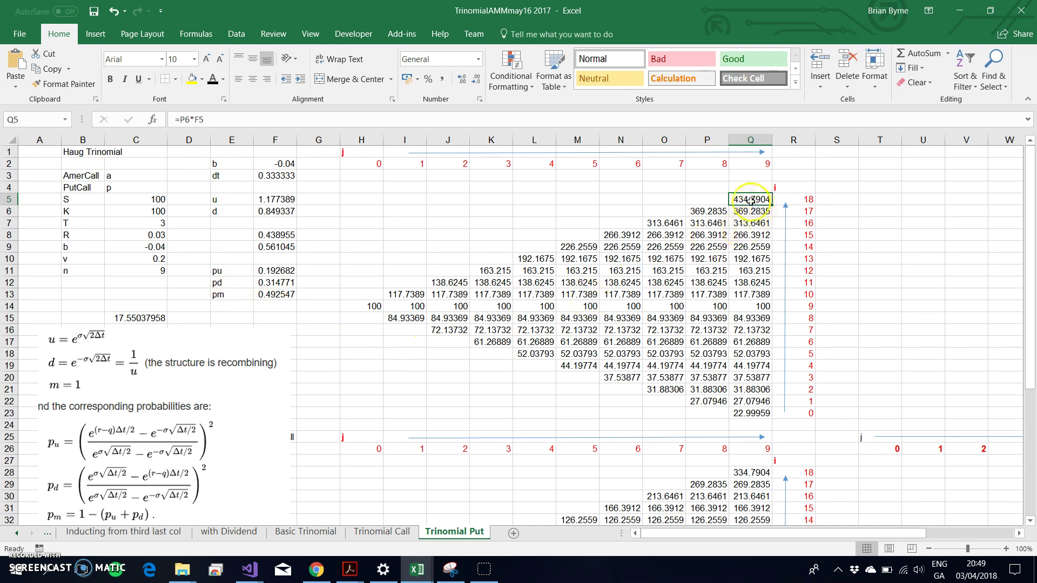
scroll(841, 383, down, 4)
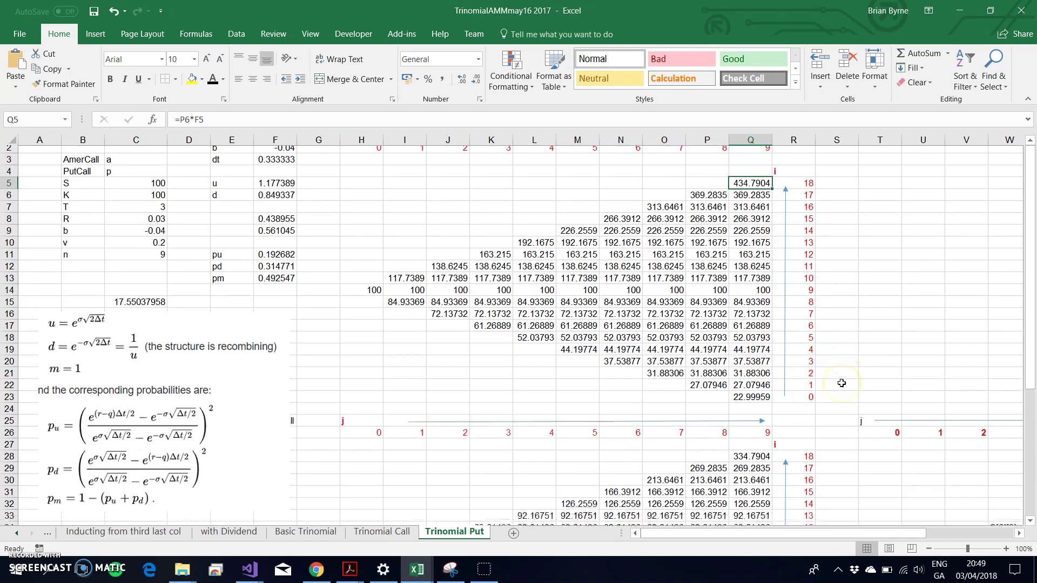
scroll(841, 383, down, 2)
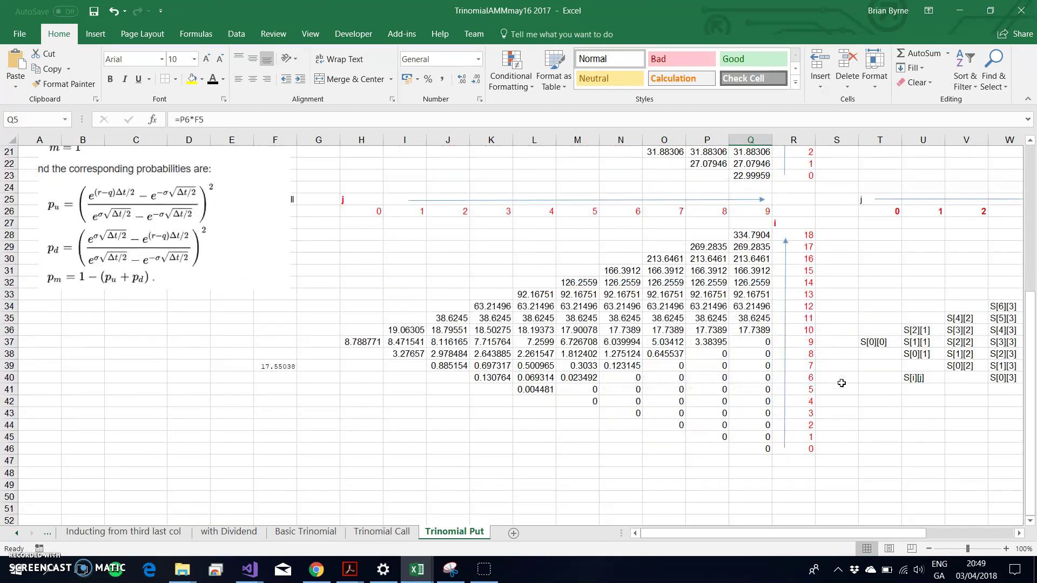
click(742, 236)
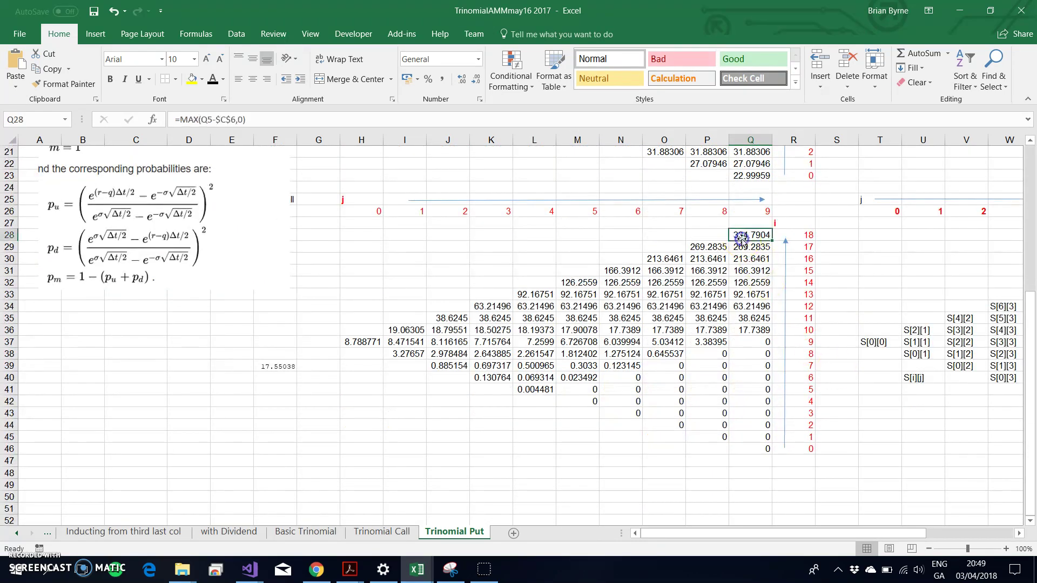
Step: Rewrite Q28 as the put payoff =MAX($C$6-Q5,0), which now shows 0
click(215, 119)
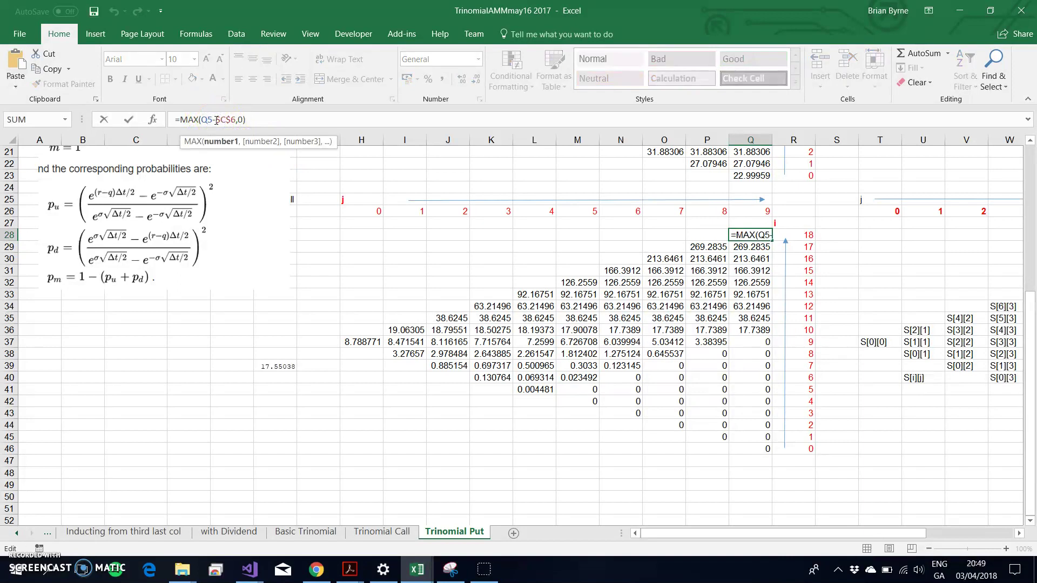
key(BackSpace)
key(BackSpace)
key(BackSpace)
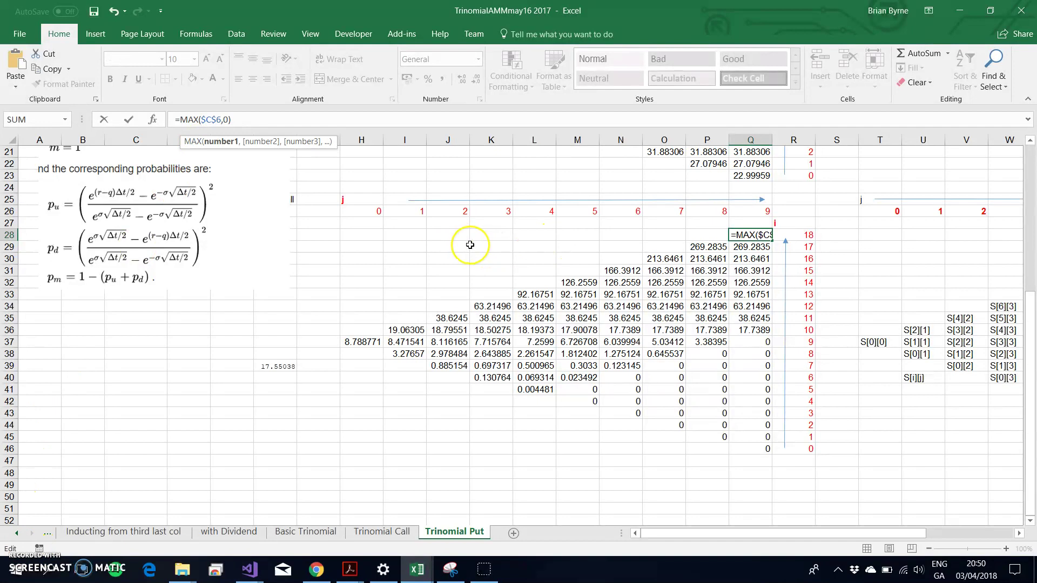
scroll(470, 245, up, 7)
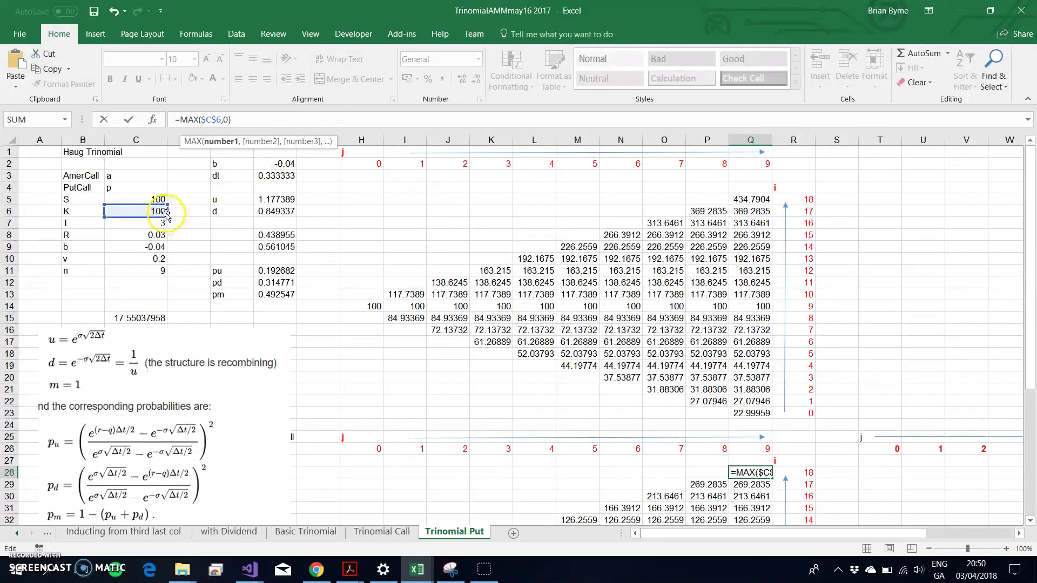
double_click(220, 120)
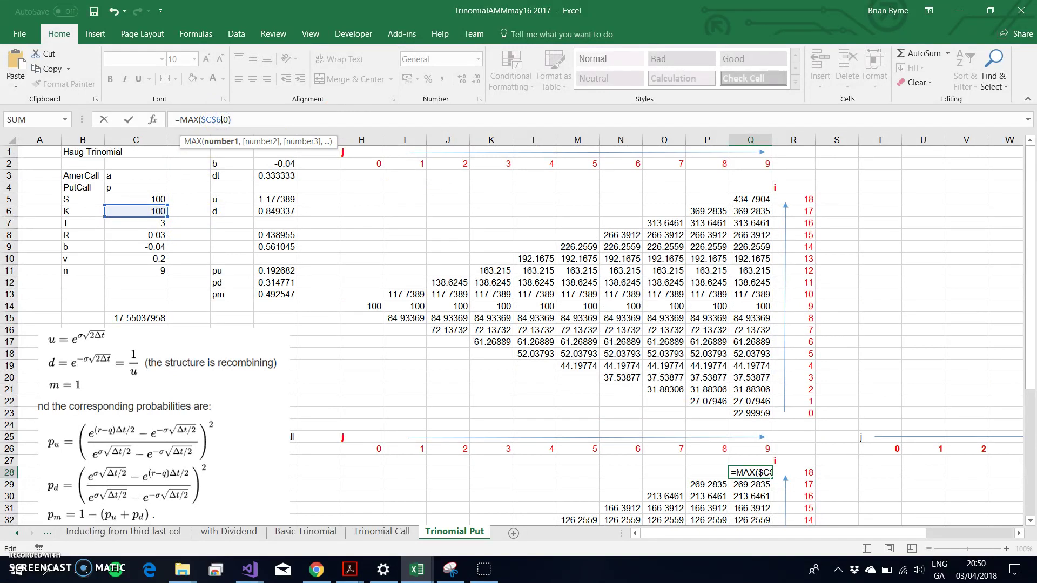
text(-)
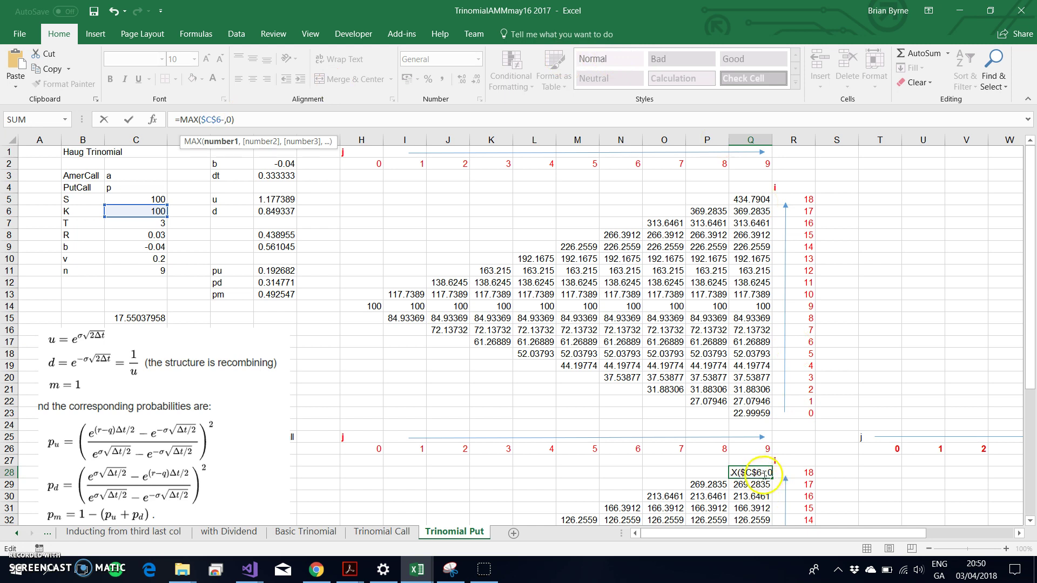
click(750, 200)
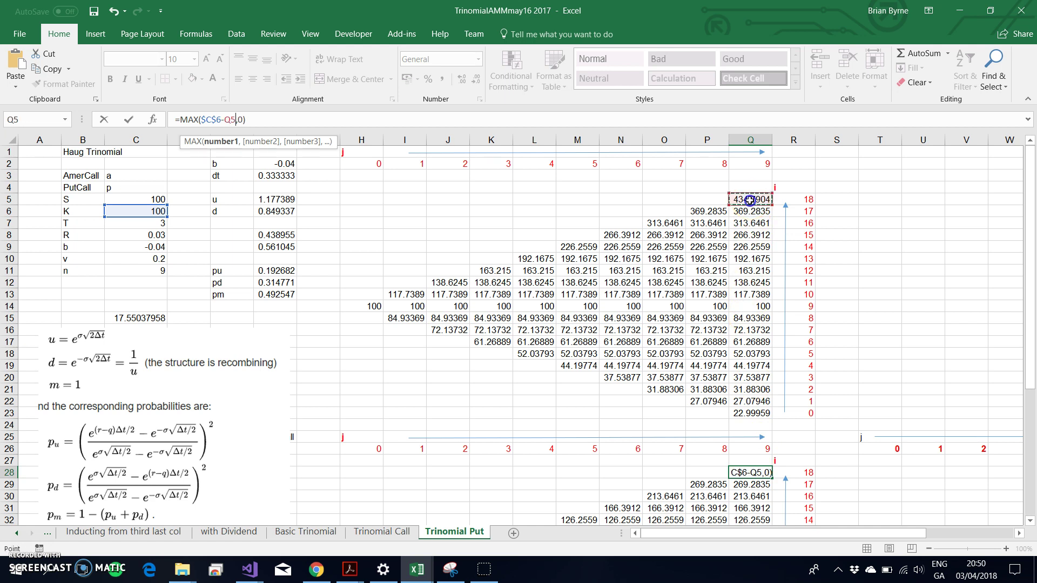
click(751, 200)
key(Return)
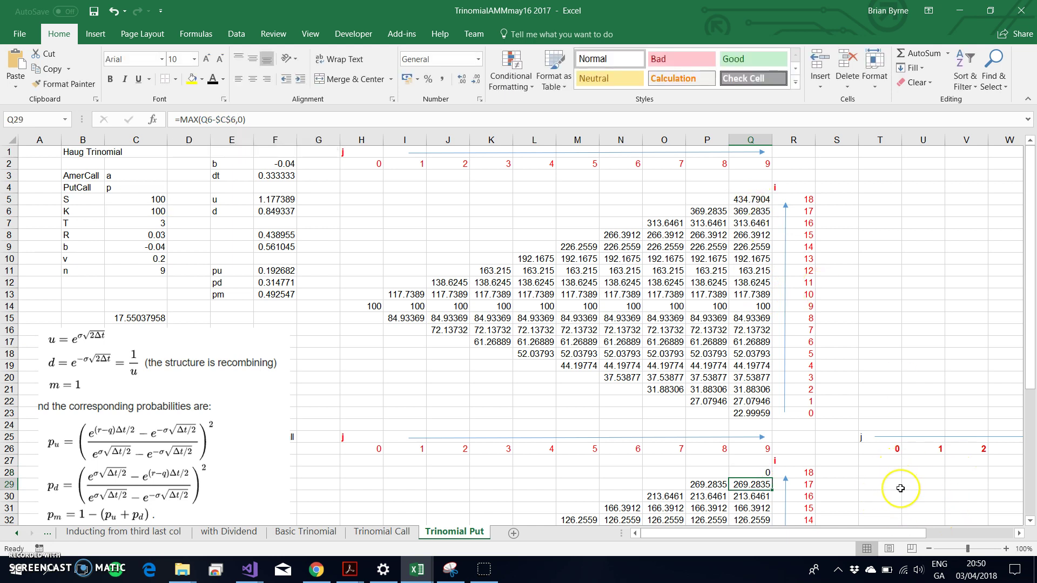
scroll(901, 488, down, 5)
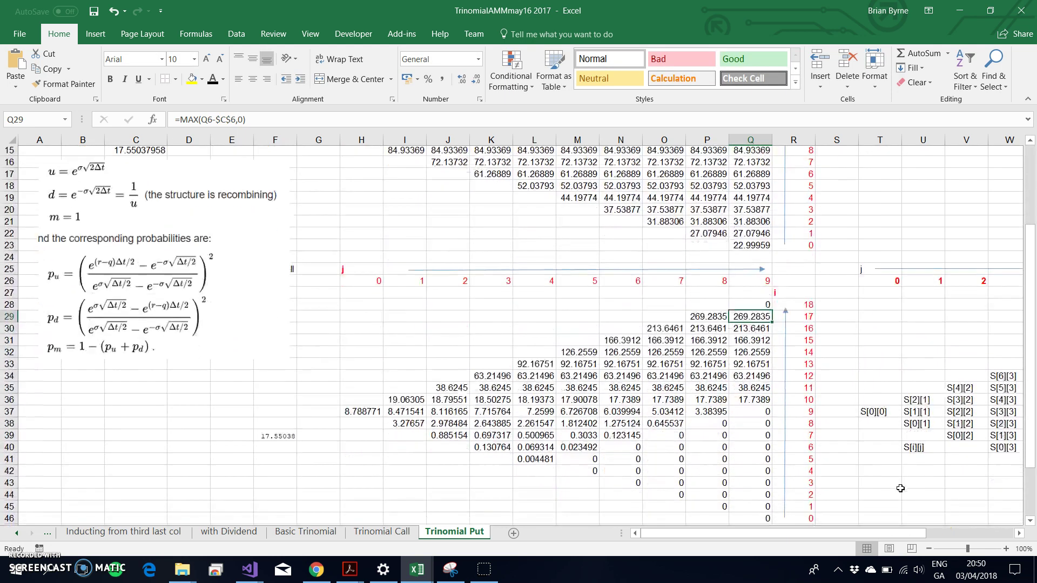
click(751, 283)
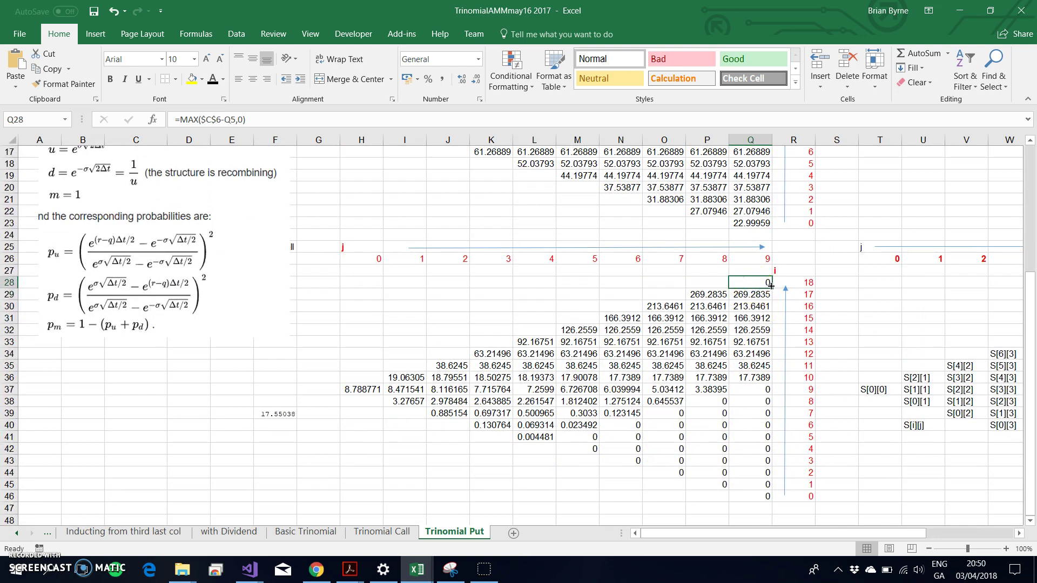
Step: Fill Q28's put payoff down to Q46, giving terminal values from 0 to 77.00041
drag(774, 287, 784, 500)
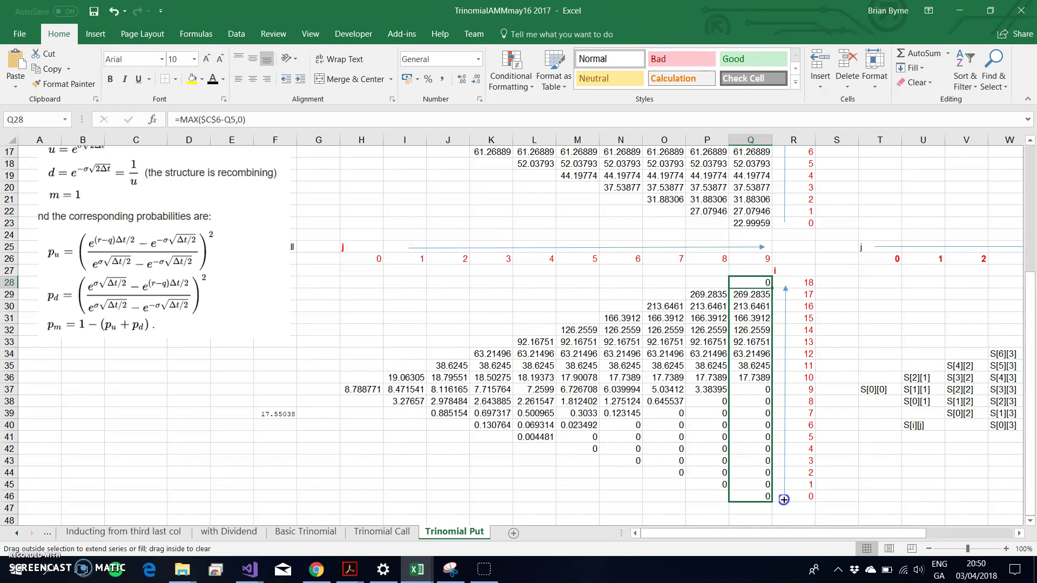
drag(784, 500, 784, 499)
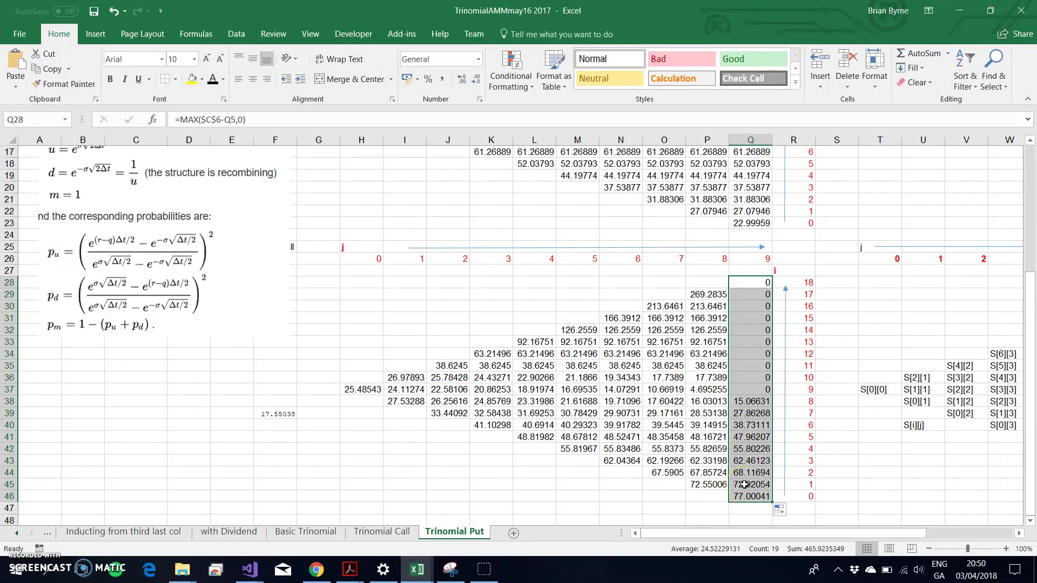
click(701, 295)
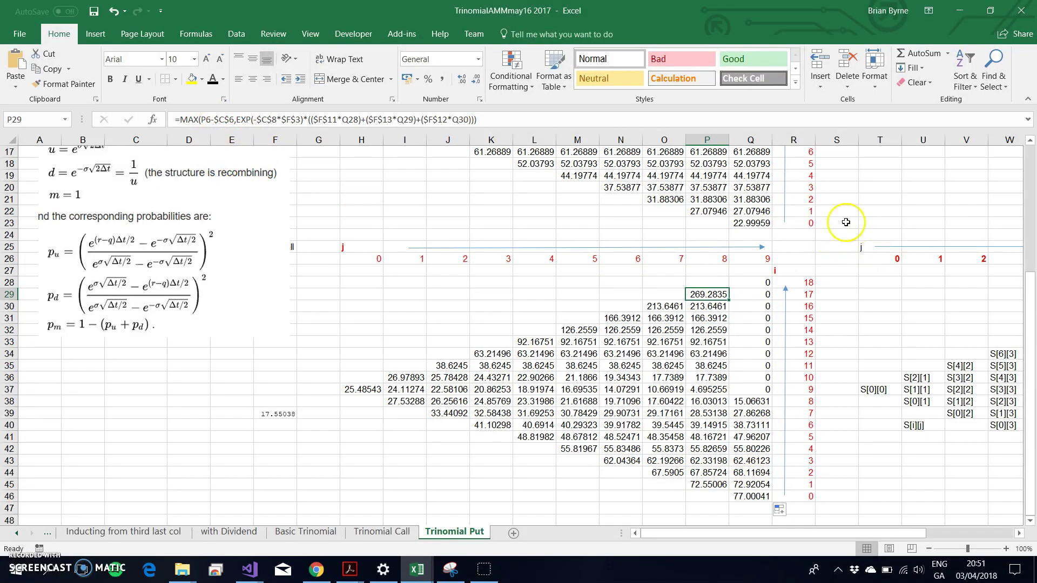
Step: Change P29's early-exercise term from P6-$C$6 to $C$6-P6, so the node shows 0
scroll(851, 192, up, 5)
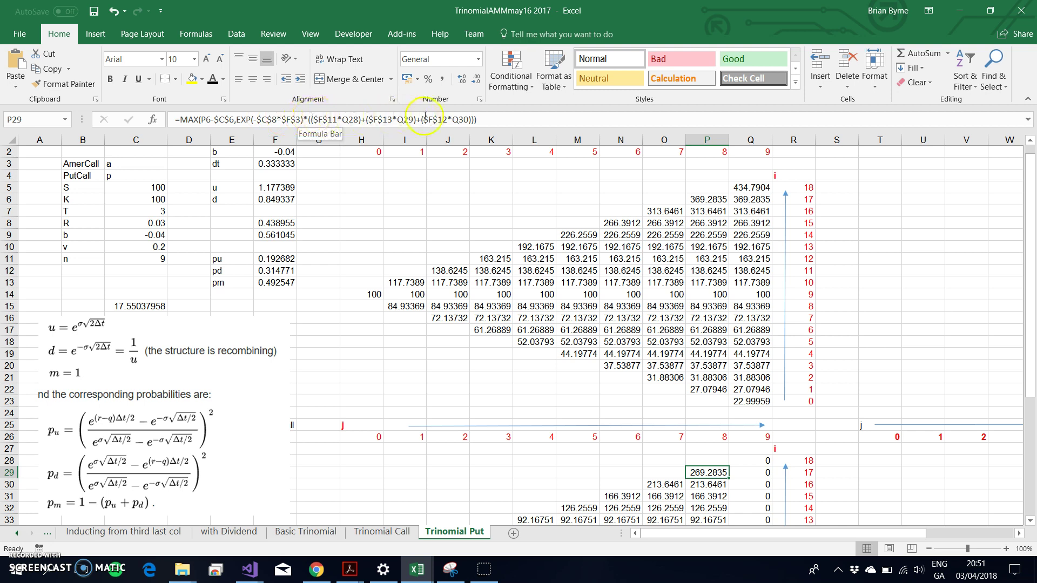
click(215, 120)
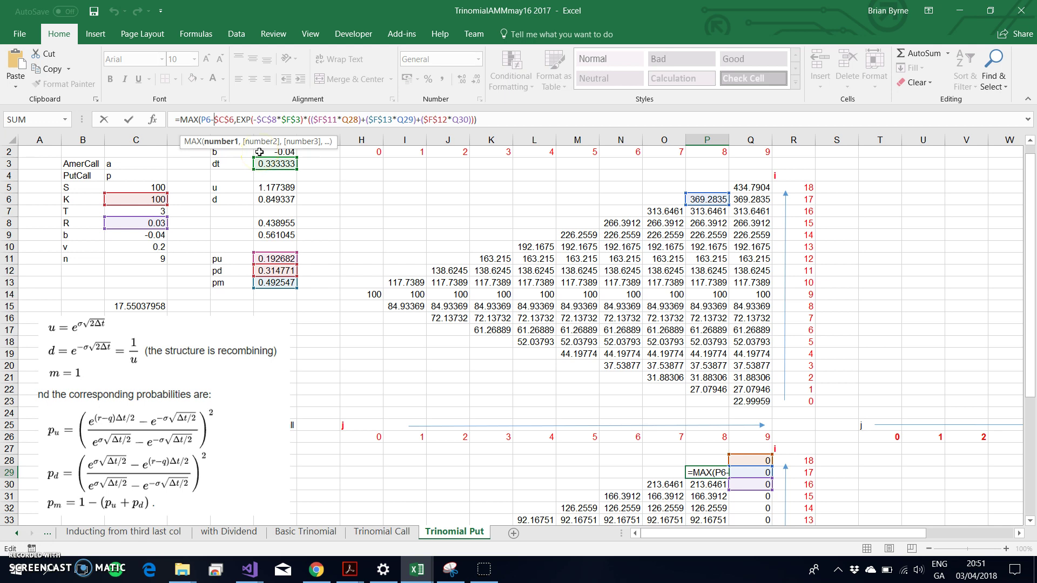
key(BackSpace)
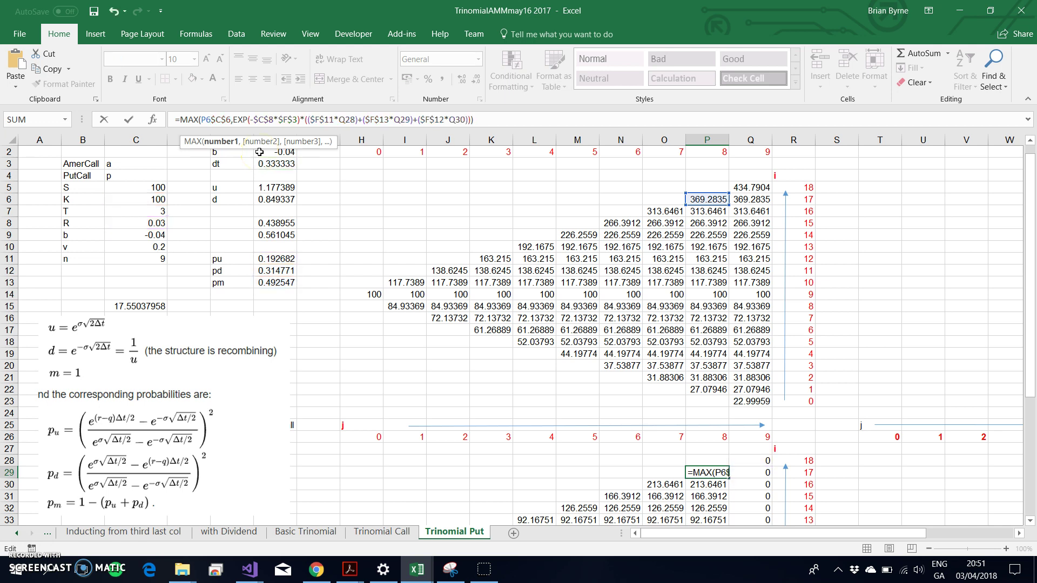
key(BackSpace)
key(BackSpace)
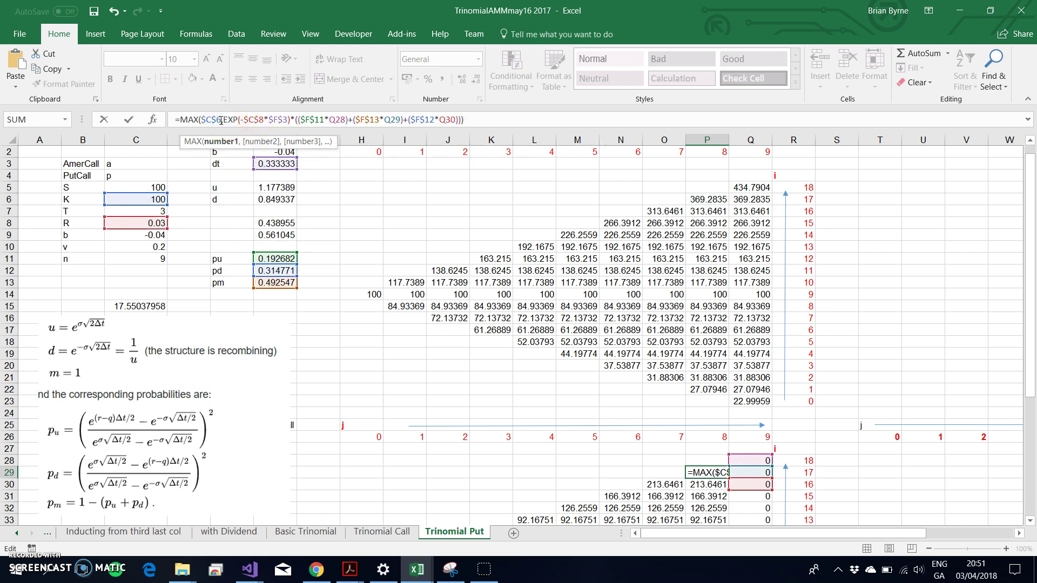
text(-,)
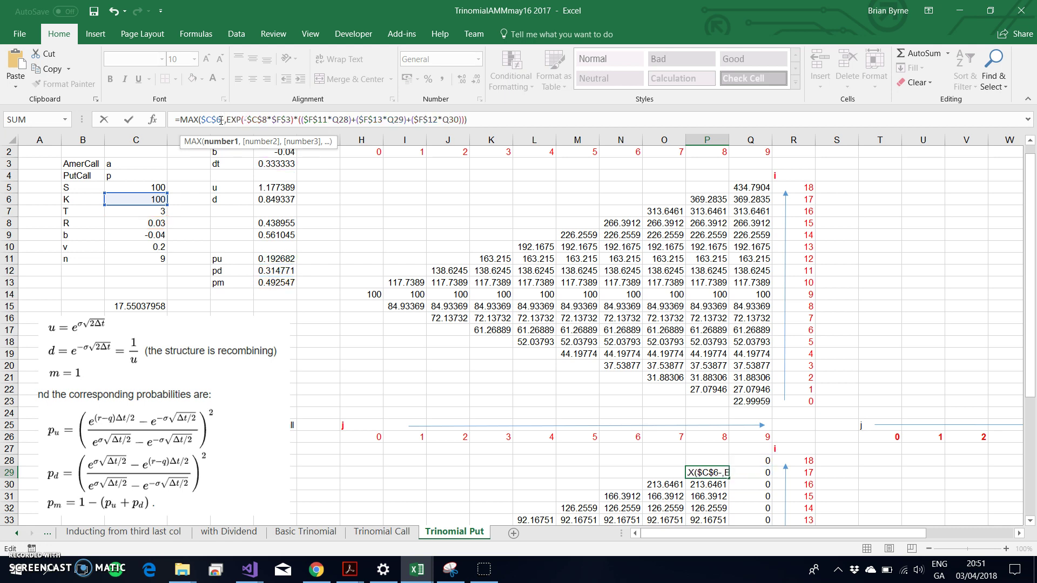
click(706, 199)
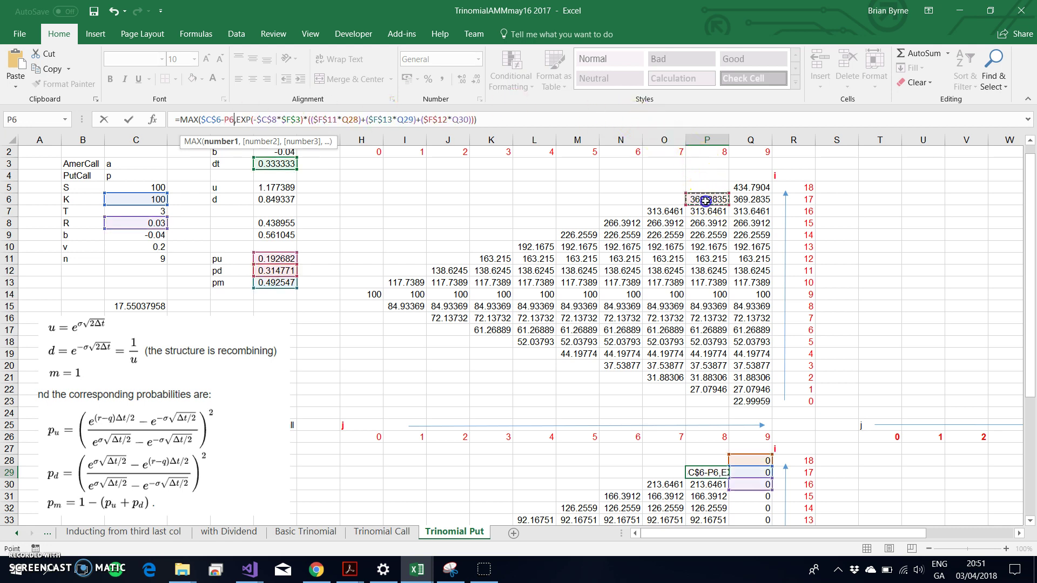
key(Return)
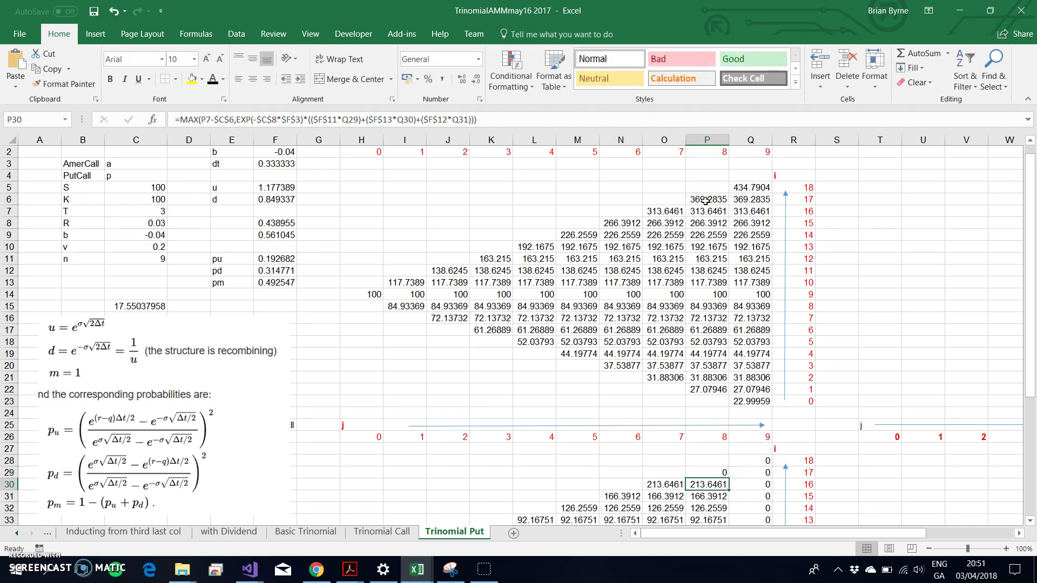
scroll(934, 371, down, 4)
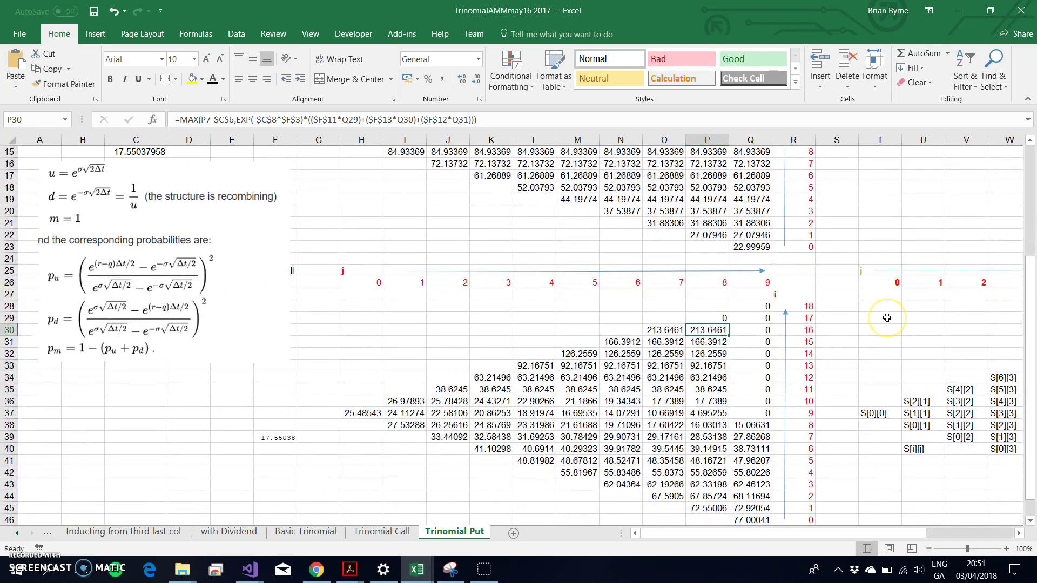
scroll(887, 317, down, 1)
click(712, 272)
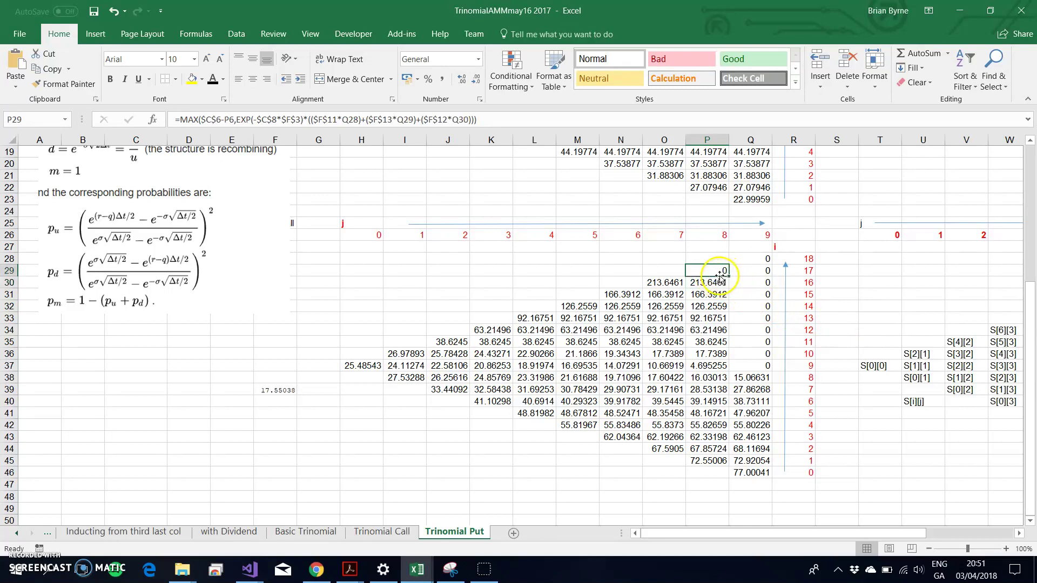
Step: Copy P29's put recursion formula down column P and left into O44
drag(728, 276, 734, 466)
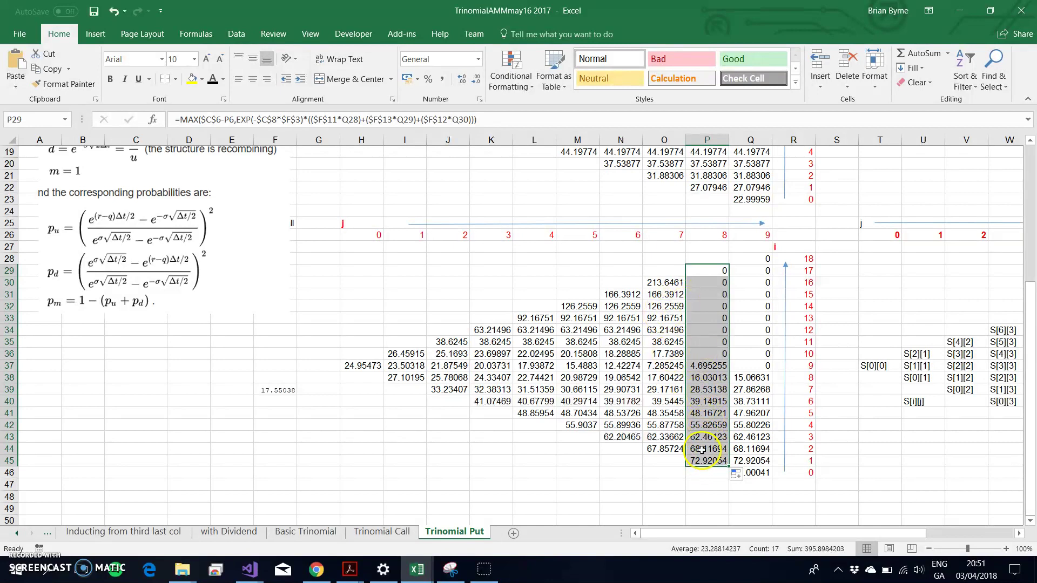
click(701, 449)
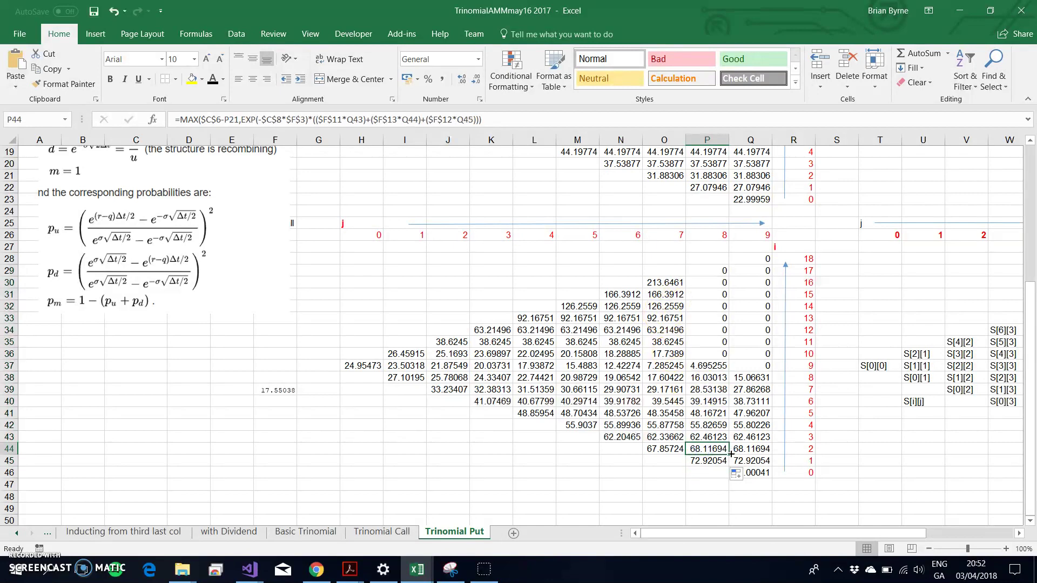
drag(731, 454, 655, 271)
click(664, 448)
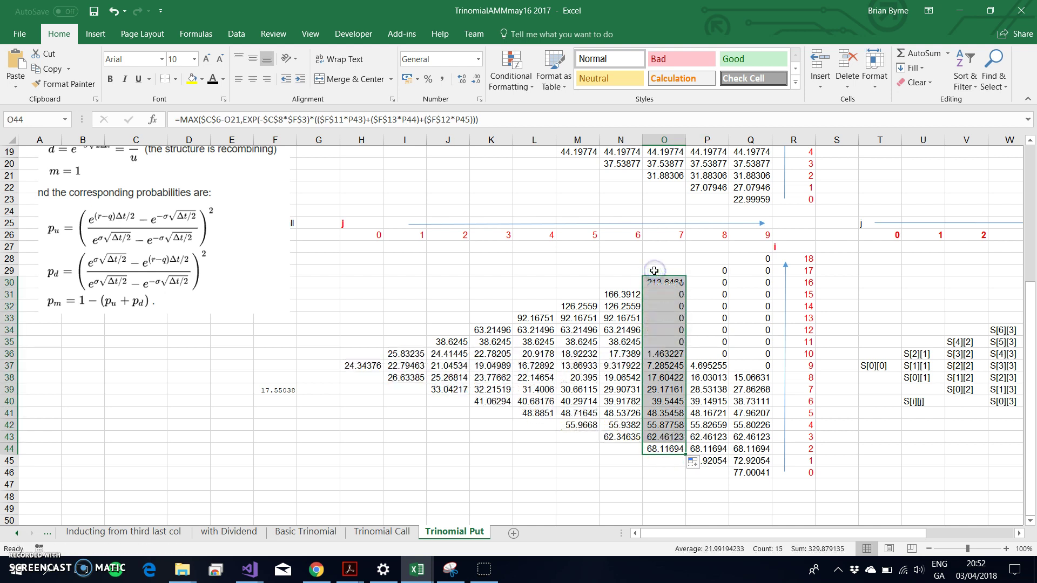
Step: Extend the recursion into column N down to row 43 and column M down to row 42
click(665, 293)
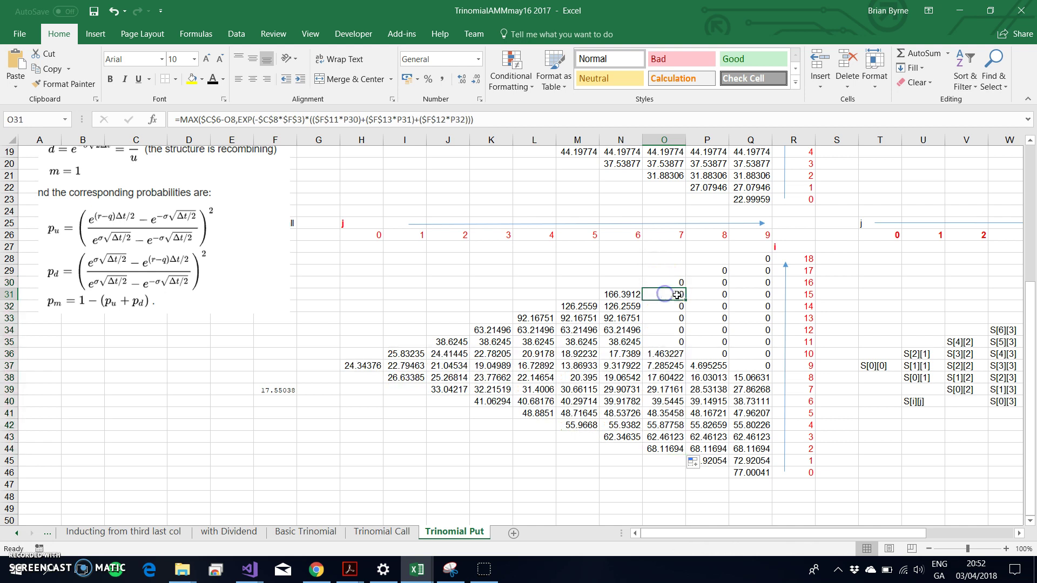
drag(684, 298, 621, 301)
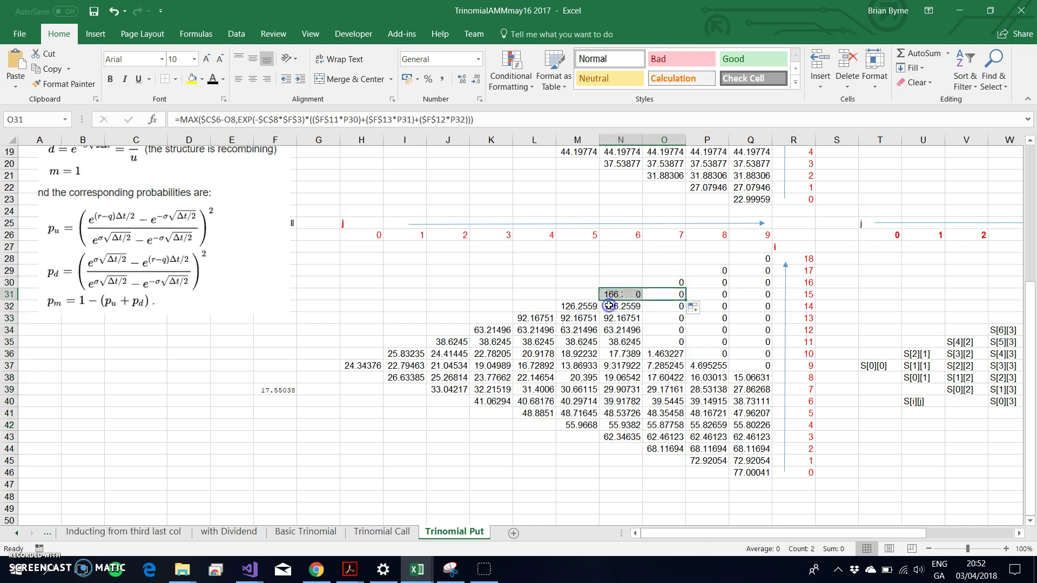
click(622, 295)
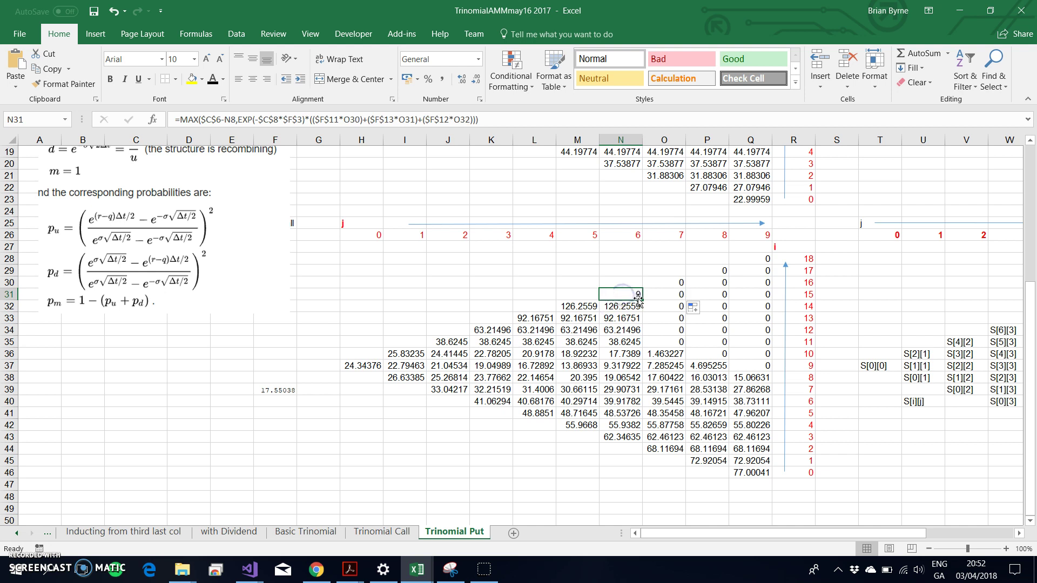
drag(643, 299, 637, 439)
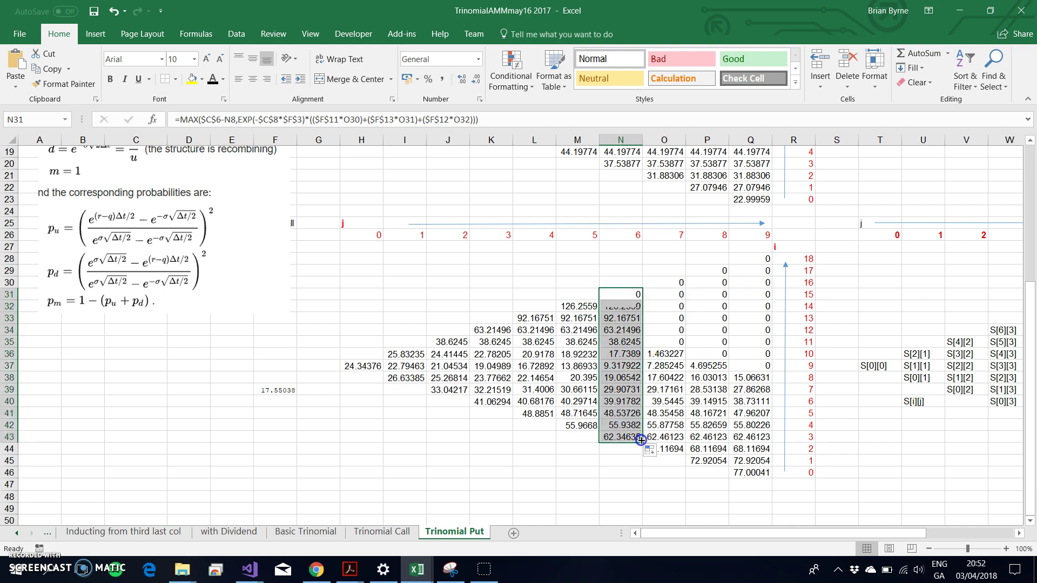
click(622, 308)
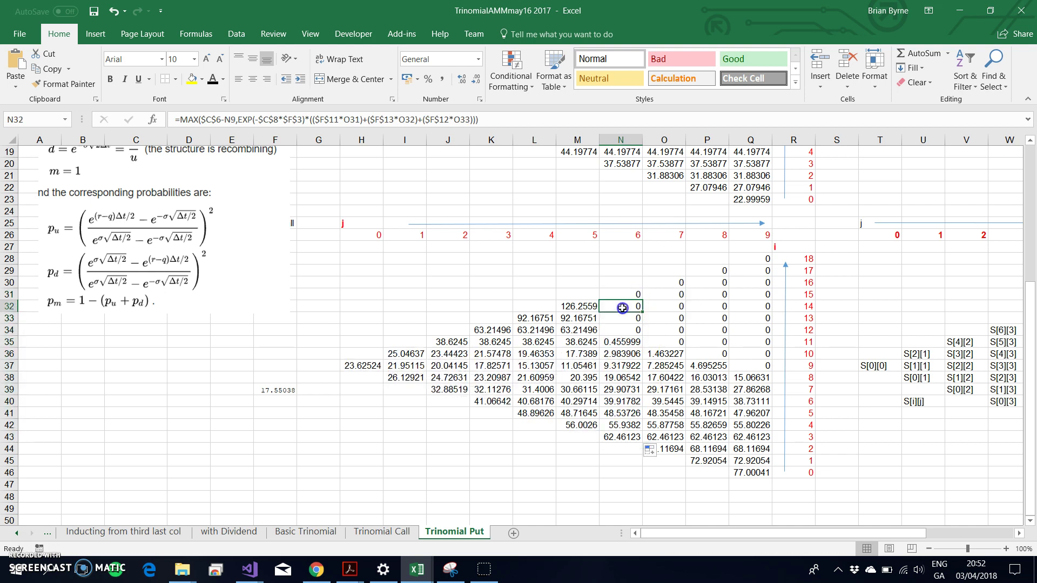
drag(643, 312, 600, 312)
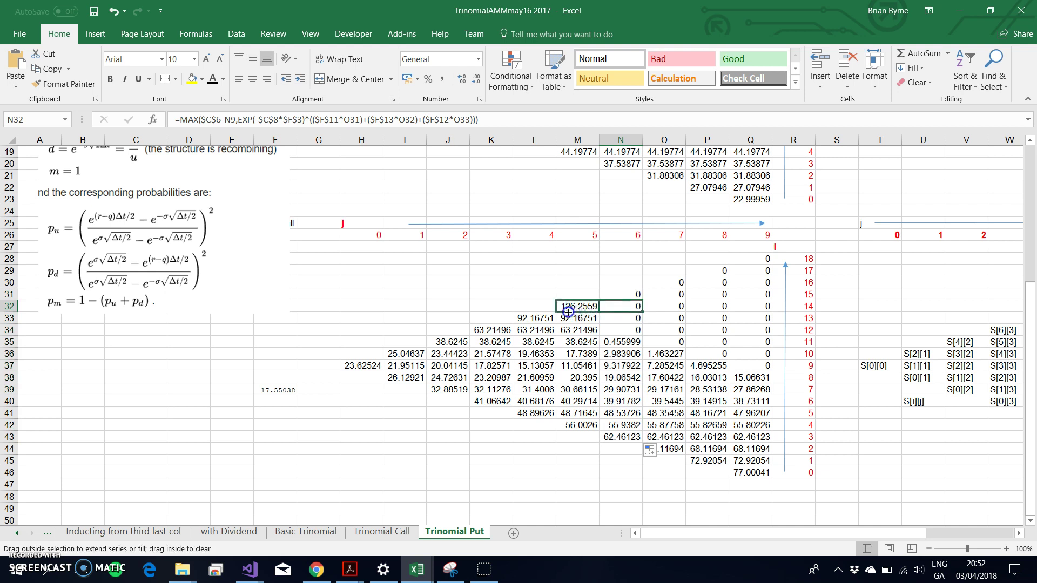
drag(568, 312, 567, 312)
click(573, 305)
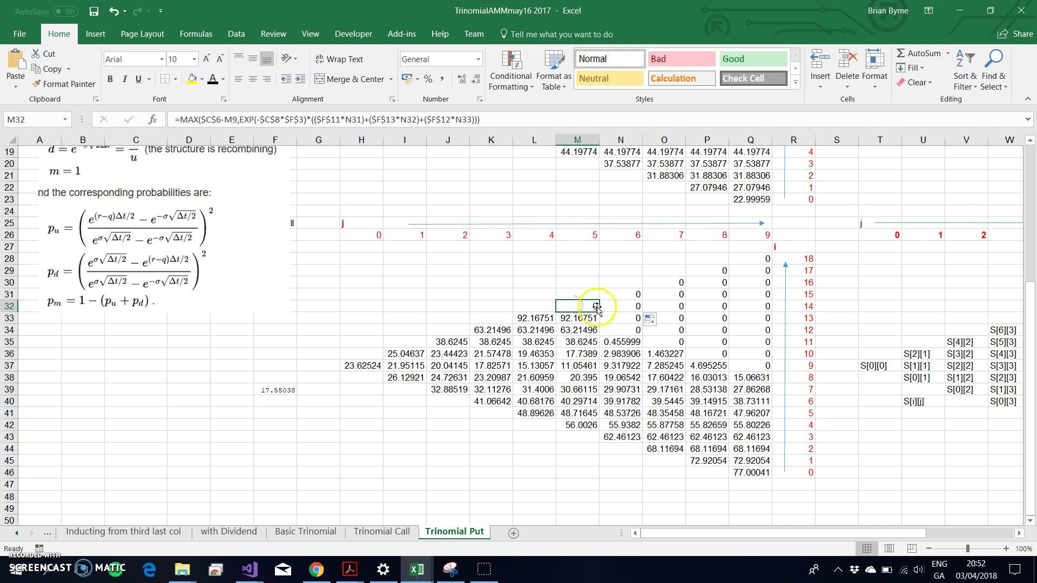
drag(598, 309, 606, 430)
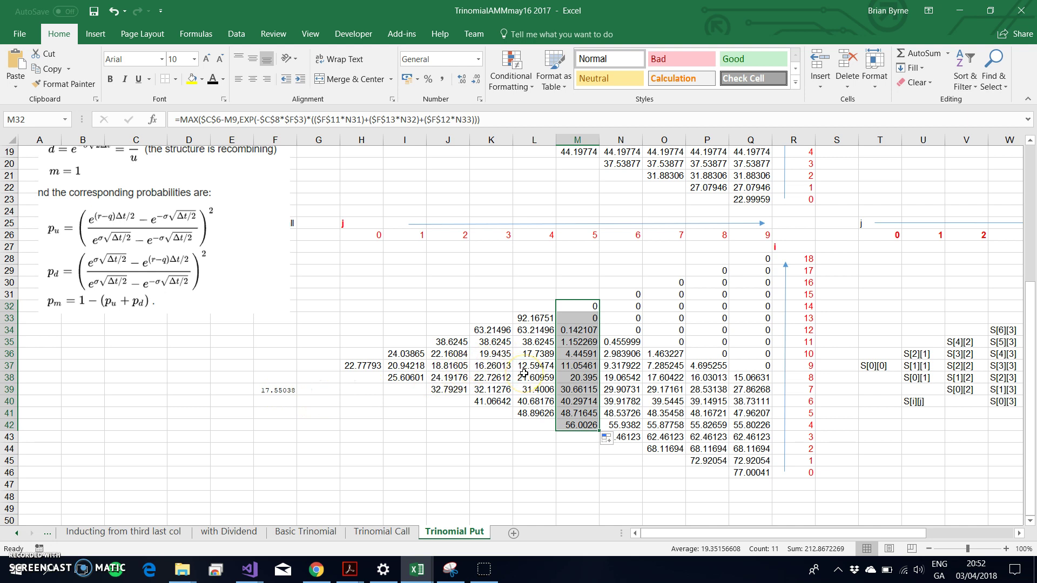
Step: Extend the recursion into column L down to row 41 and column K down to row 40
click(592, 321)
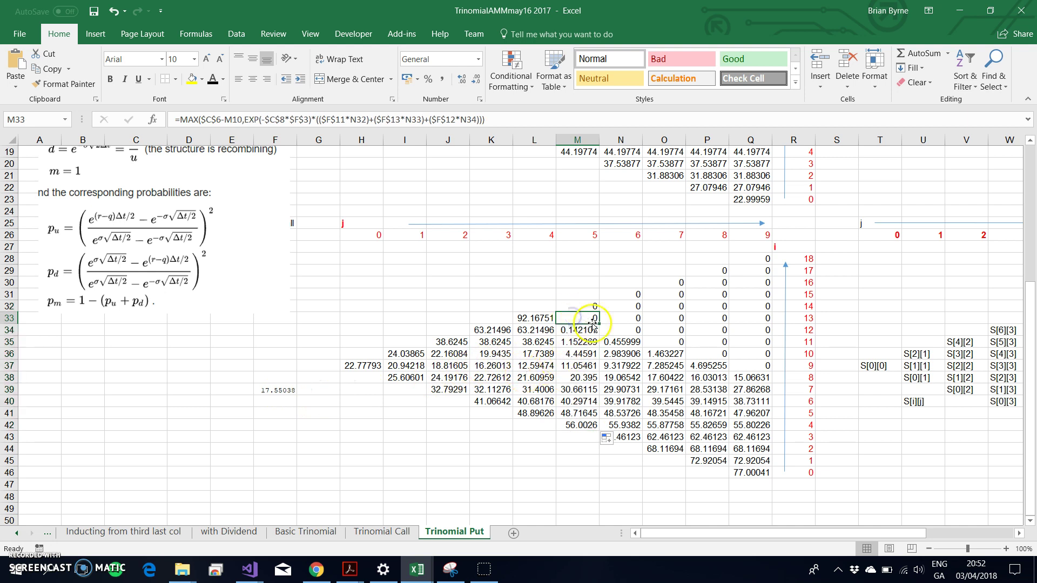
drag(598, 323, 523, 327)
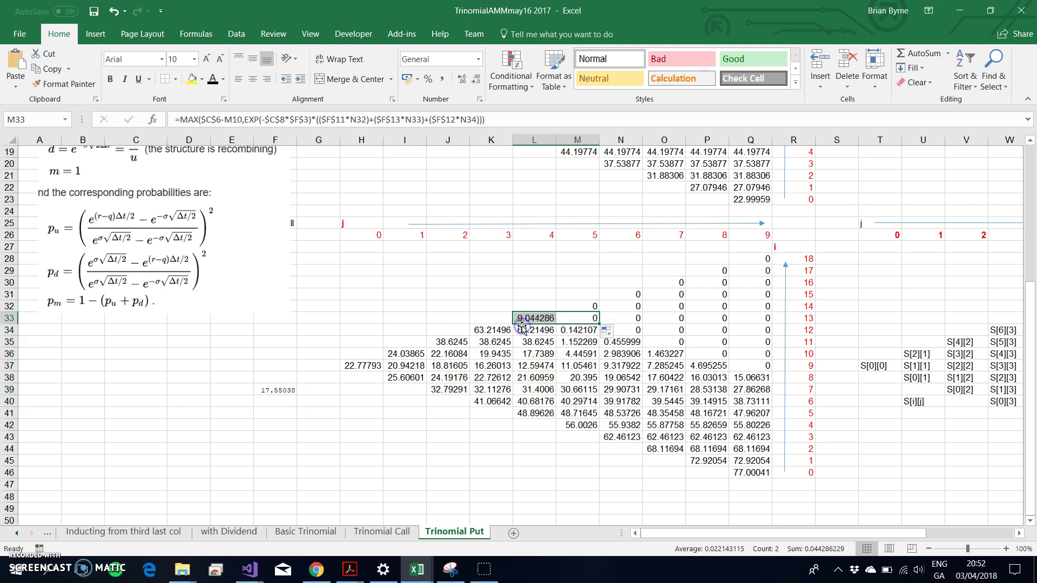
click(532, 317)
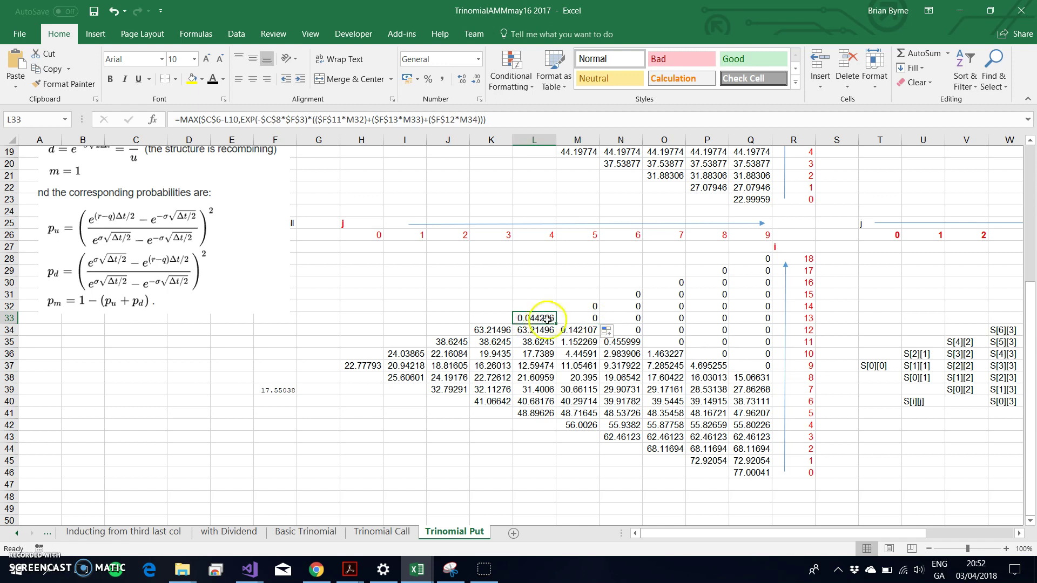
drag(556, 323, 554, 419)
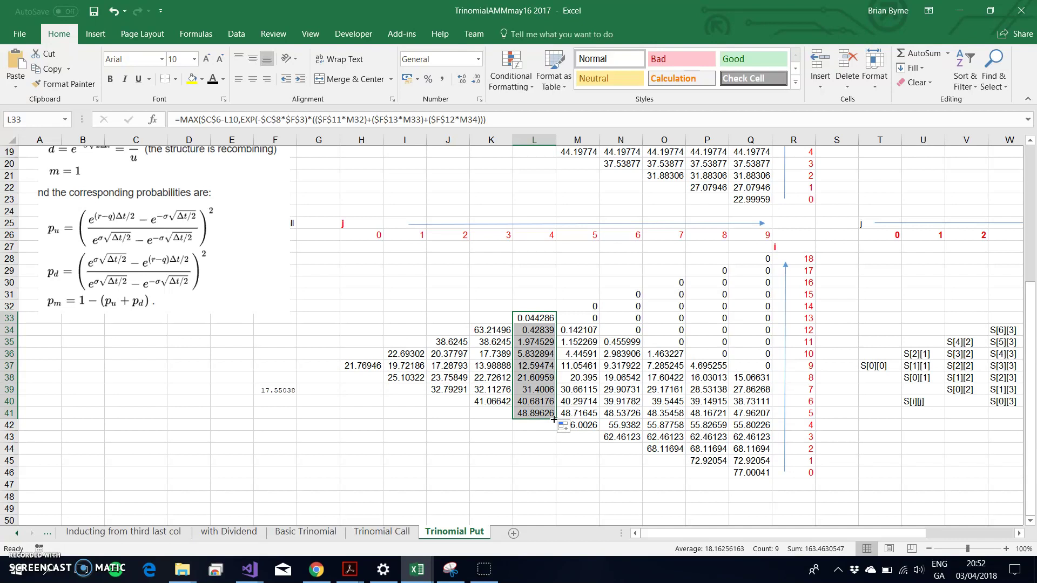
click(582, 318)
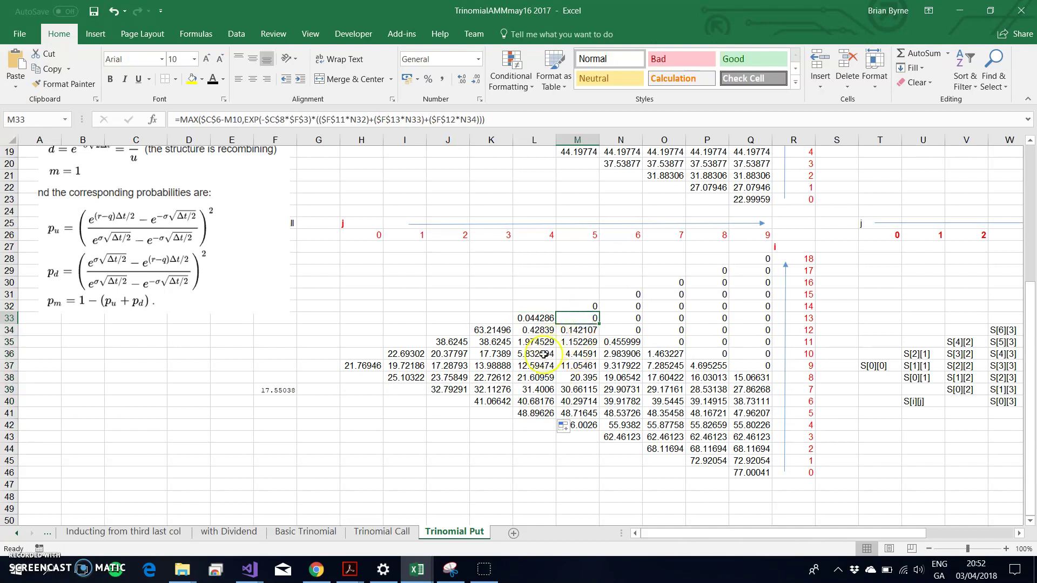
click(519, 329)
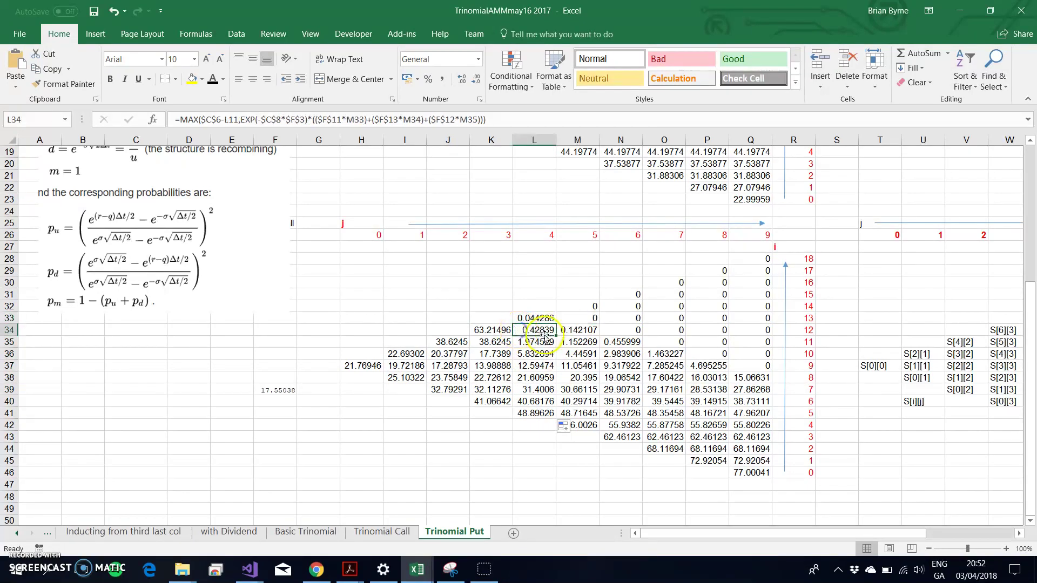
drag(555, 335, 479, 330)
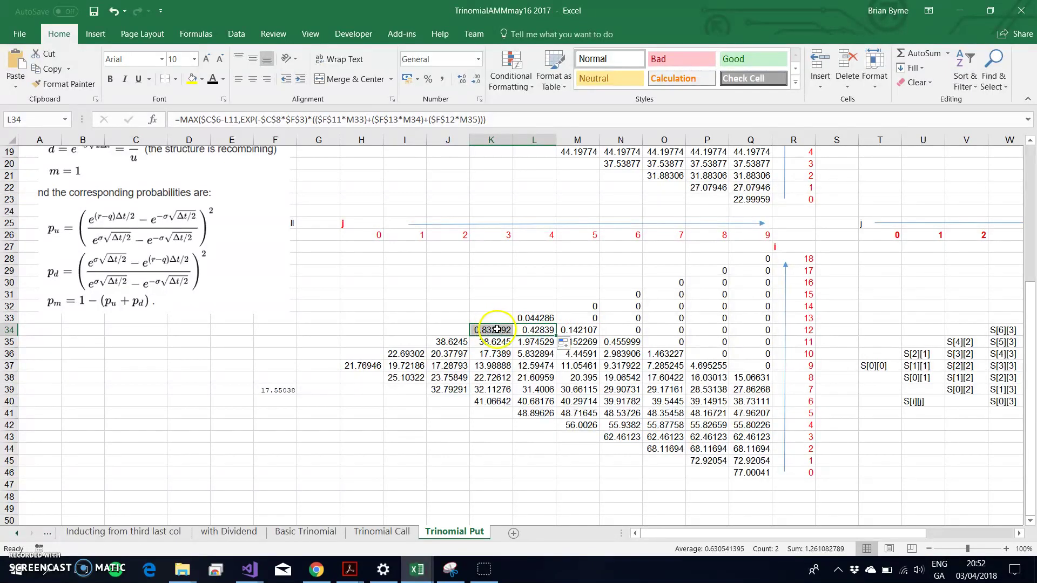
click(497, 330)
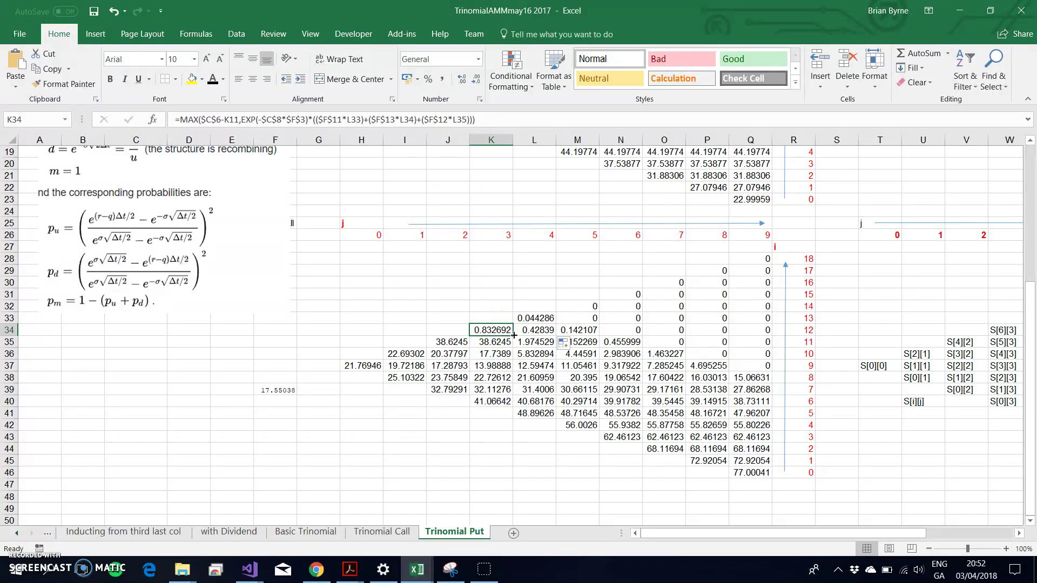
drag(514, 335, 513, 407)
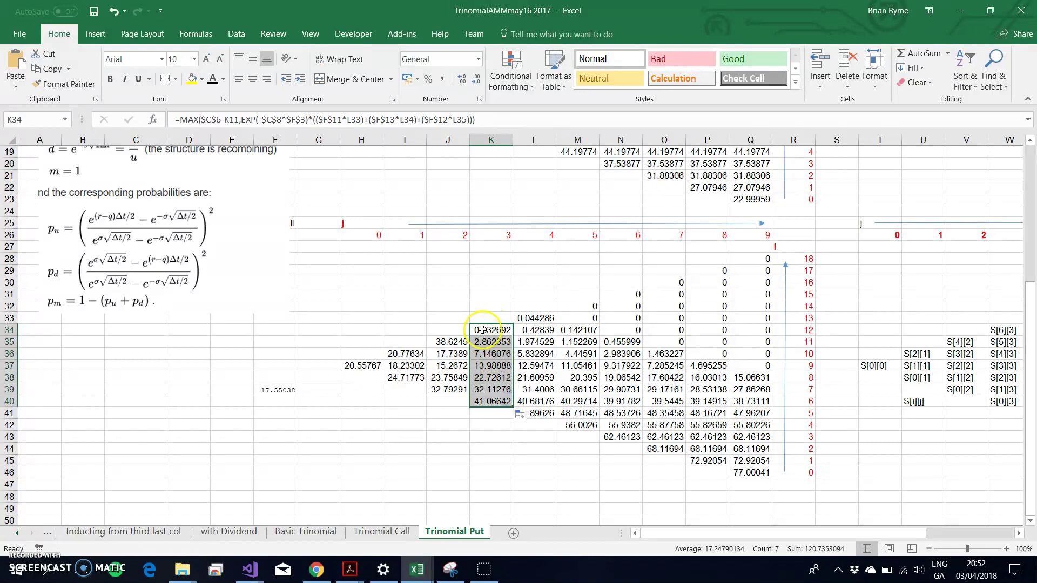
scroll(417, 273, up, 3)
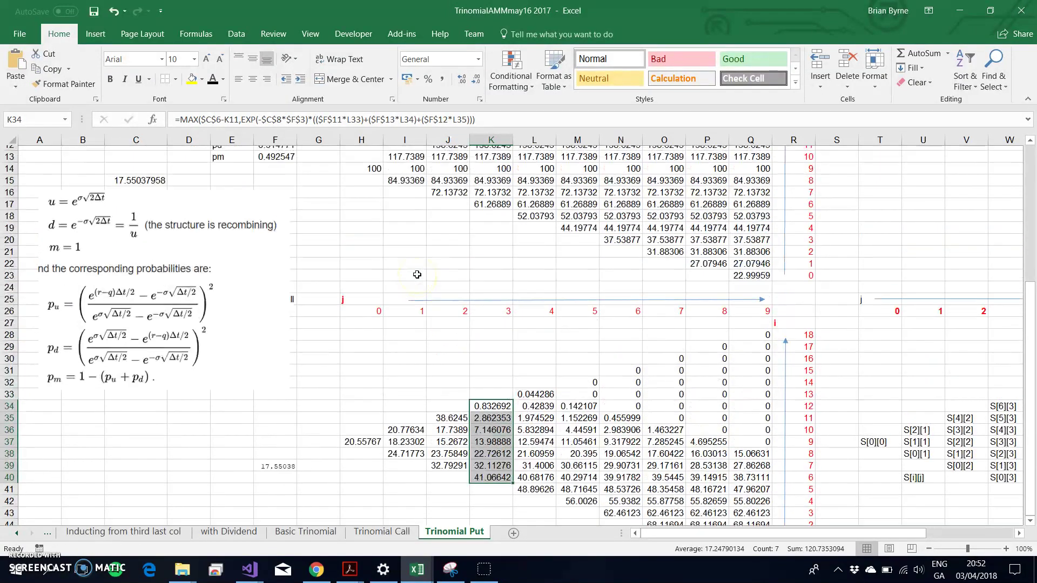
scroll(417, 274, down, 1)
scroll(417, 274, up, 2)
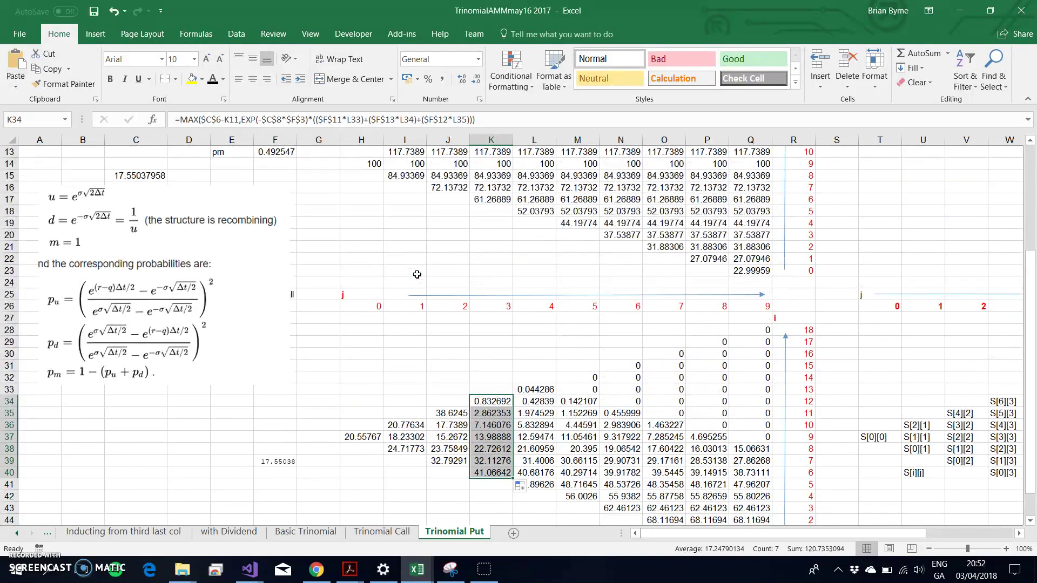
click(489, 401)
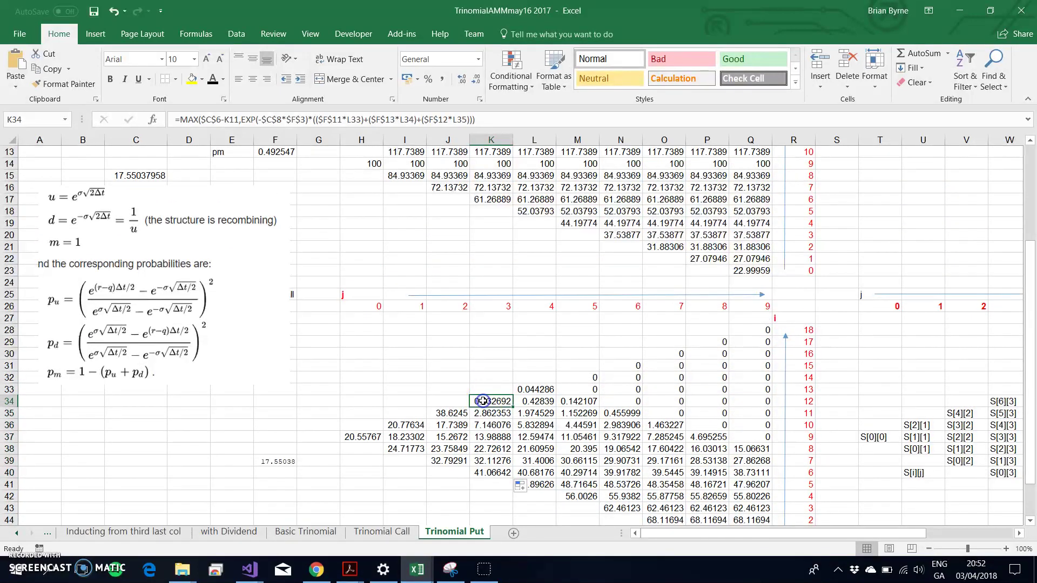
click(371, 122)
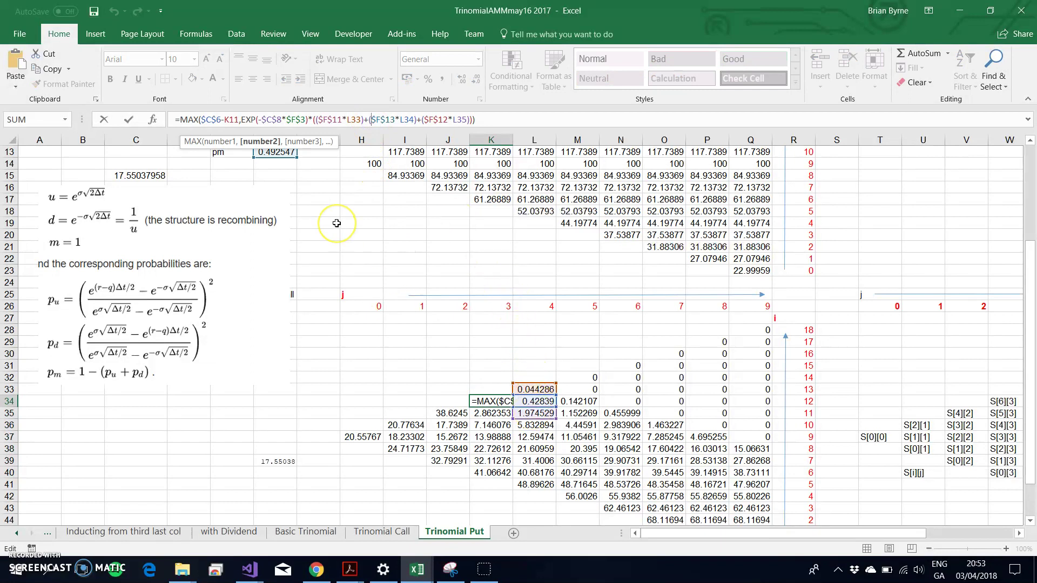
scroll(335, 224, up, 2)
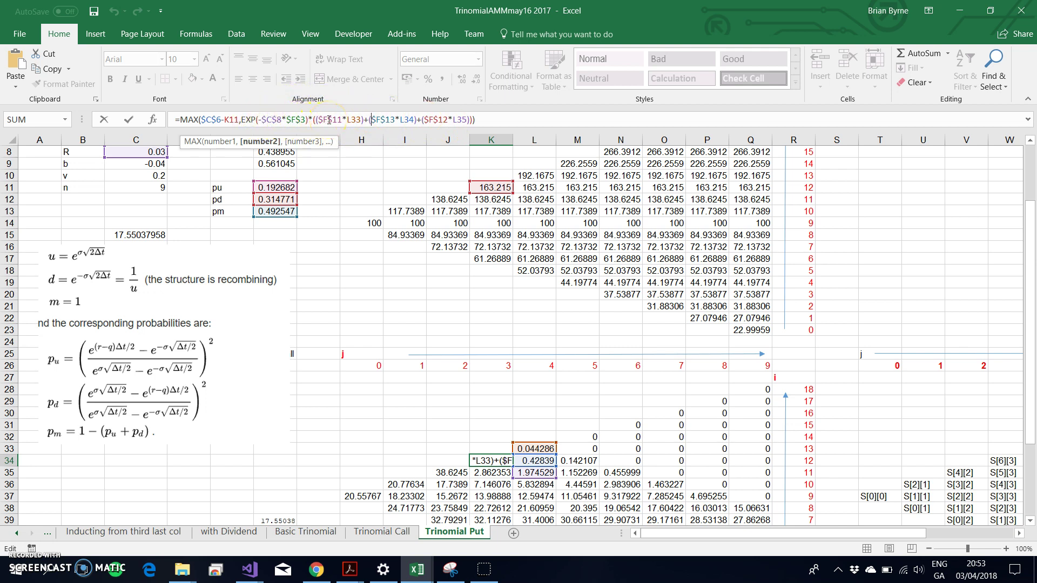
click(369, 120)
click(538, 459)
key(Return)
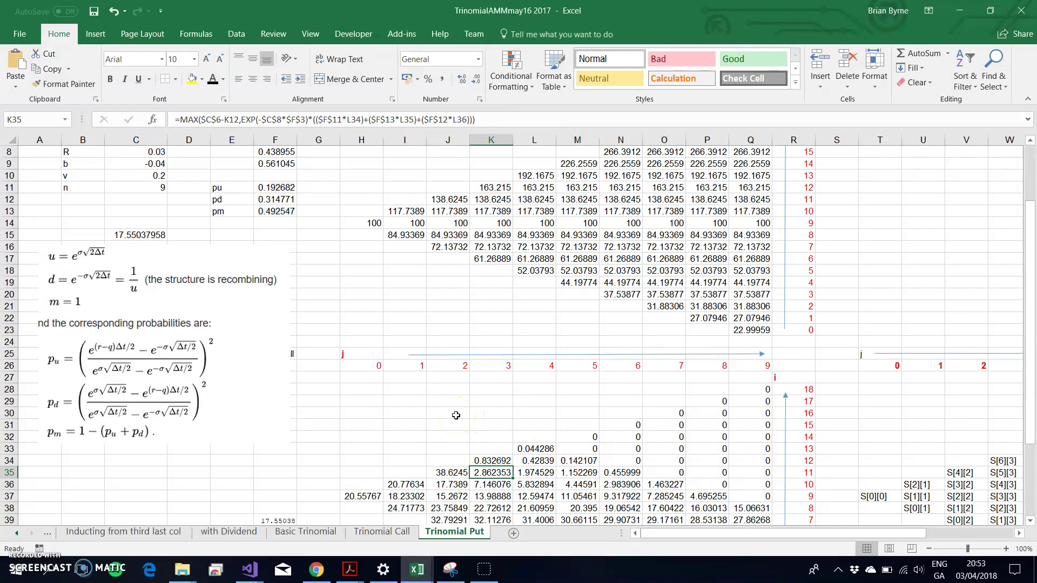
Step: Refill K34:K40 and extend the recursion into column J down to row 39
click(487, 461)
scroll(464, 413, down, 3)
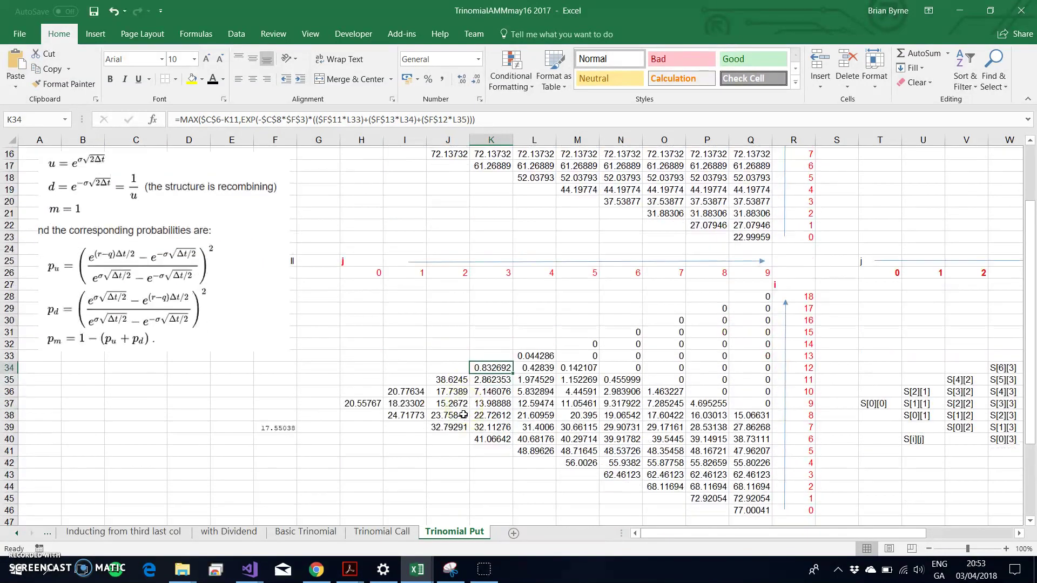
drag(513, 371, 506, 441)
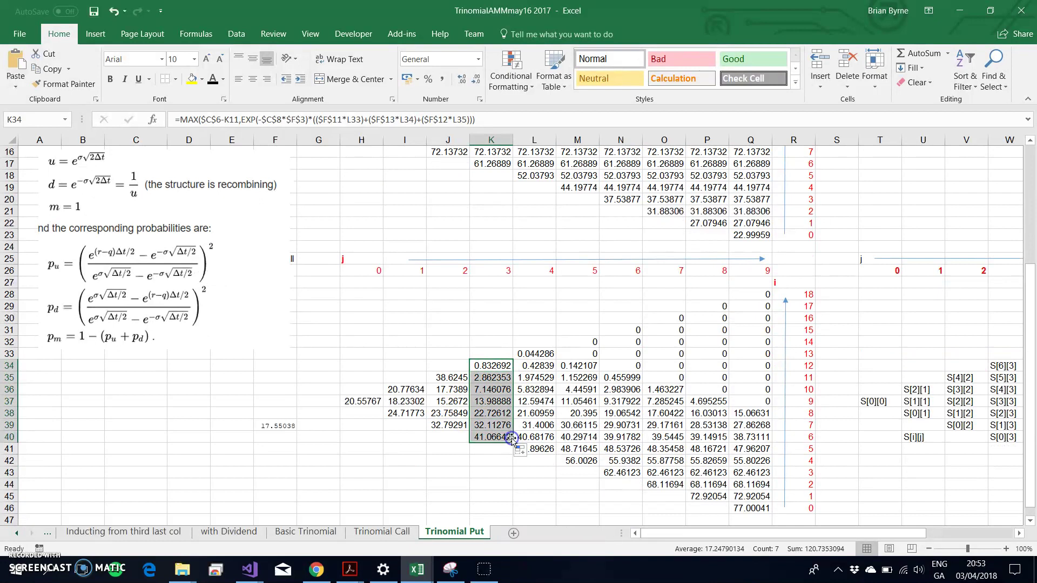
click(475, 379)
drag(512, 382, 438, 383)
click(446, 378)
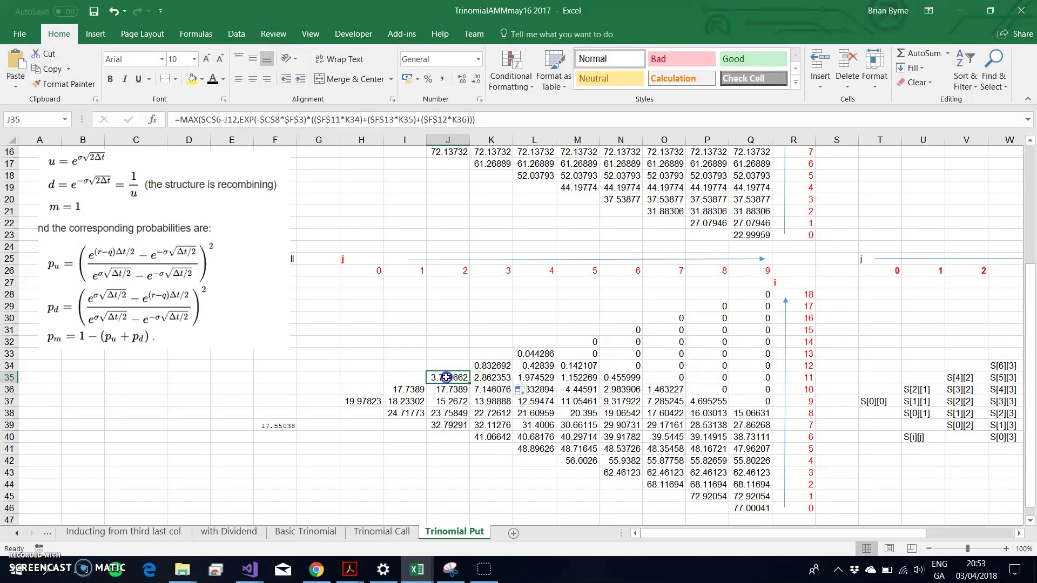
drag(470, 384, 469, 427)
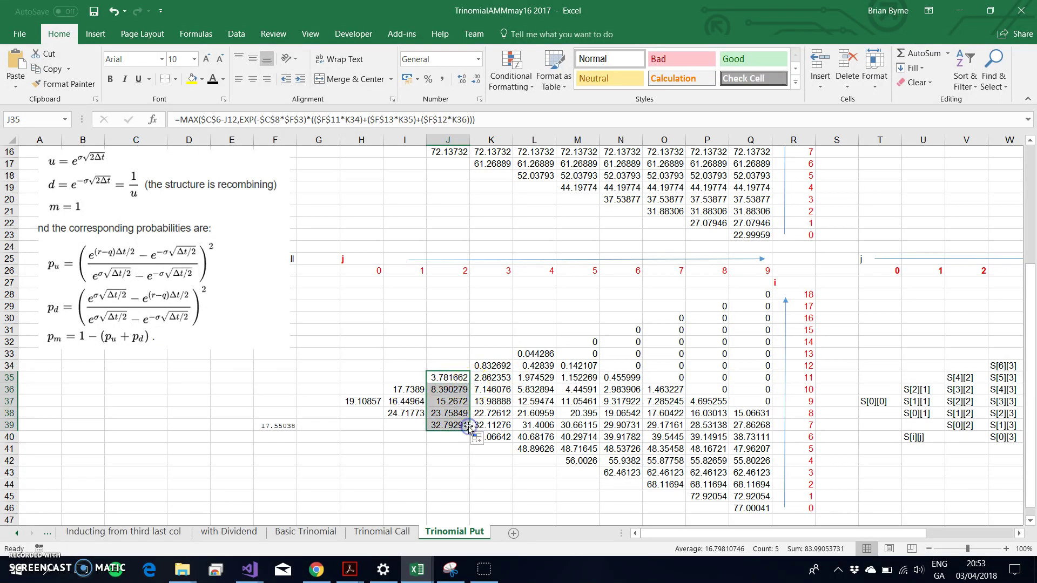
Step: Fill column I to row 38 and the root H37, showing 17.55038 like F39
click(445, 387)
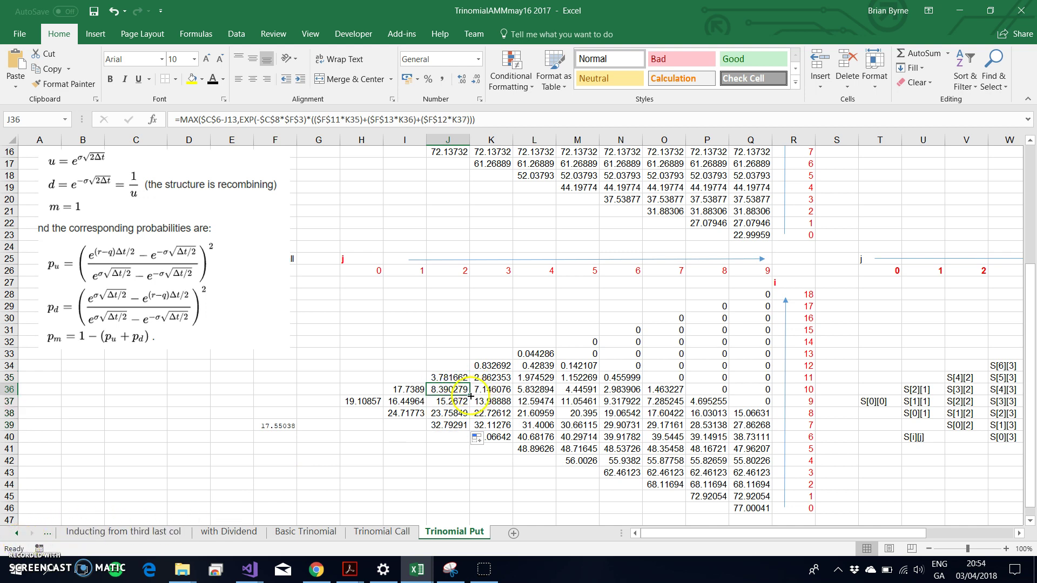
drag(470, 397, 391, 406)
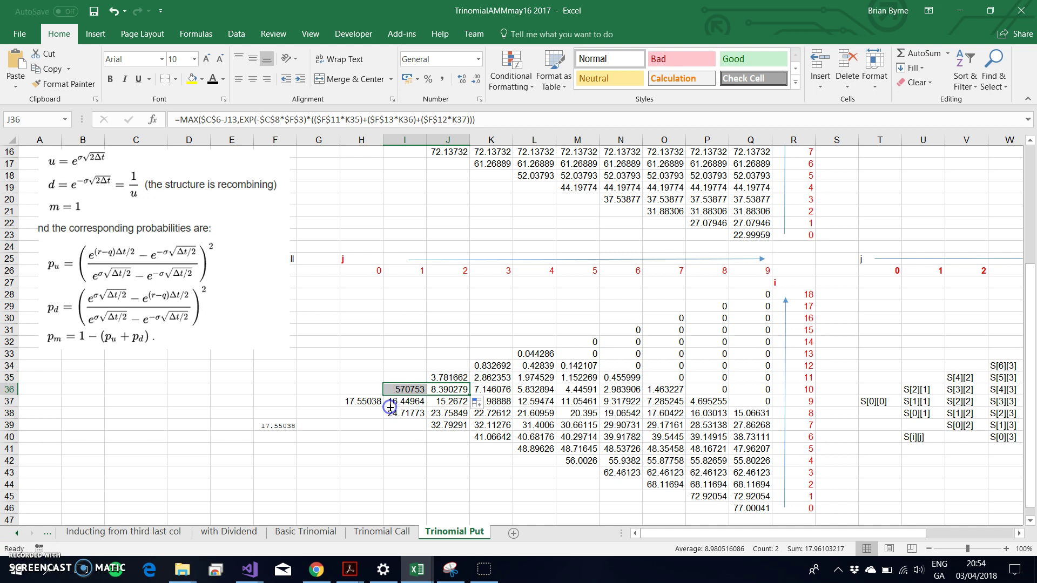
click(410, 389)
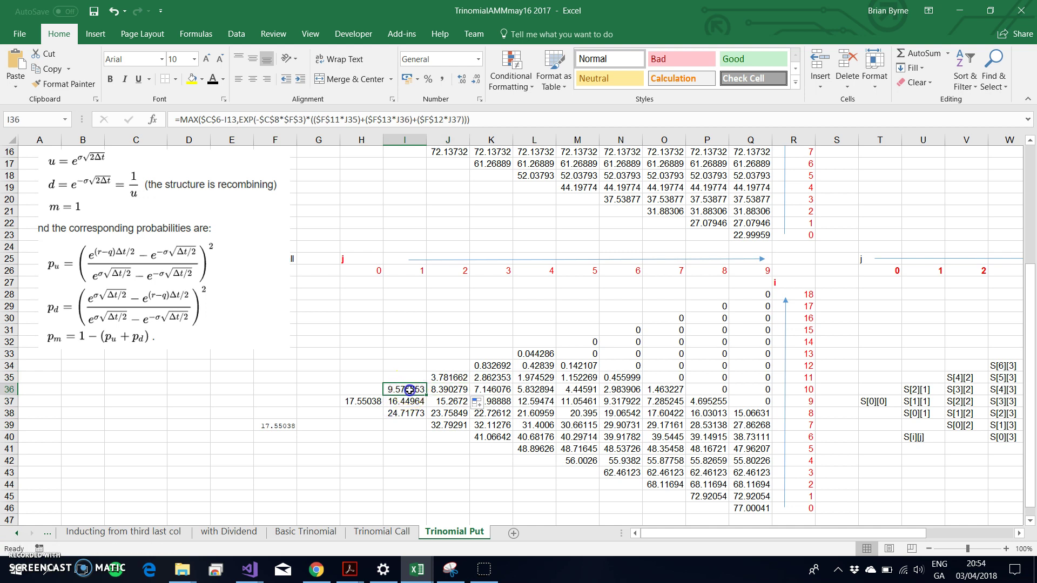
drag(428, 397, 427, 417)
click(405, 403)
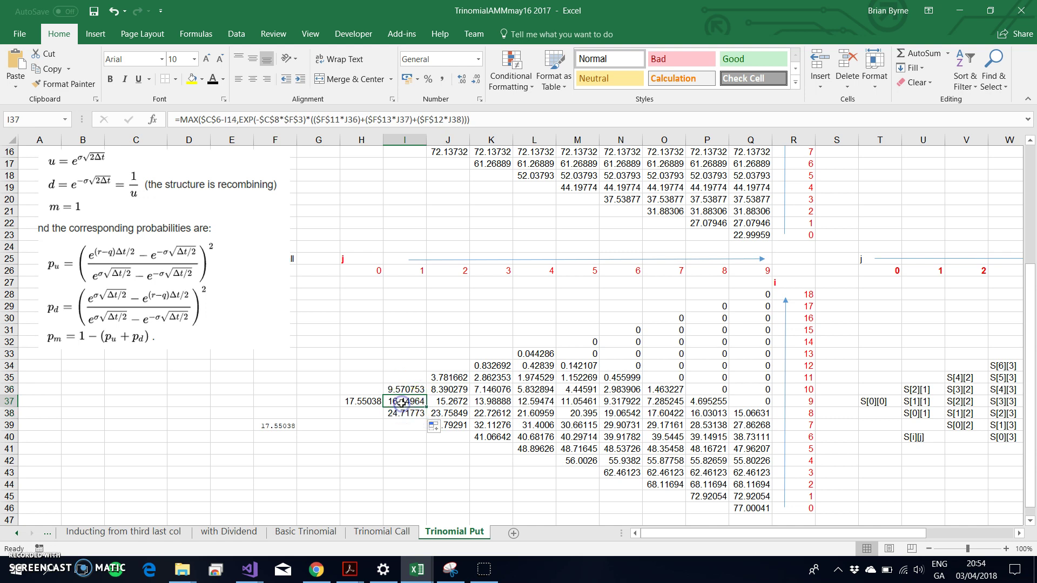
drag(408, 402, 354, 406)
click(367, 400)
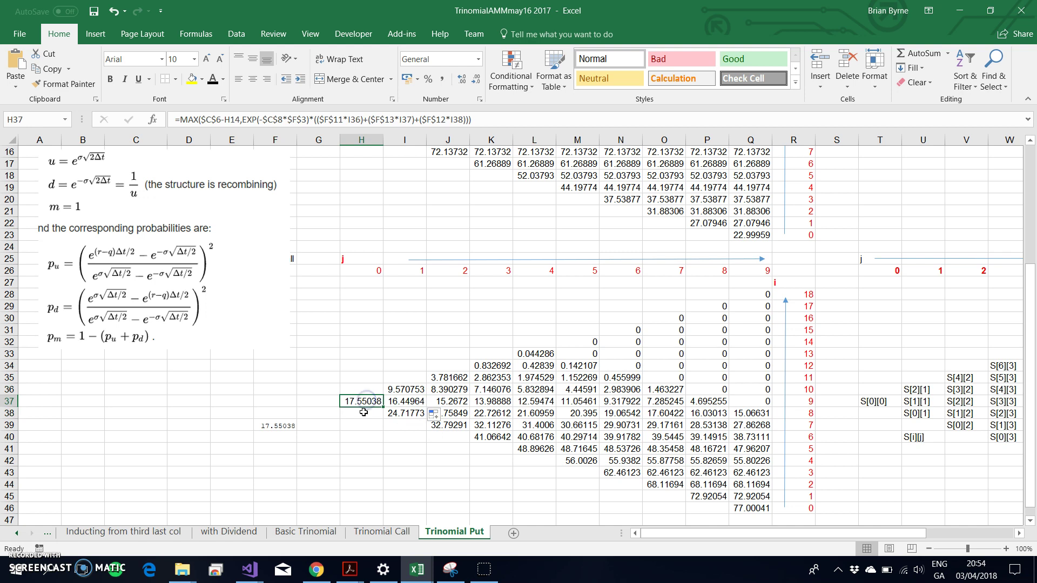
click(278, 425)
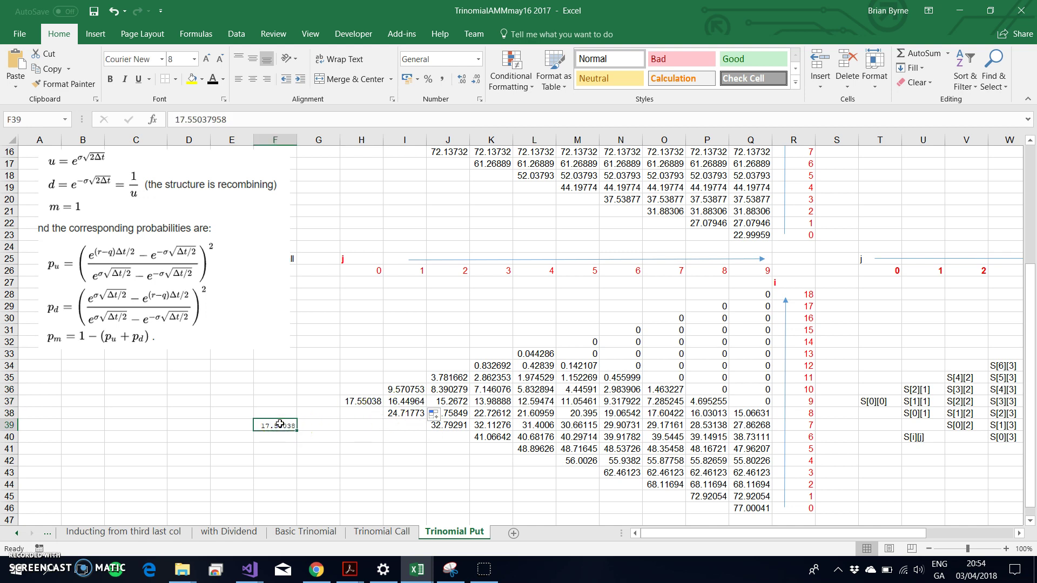
Step: Check the TrinomialTree result in C15, then return to OnlineGDB showing 17.55037958
click(272, 431)
scroll(277, 369, up, 4)
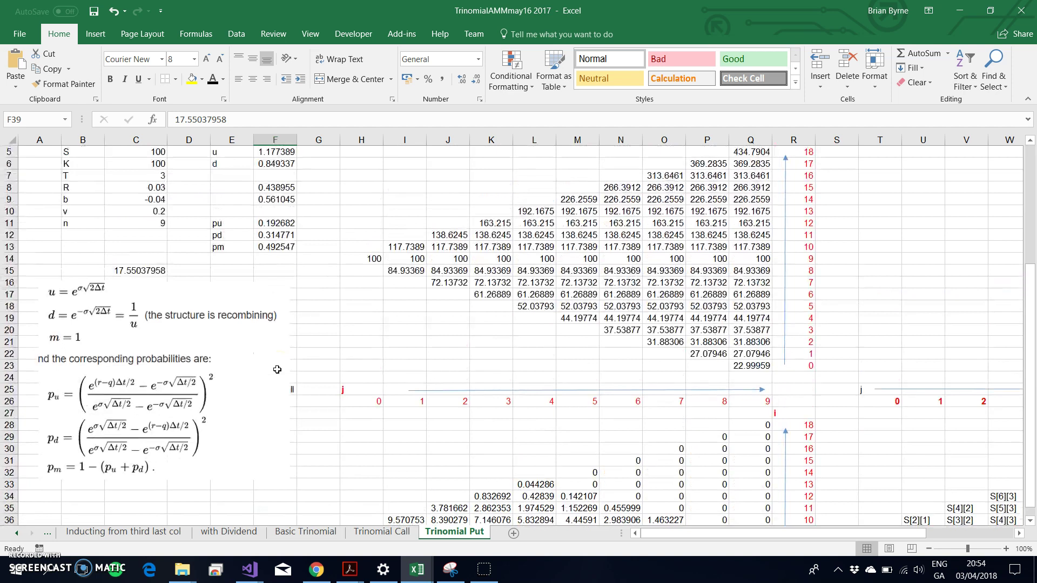
click(145, 269)
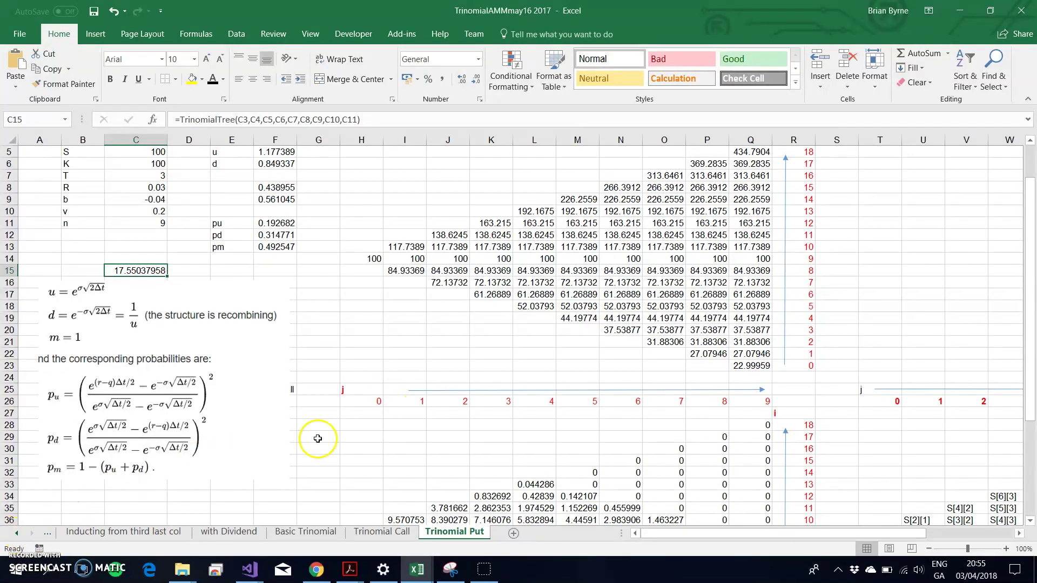
scroll(512, 421, down, 3)
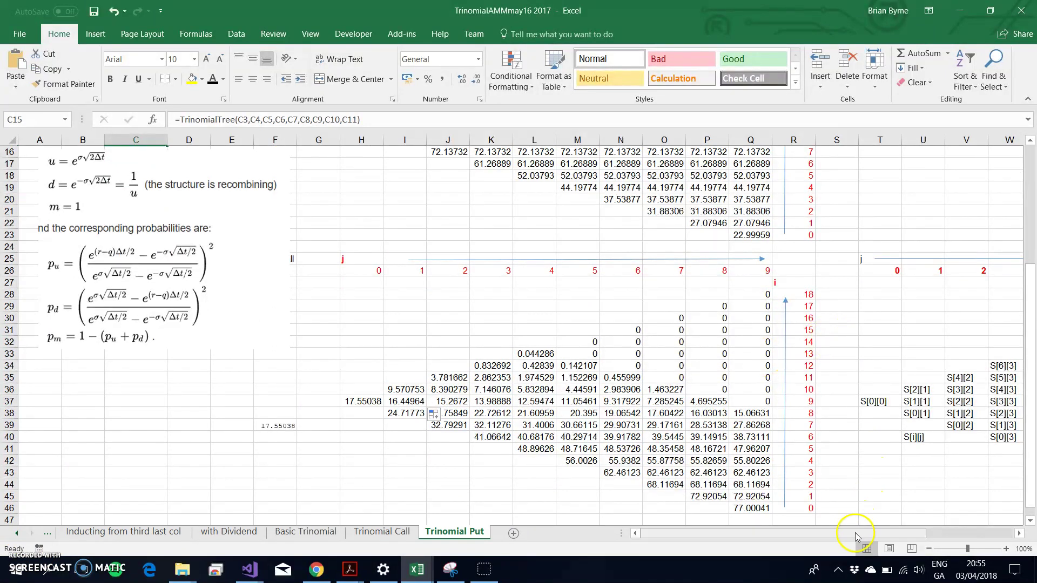
scroll(838, 336, up, 5)
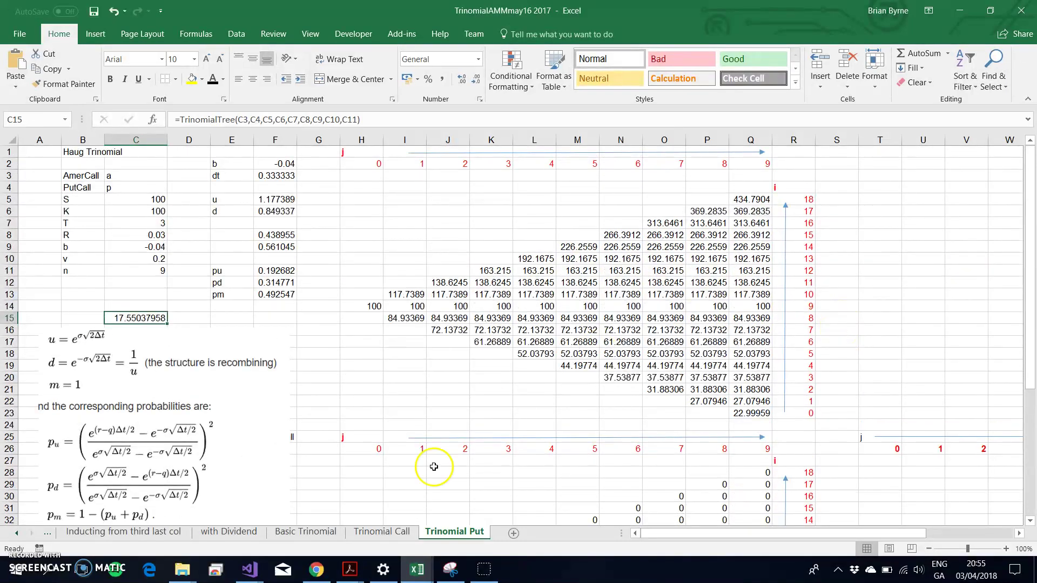
click(316, 569)
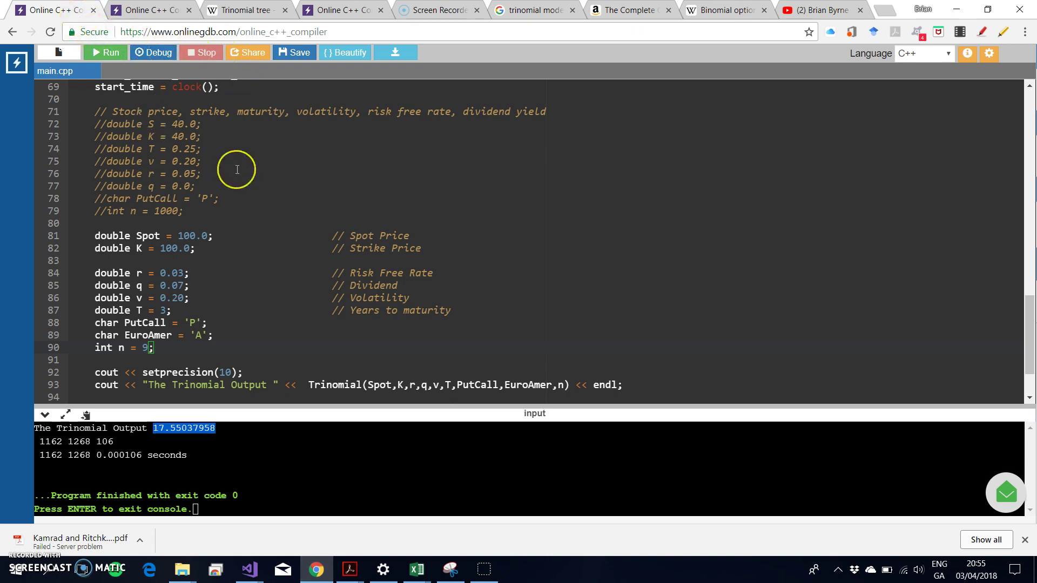
Step: Scroll through main.cpp's static tree code to the backward recursion, then bring up the Excel windows
scroll(237, 169, up, 10)
scroll(238, 169, up, 6)
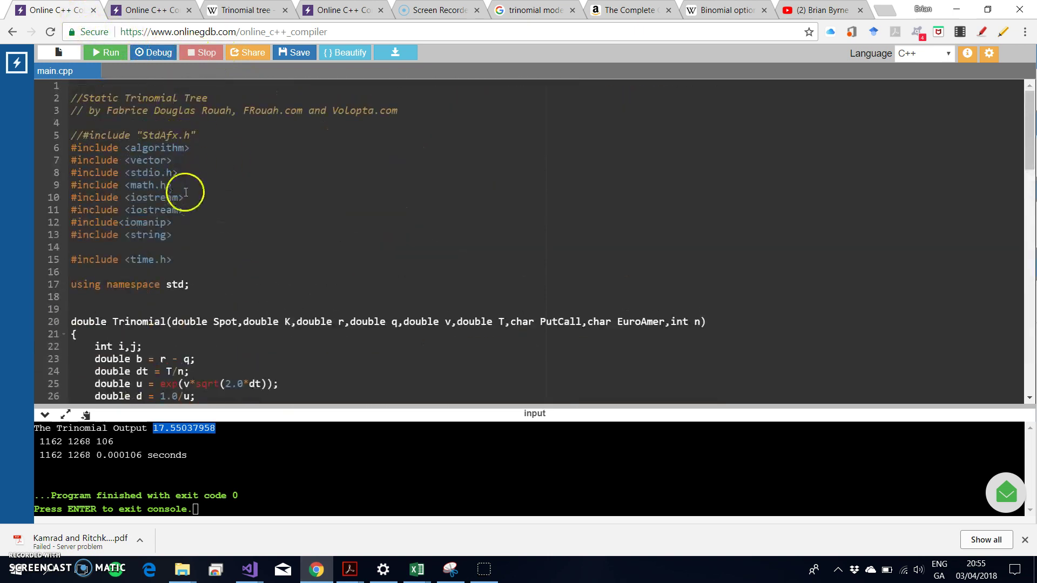
scroll(187, 198, down, 1)
scroll(187, 202, down, 5)
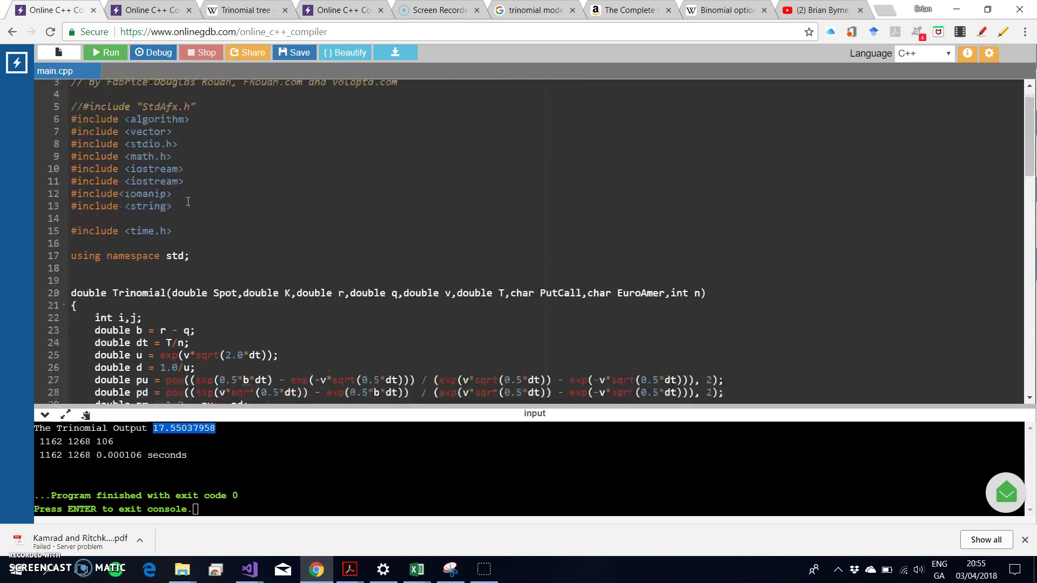
scroll(187, 201, down, 3)
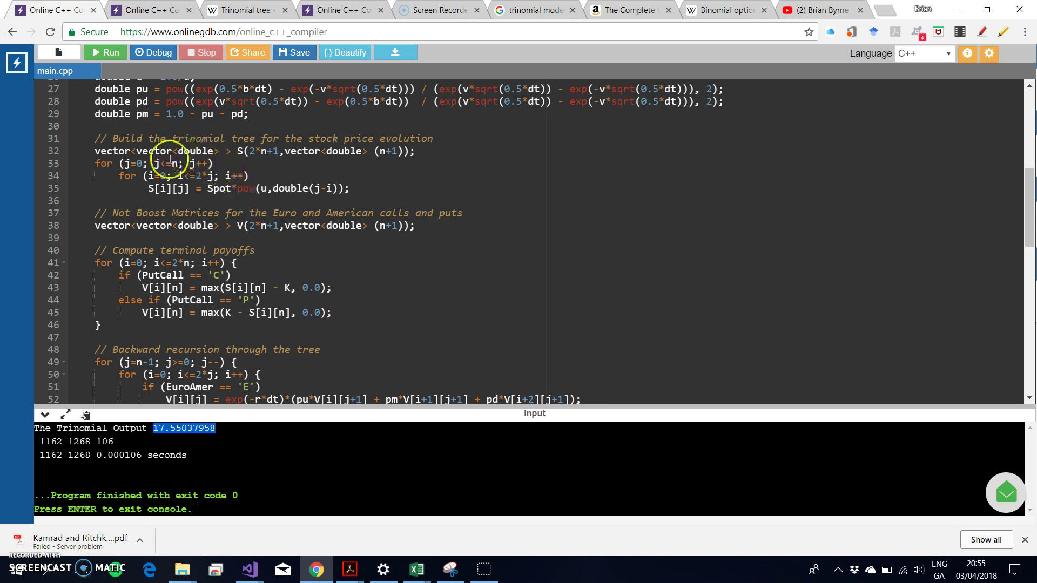
click(416, 569)
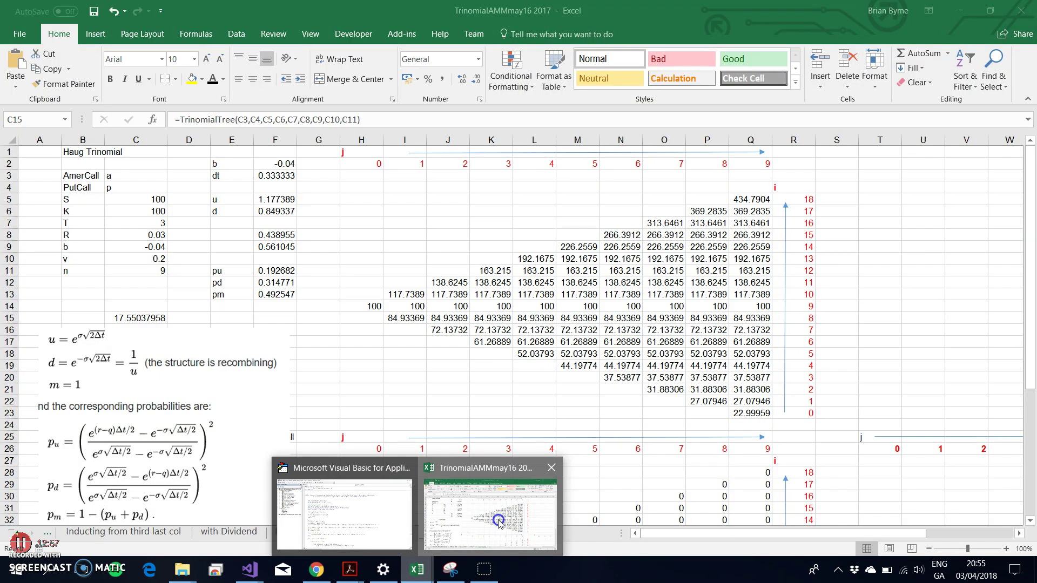
Step: Bring the Trinomial workbook forward, review the put tree's 17.55038 root, then go back to OnlineGDB
click(492, 521)
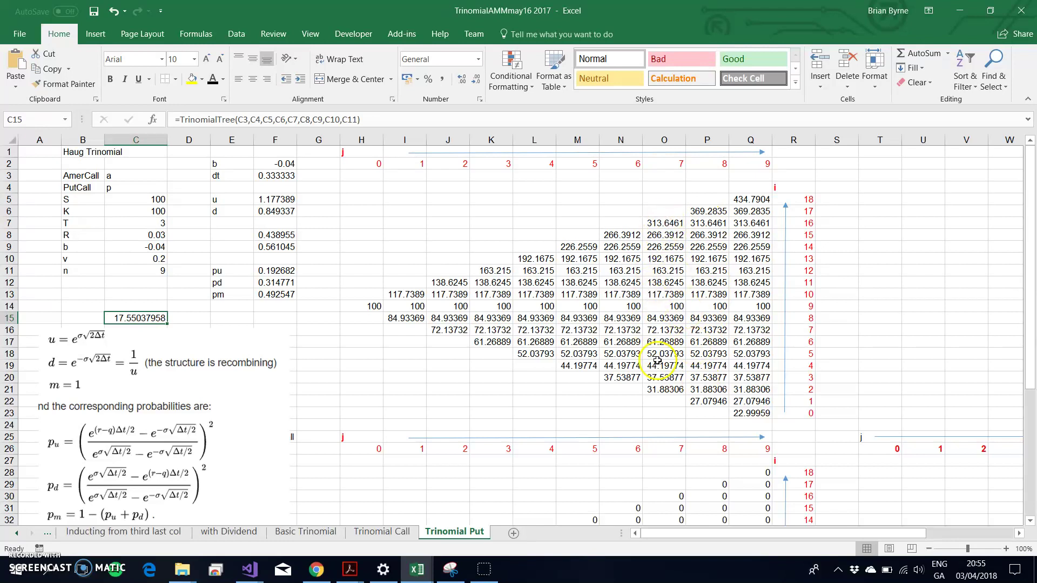
scroll(656, 389, down, 1)
scroll(656, 389, down, 2)
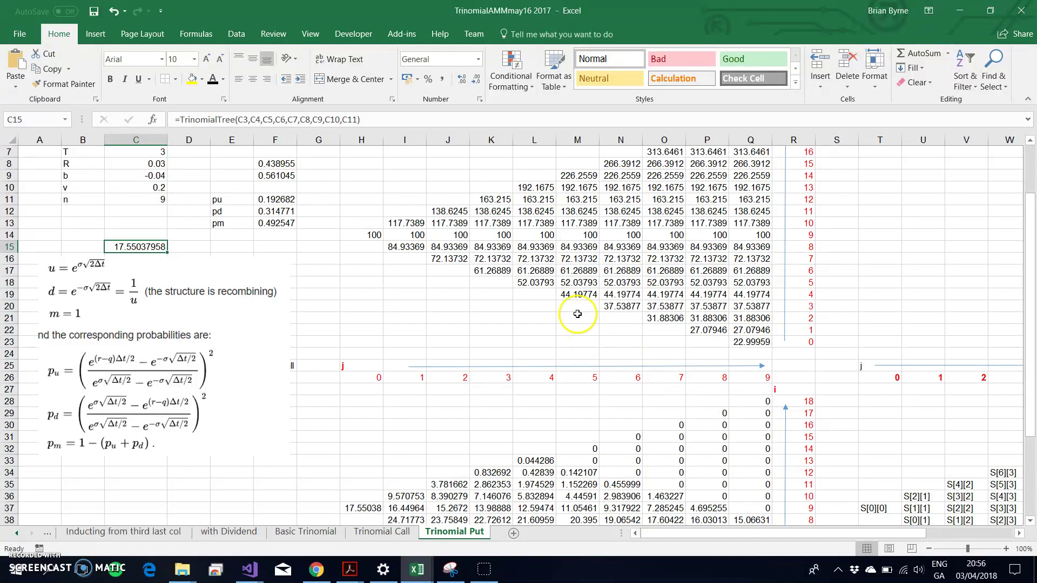
scroll(528, 324, down, 2)
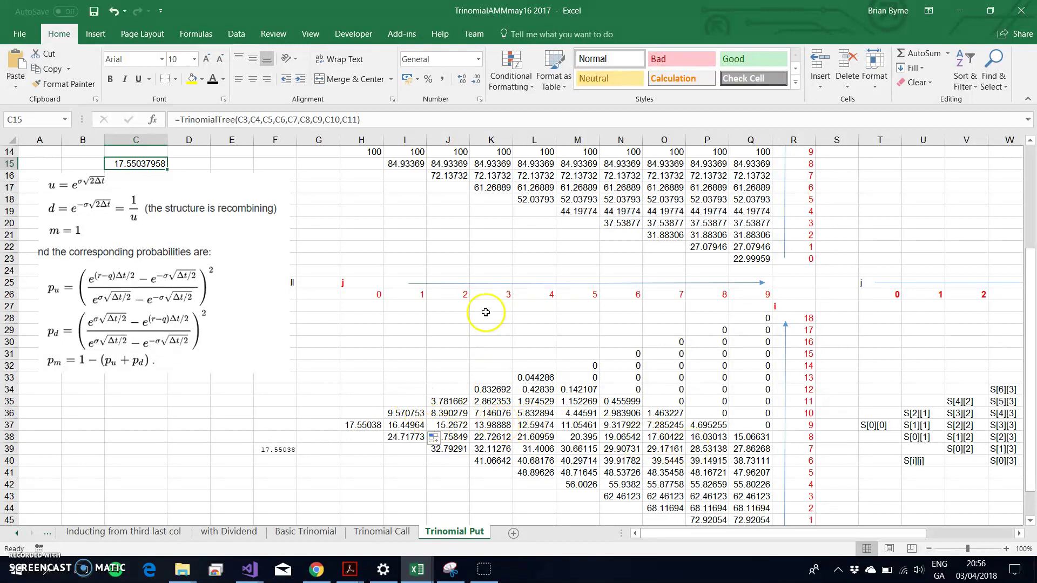
scroll(483, 311, up, 4)
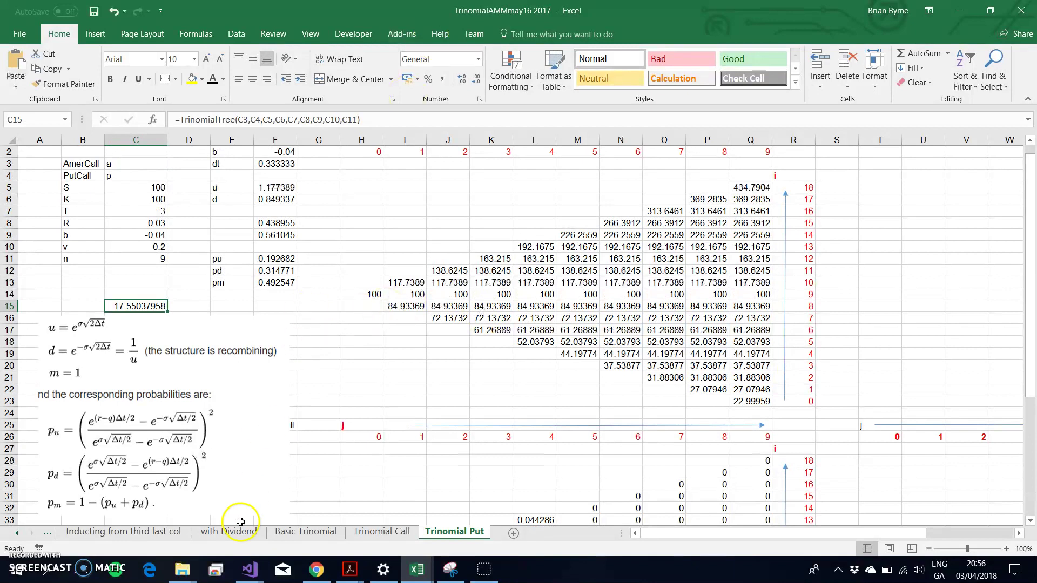
click(320, 573)
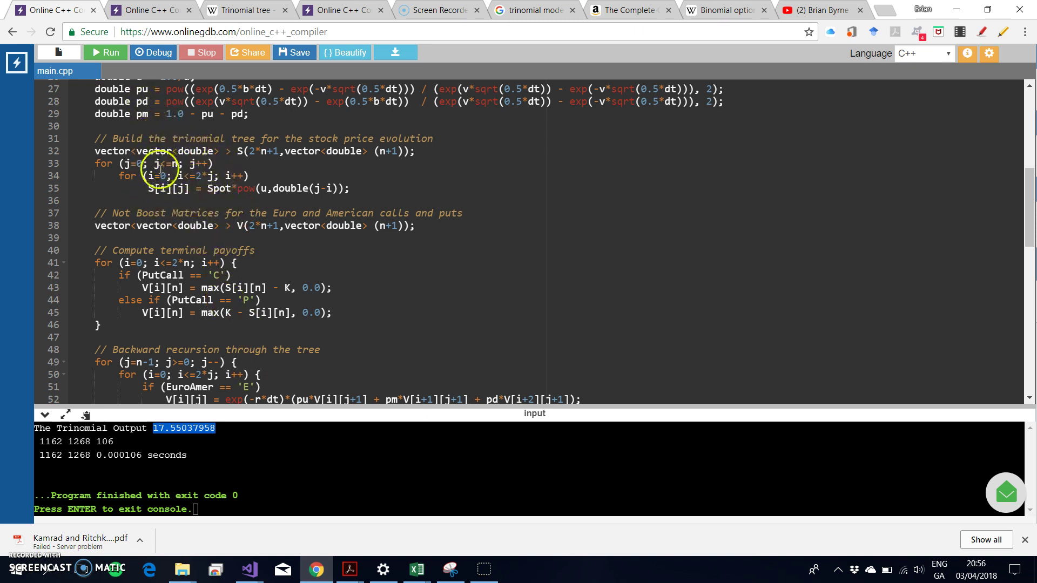
Step: Switch to the second compiler tab with the dynamic trinomial code and scroll to its recursion
click(156, 10)
scroll(263, 221, up, 5)
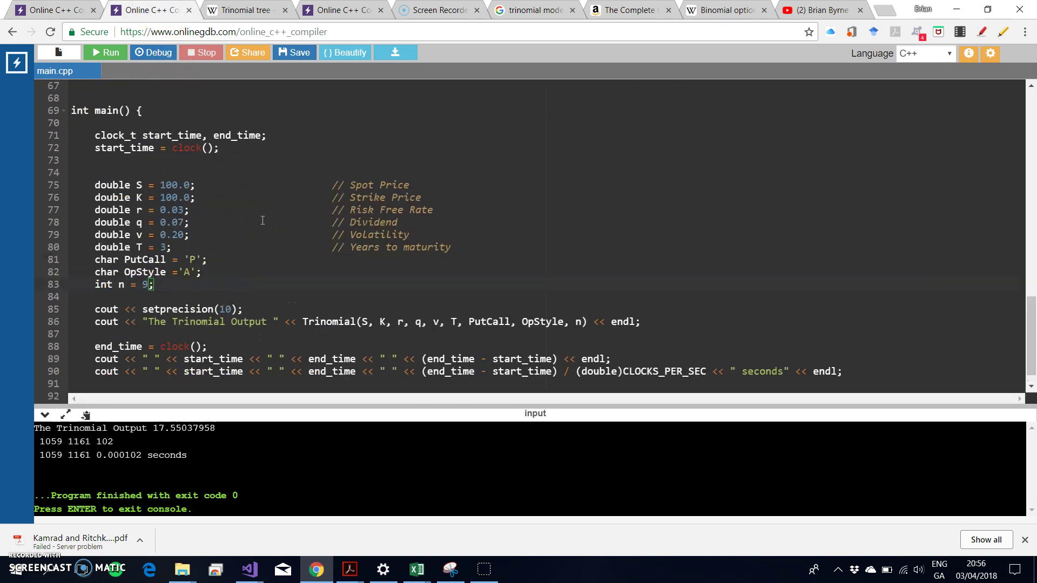
scroll(281, 190, up, 10)
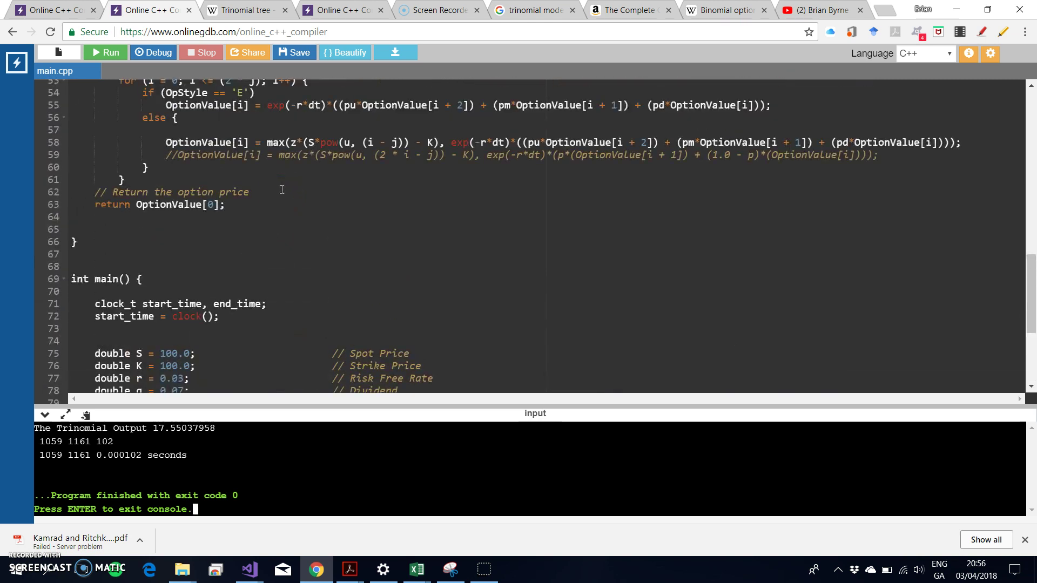
scroll(282, 189, down, 2)
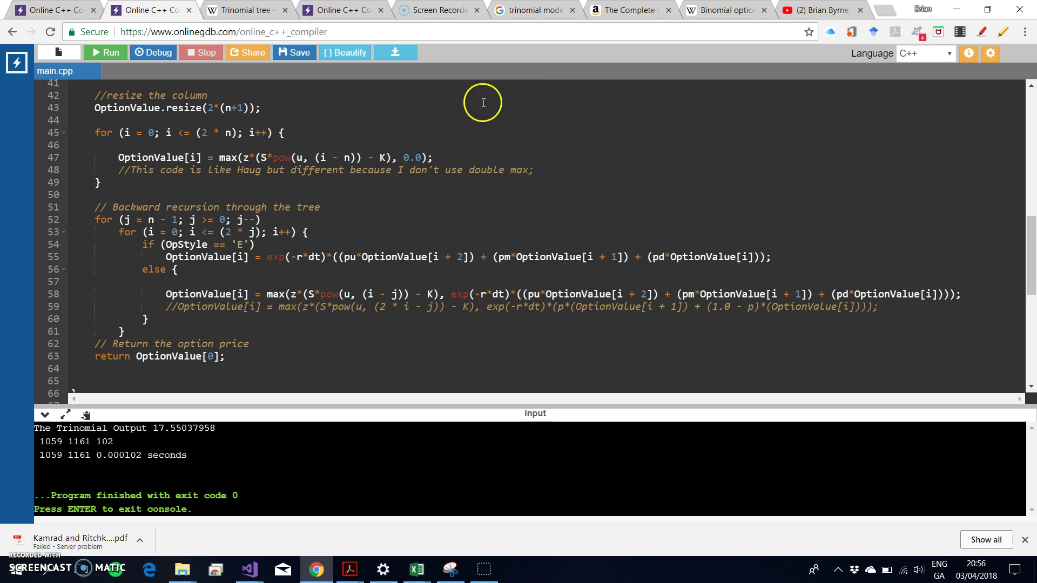
Step: Bring the TrinomialAMMmay16 workbook forward and scroll through the Trinomial Put sheet's trees
mouse_move(416, 570)
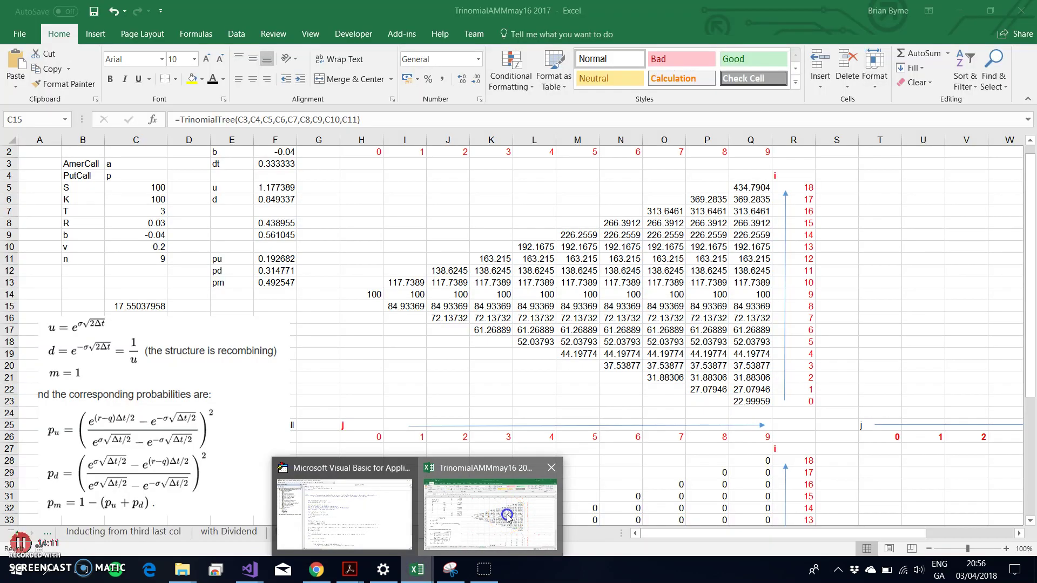
click(505, 516)
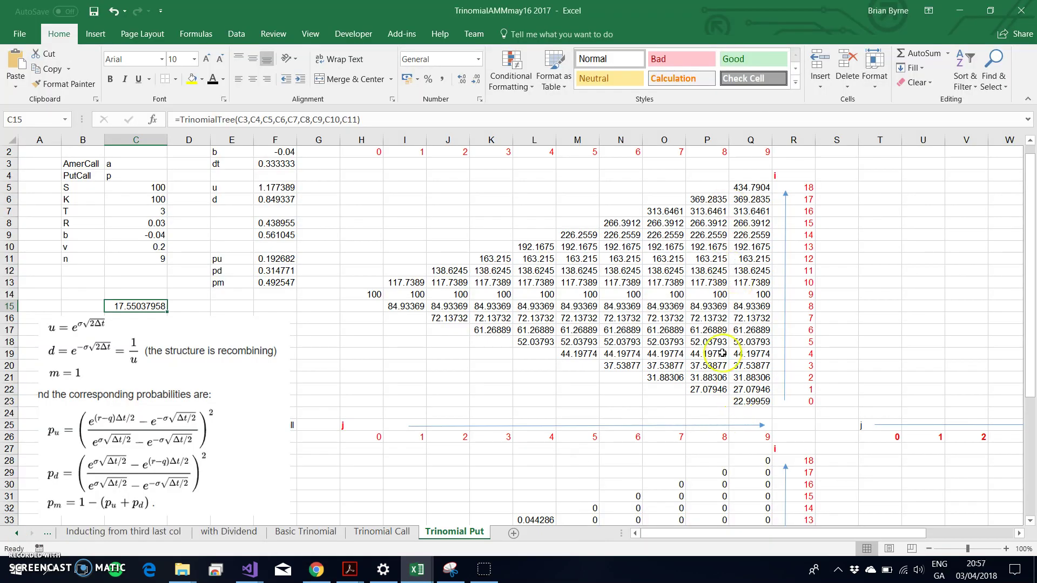
scroll(722, 354, down, 4)
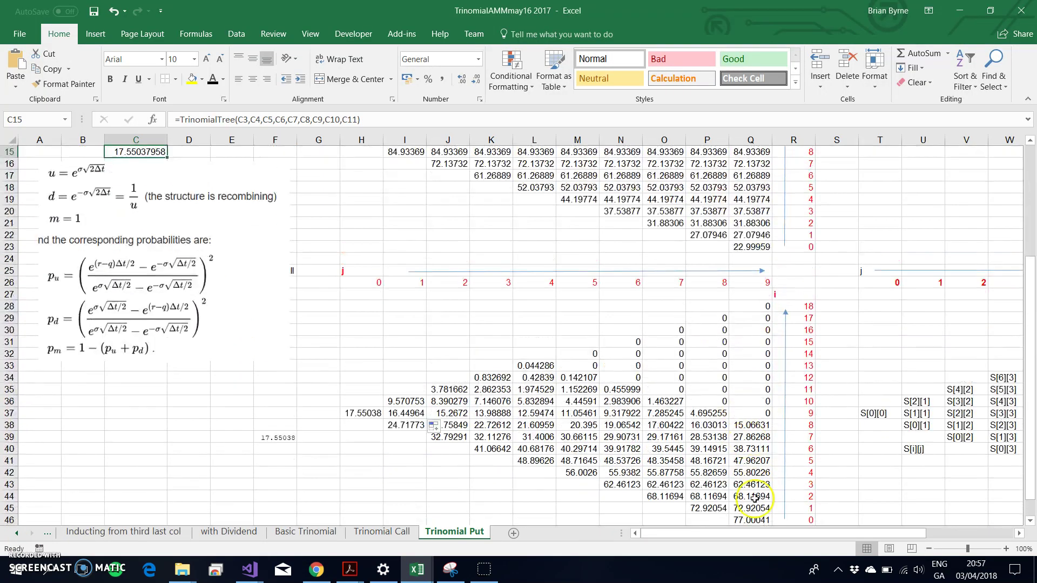
scroll(752, 512, down, 2)
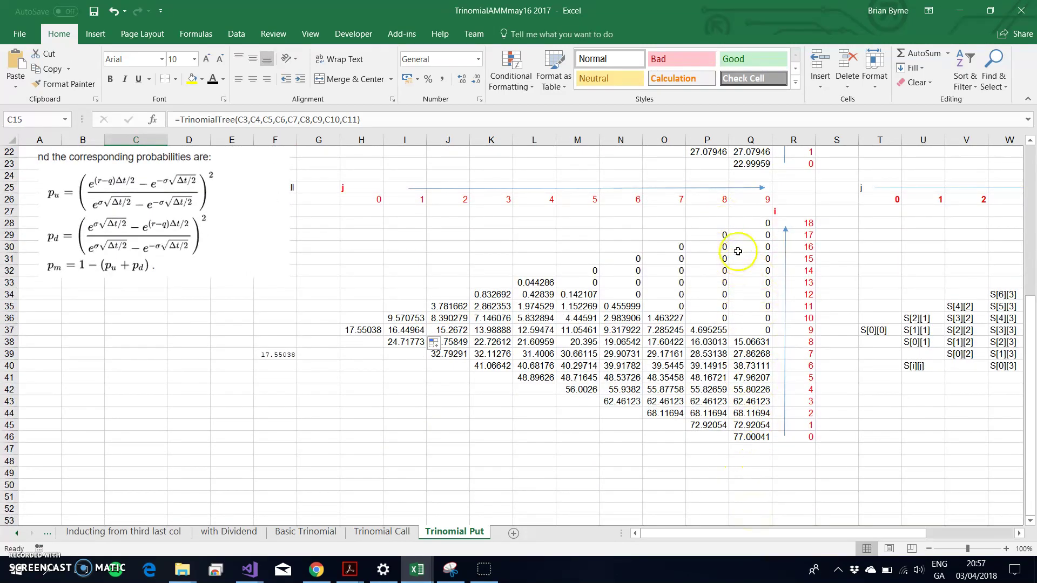
scroll(755, 297, up, 4)
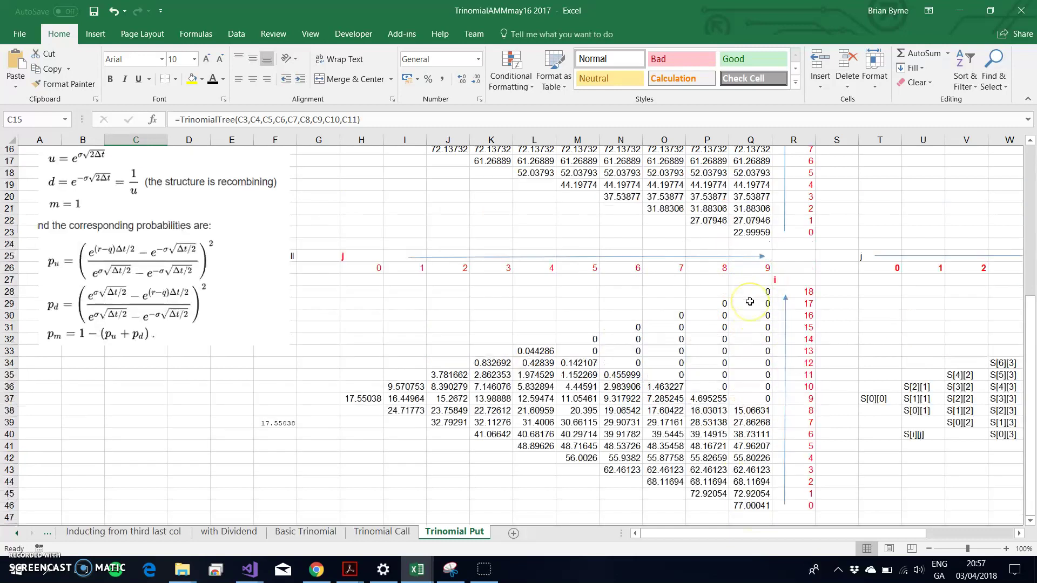
scroll(749, 301, up, 3)
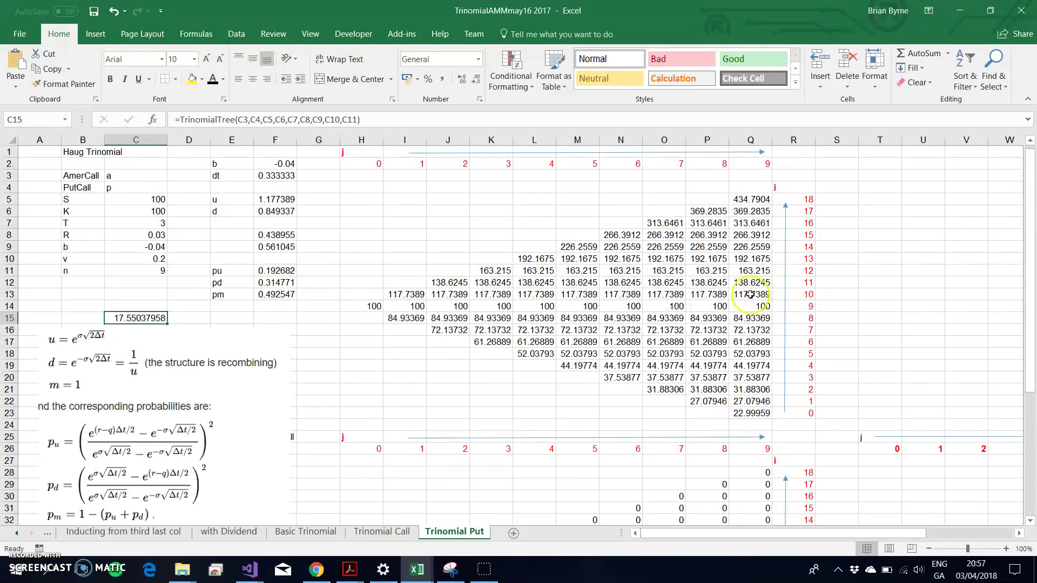
Step: Scroll through the stock and put value trees again to confirm the 17.55038 root
scroll(771, 411, down, 4)
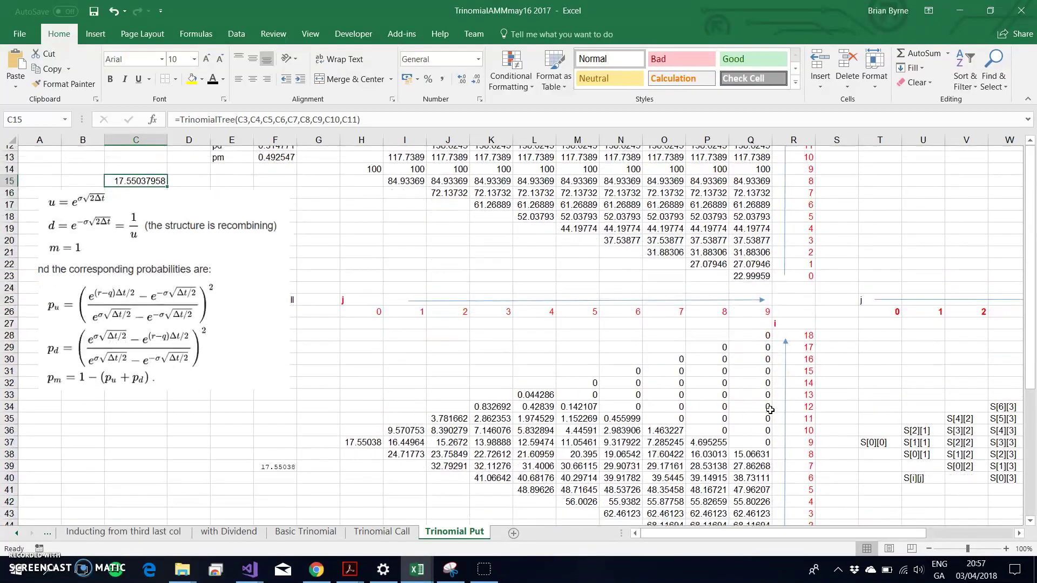
scroll(771, 405, down, 1)
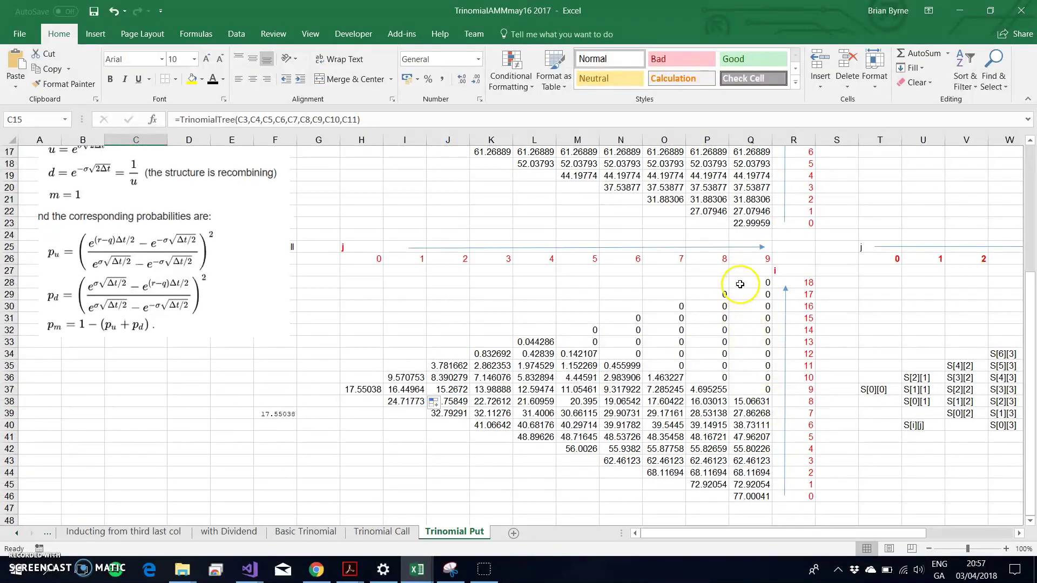
scroll(750, 413, down, 1)
scroll(750, 413, up, 1)
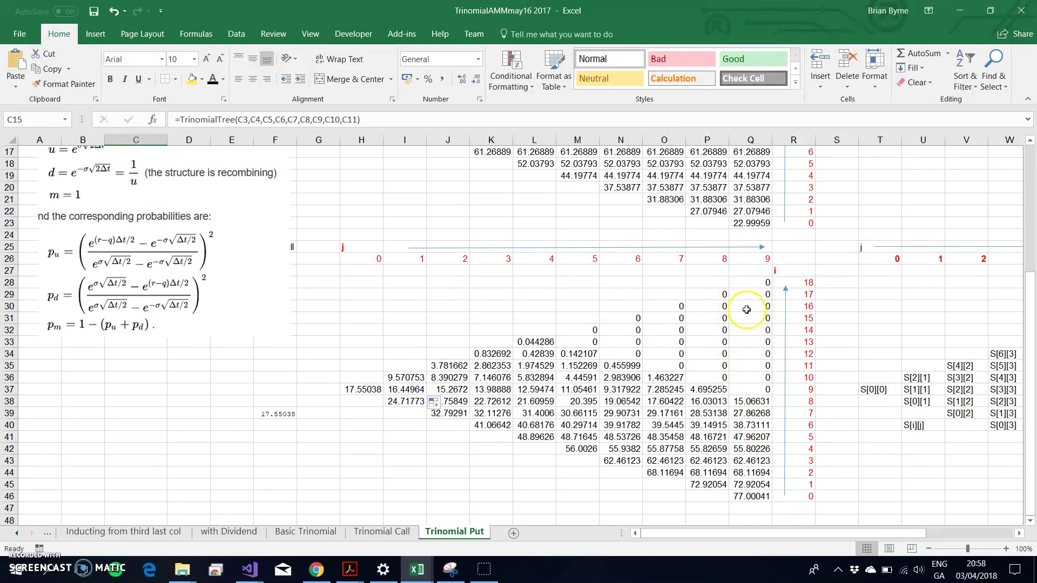
scroll(747, 310, up, 3)
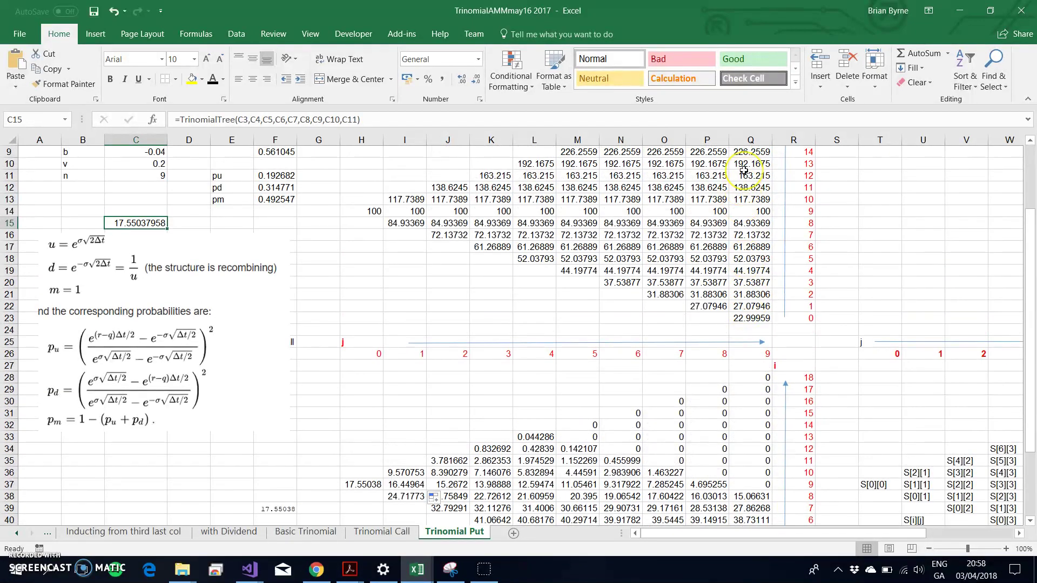
scroll(744, 171, up, 3)
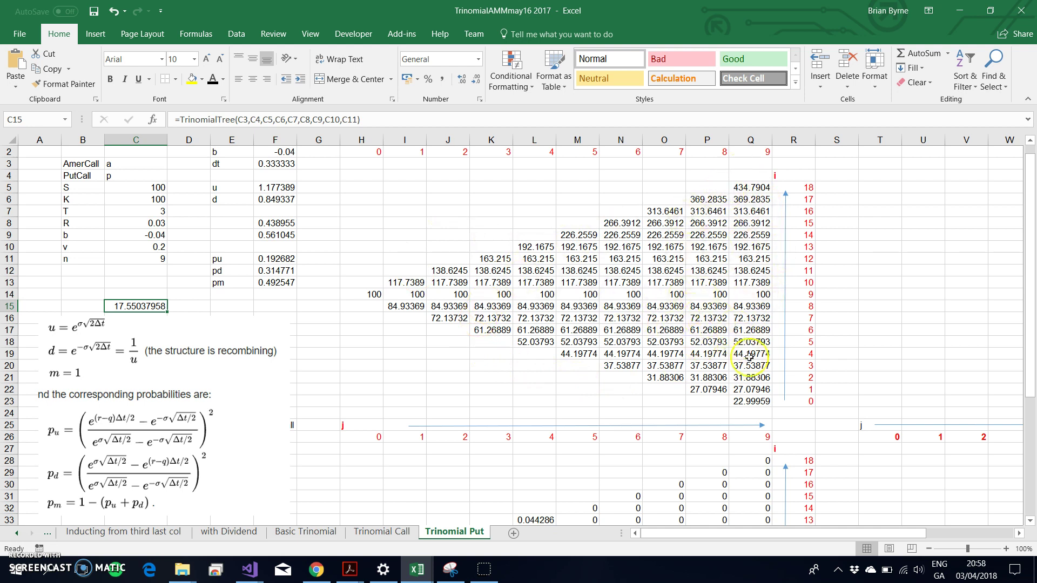
scroll(751, 371, down, 4)
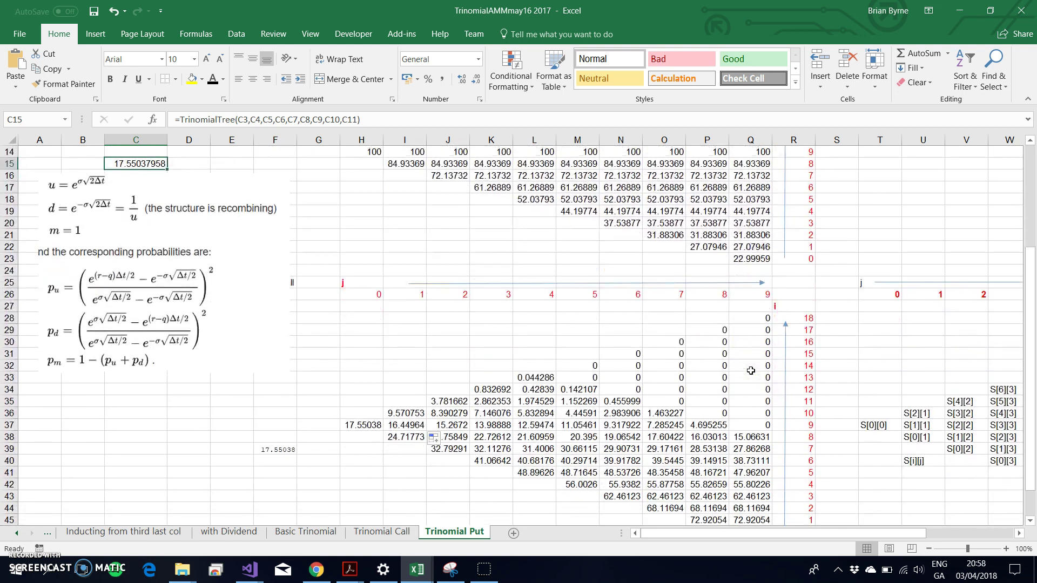